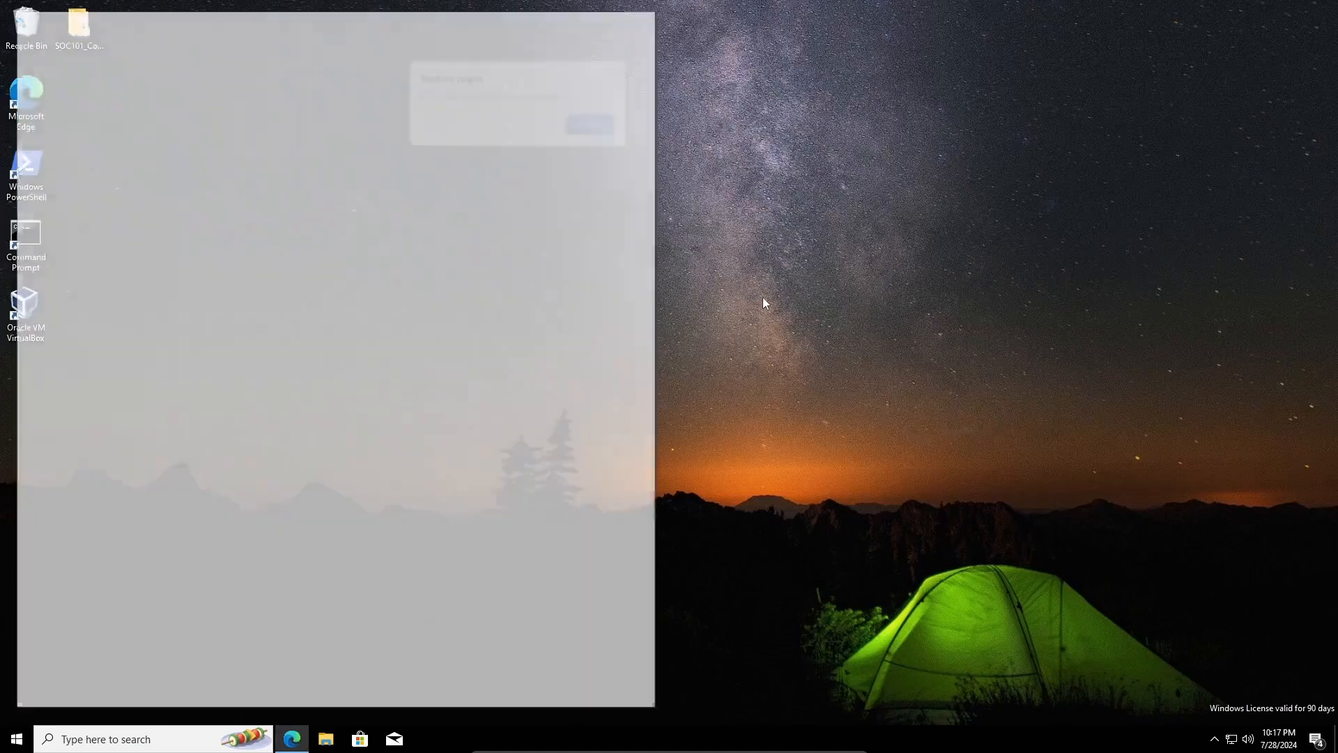
- Open Edge on the Bing results for 'ubuntu download' in a maximized window
{"action": "double_click", "coordinate": [404, 28]}
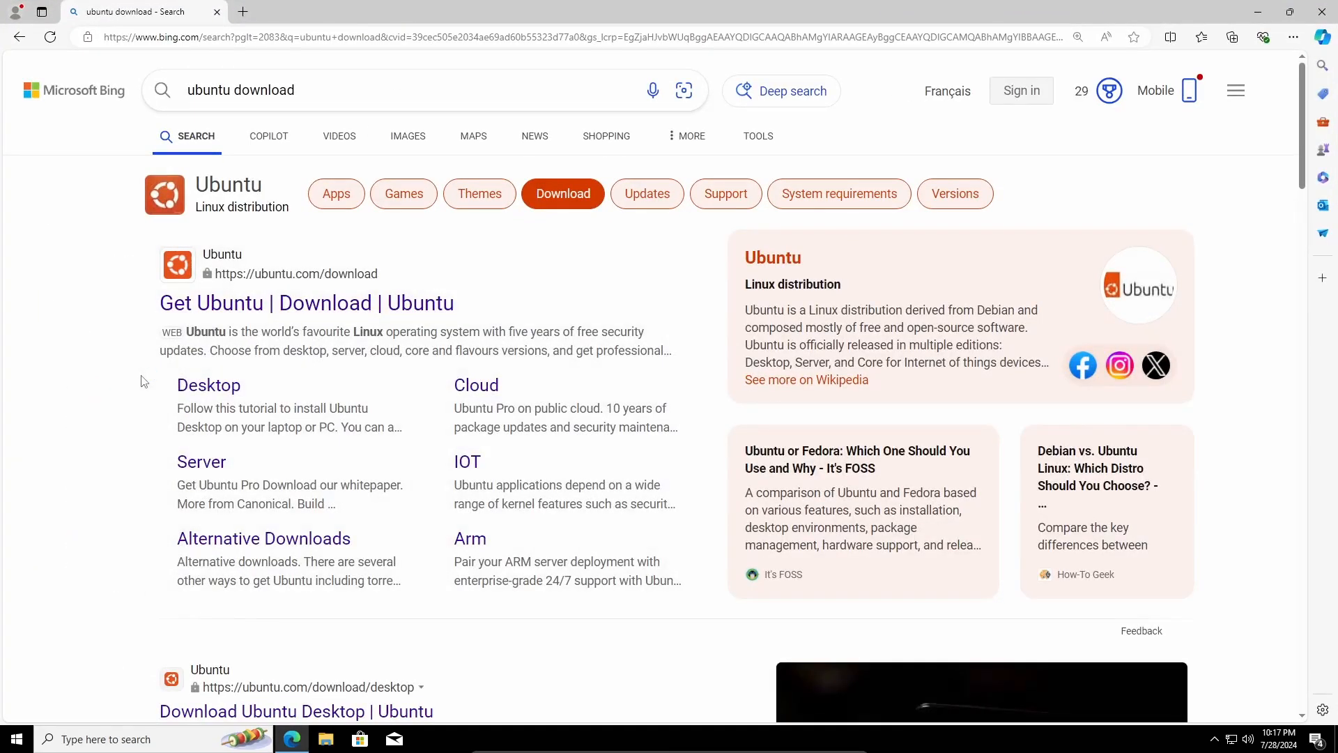
- Open the 'Get Ubuntu | Download' result, accept all trackers, and go to Download Ubuntu Desktop
{"action": "left_click", "coordinate": [443, 304]}
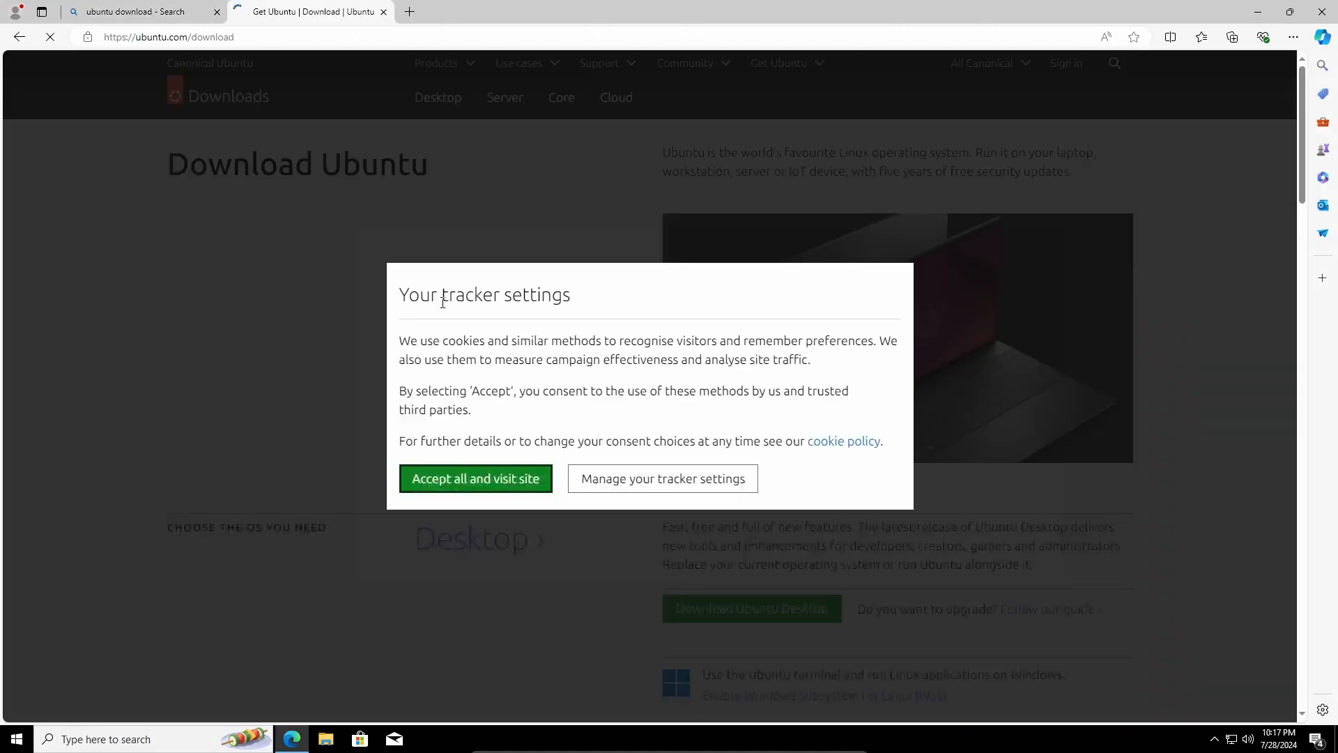
{"action": "left_click", "coordinate": [495, 482]}
{"action": "scroll", "coordinate": [504, 482], "scroll_direction": "down", "scroll_amount": 1}
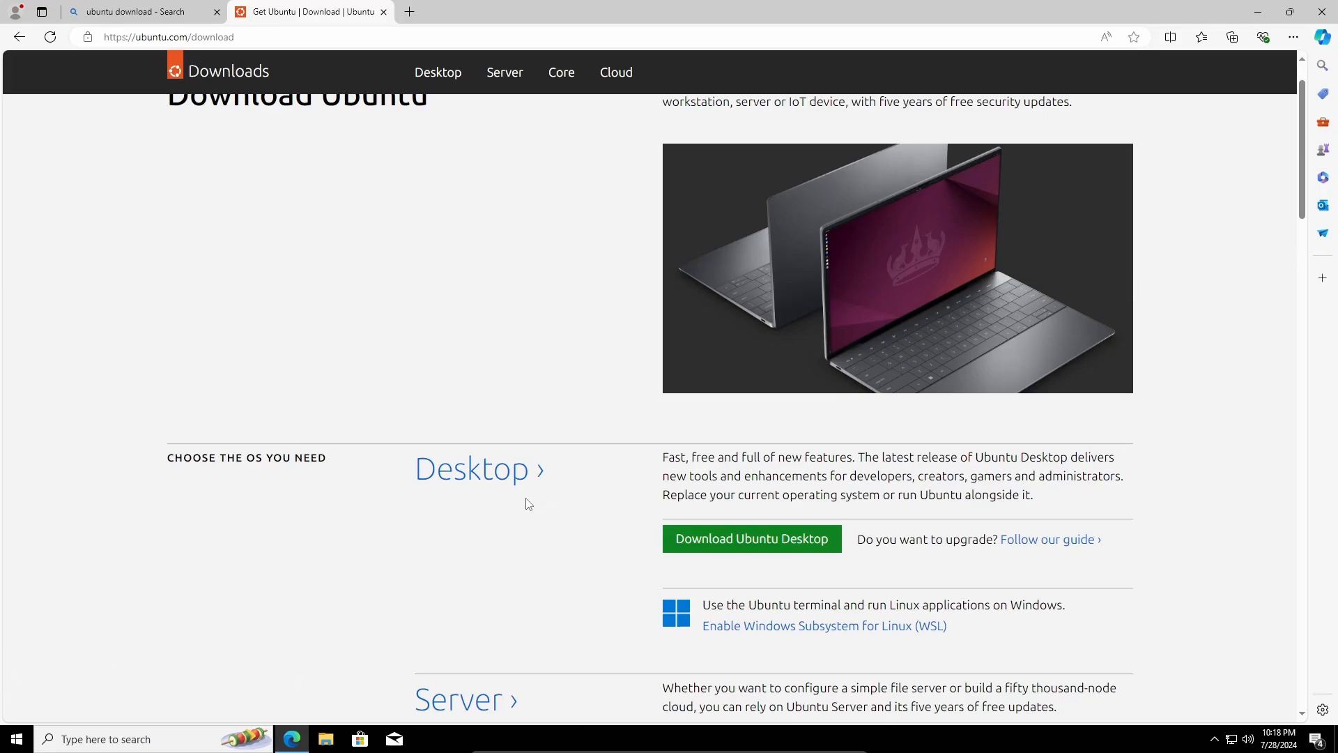
{"action": "scroll", "coordinate": [528, 503], "scroll_direction": "down", "scroll_amount": 2}
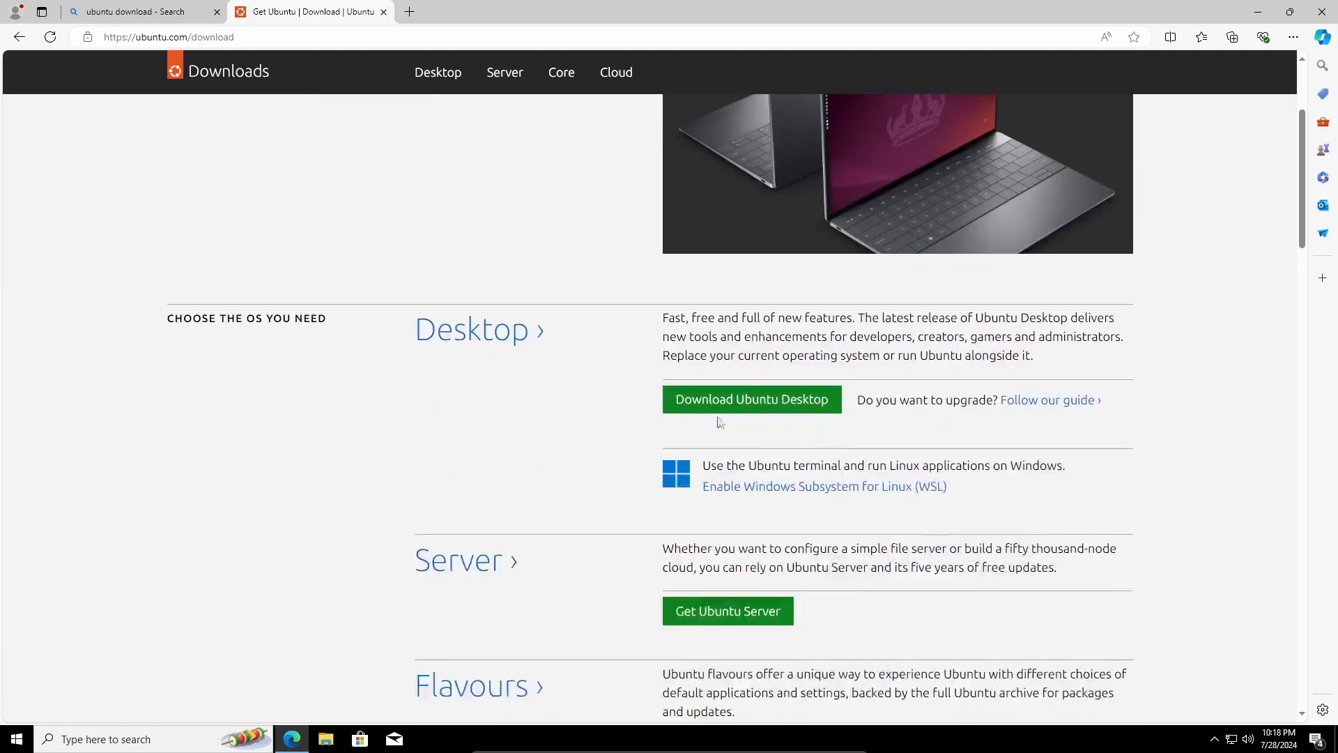
{"action": "left_click", "coordinate": [737, 408]}
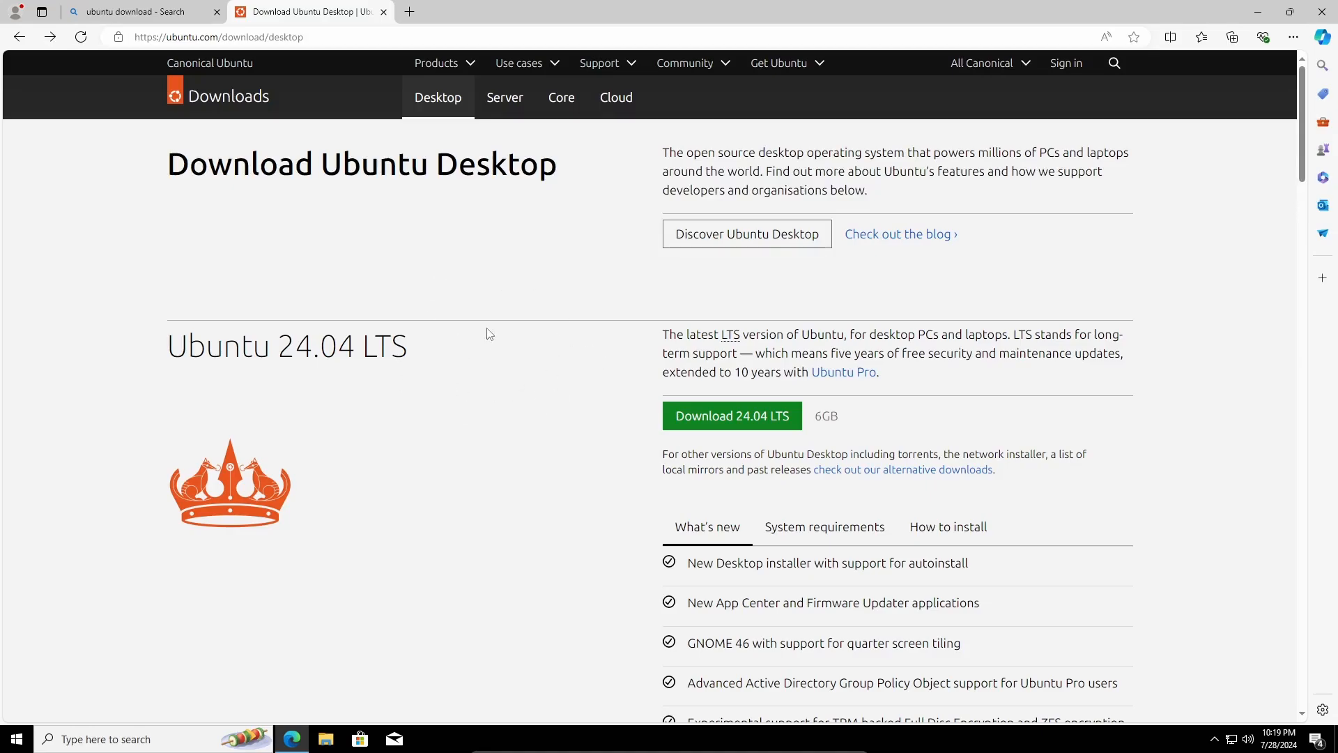
{"action": "key", "text": "ctrl+plus"}
{"action": "key", "text": "ctrl+plus"}
{"action": "key", "text": "ctrl+plus"}
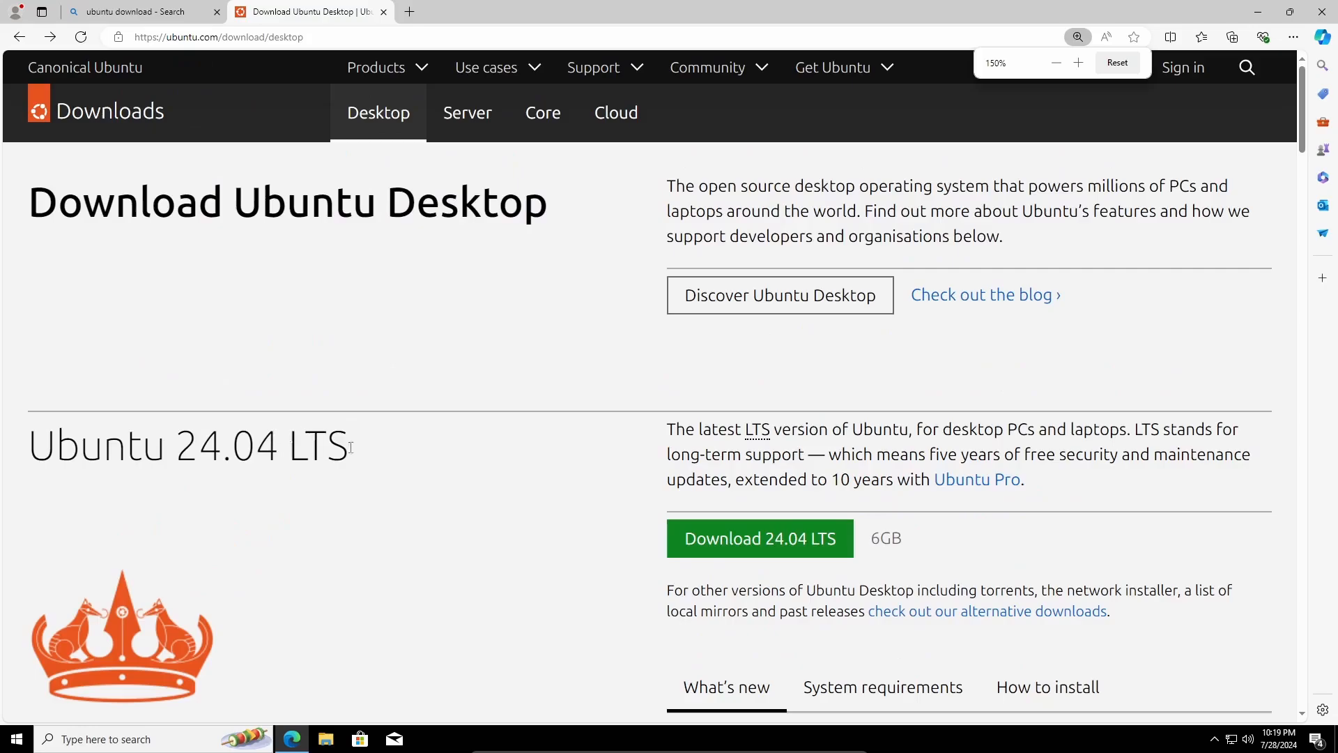
{"action": "scroll", "coordinate": [496, 469], "scroll_direction": "down", "scroll_amount": 3}
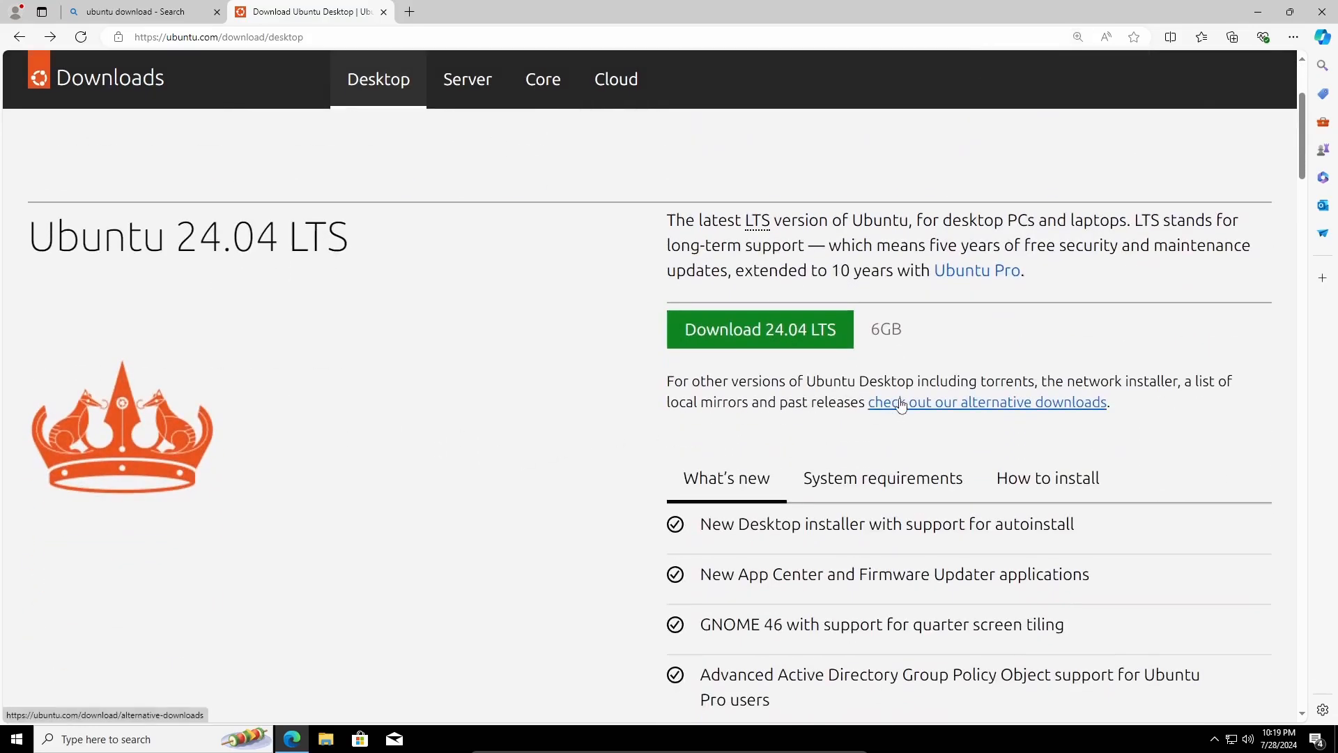
{"action": "left_click", "coordinate": [1074, 410]}
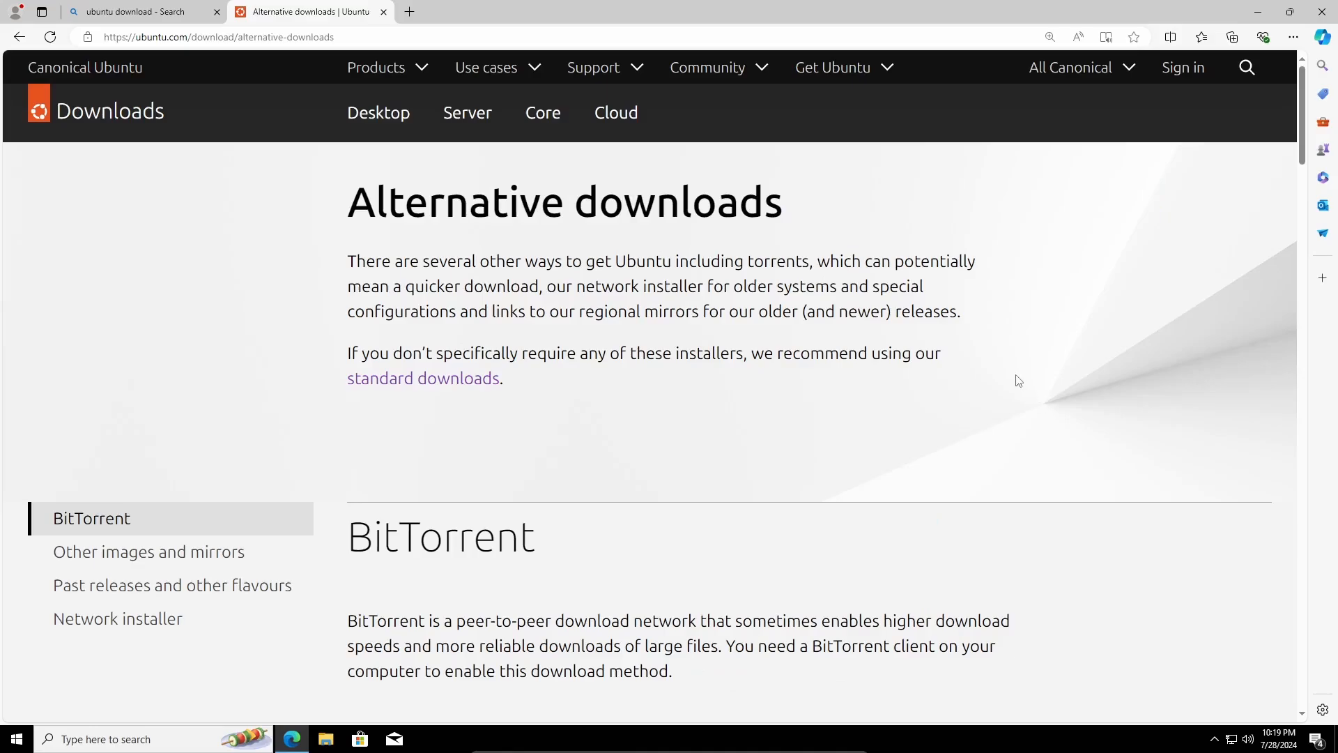
{"action": "scroll", "coordinate": [1014, 380], "scroll_direction": "down", "scroll_amount": 3}
{"action": "left_click", "coordinate": [58, 452]}
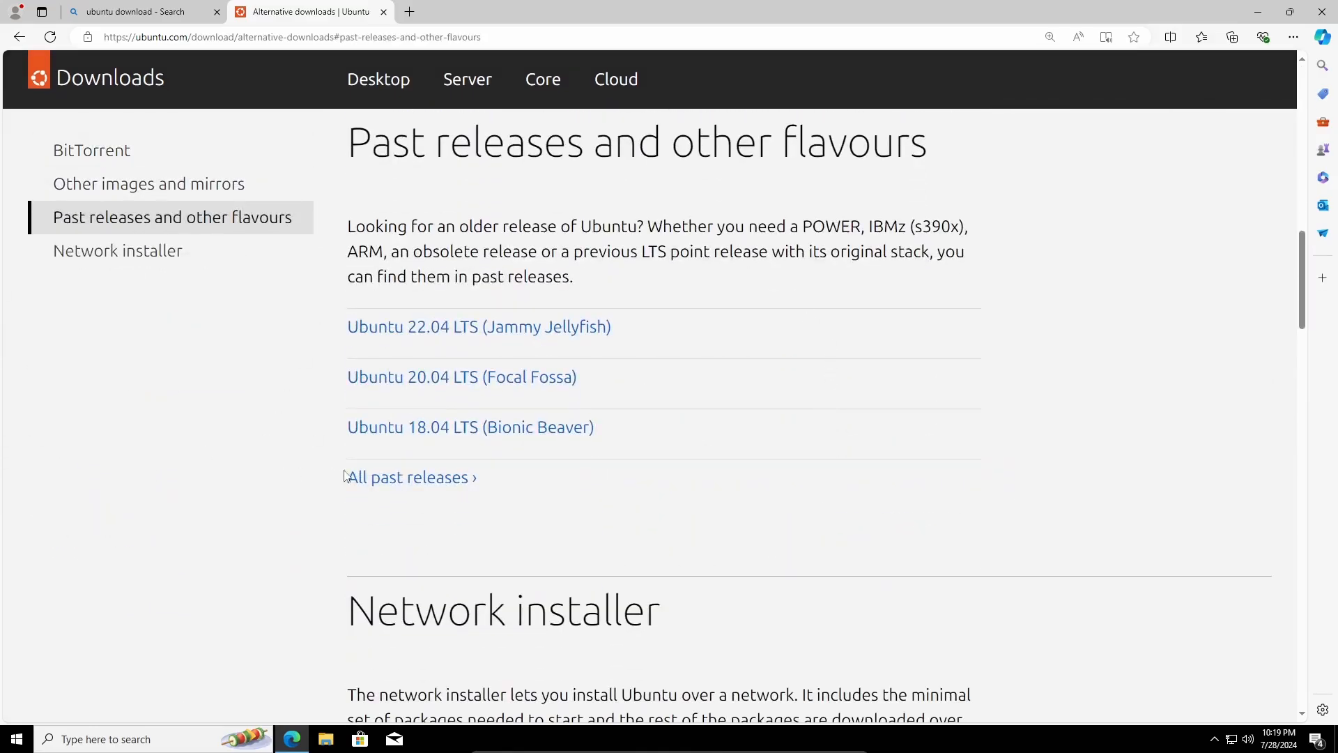
{"action": "left_click", "coordinate": [392, 479]}
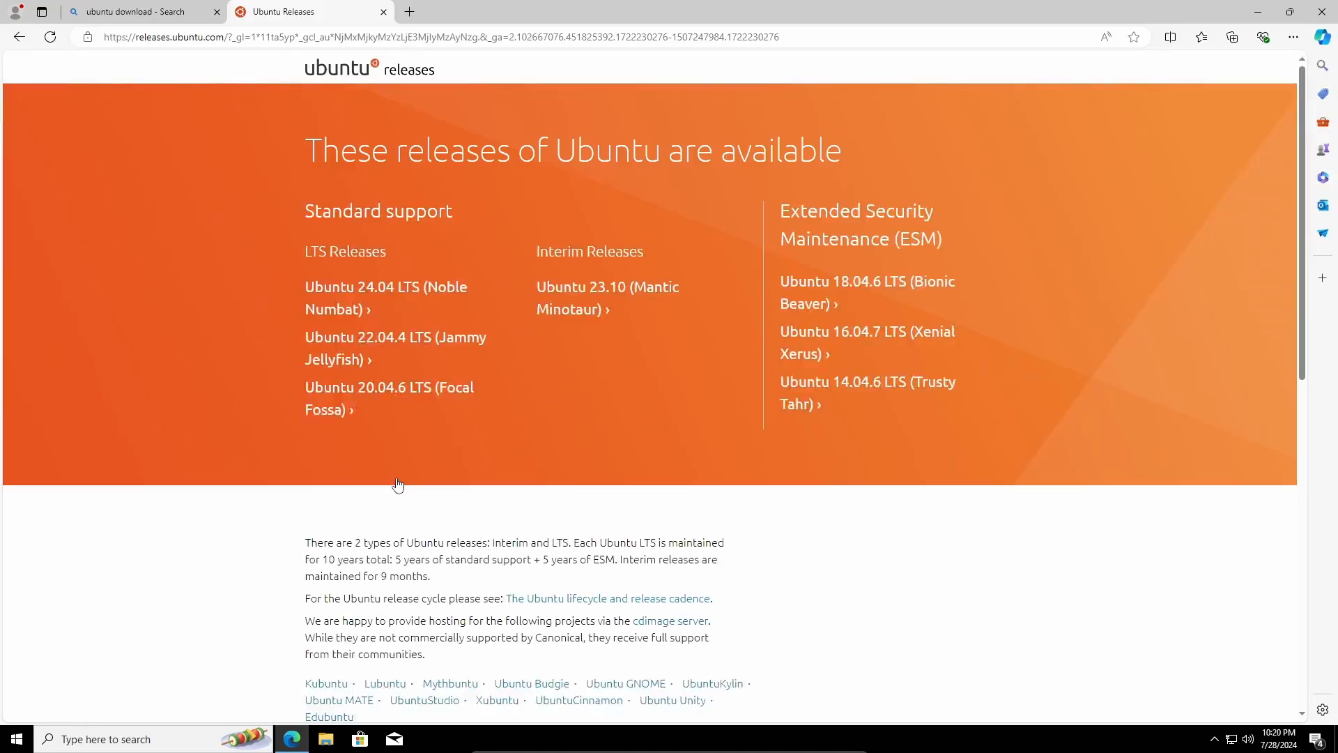
{"action": "scroll", "coordinate": [298, 383], "scroll_direction": "down", "scroll_amount": 15}
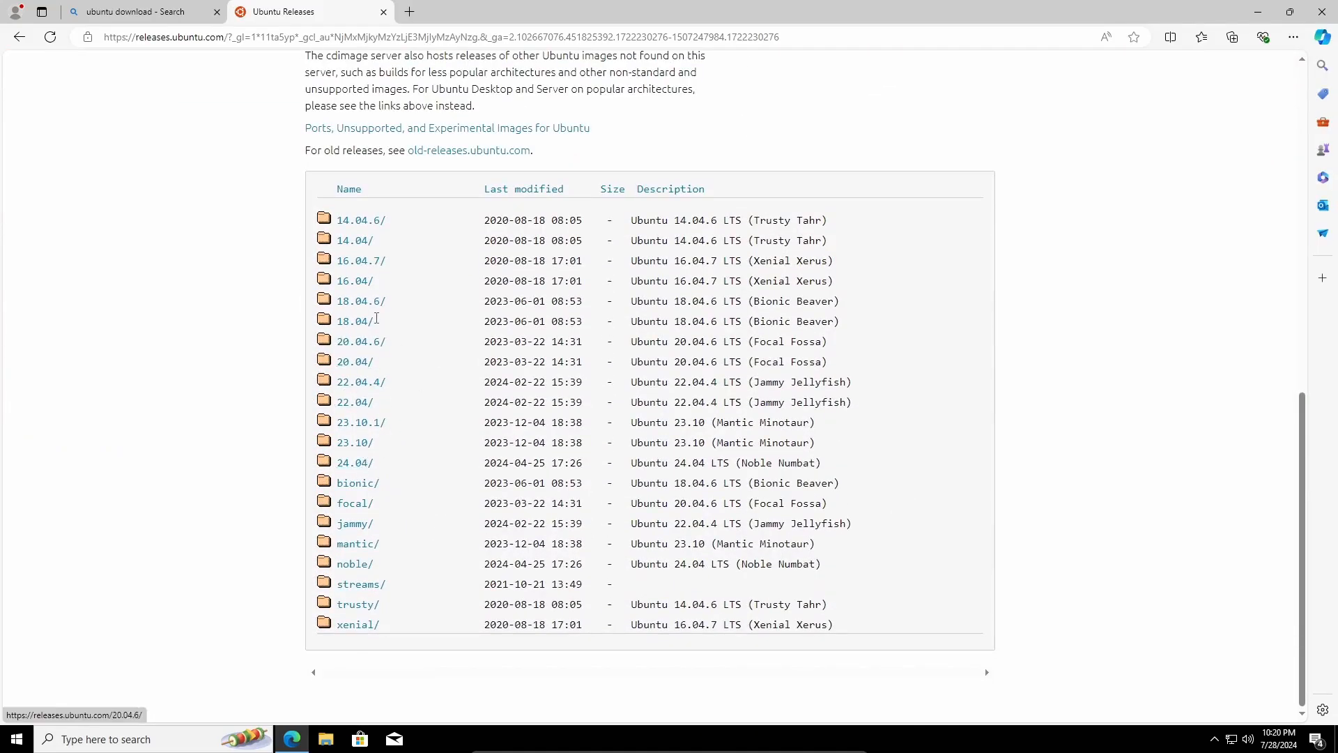
{"action": "left_click", "coordinate": [19, 37]}
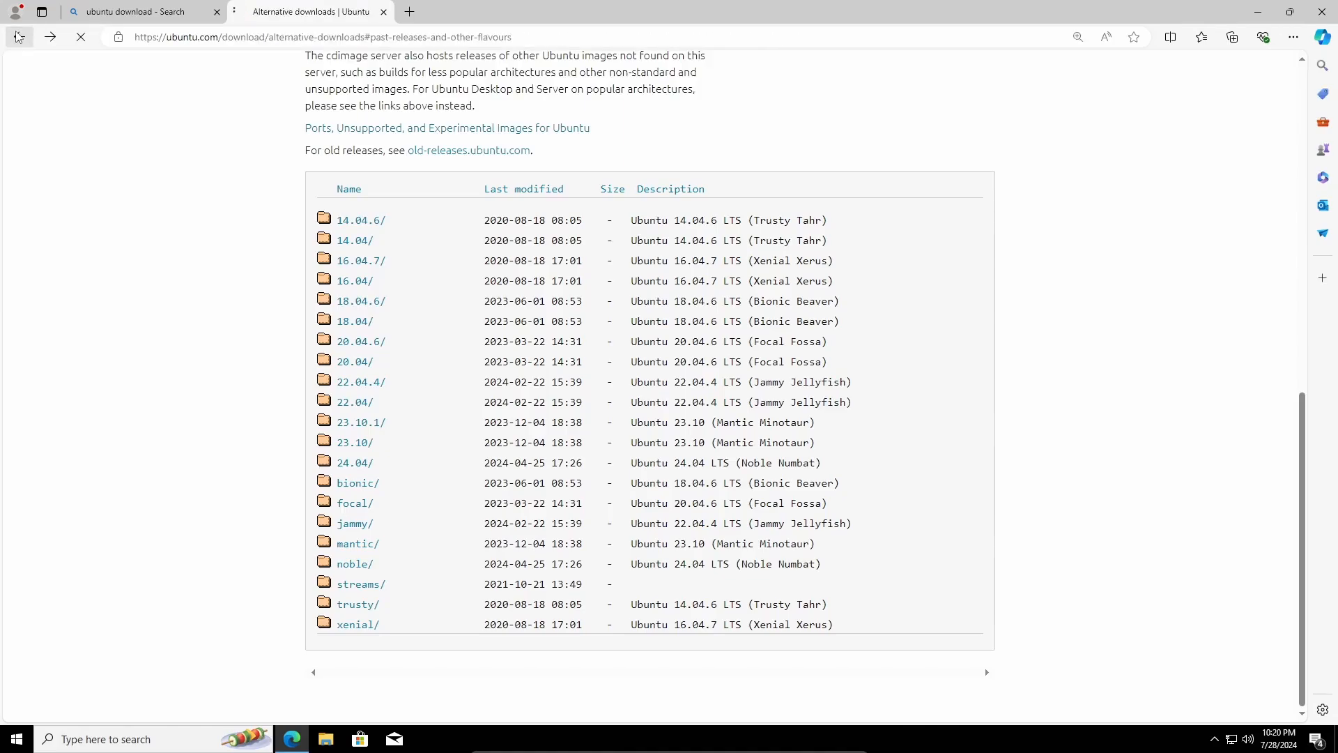
{"action": "scroll", "coordinate": [511, 268], "scroll_direction": "up", "scroll_amount": 8}
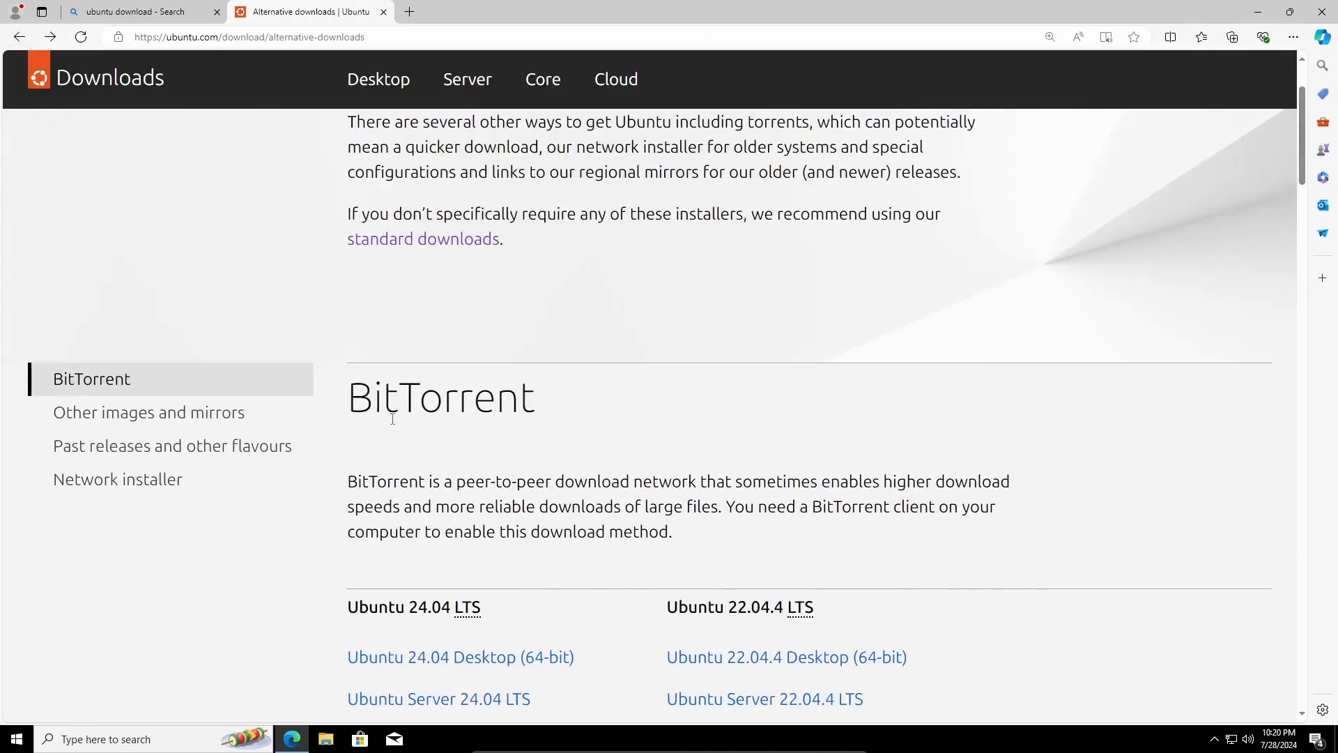
{"action": "left_click", "coordinate": [18, 37]}
{"action": "scroll", "coordinate": [633, 424], "scroll_direction": "up", "scroll_amount": 3}
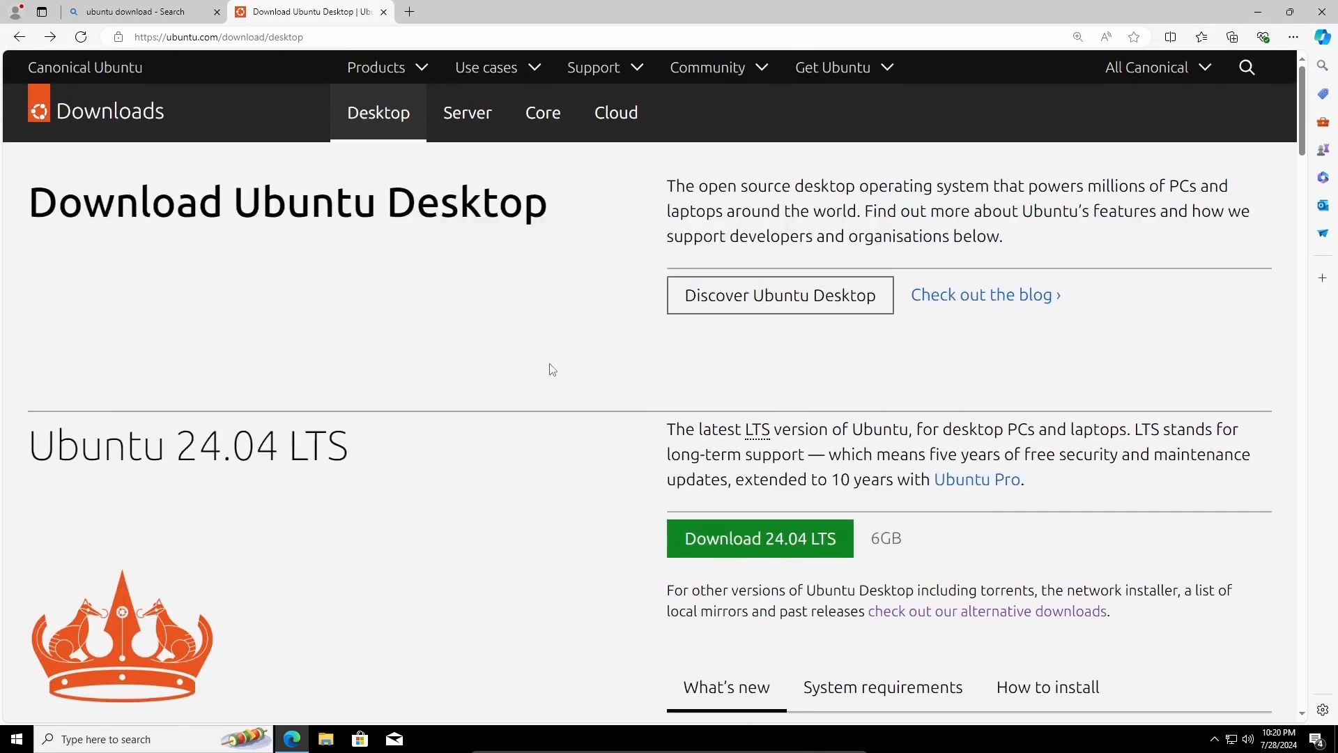
{"action": "scroll", "coordinate": [552, 369], "scroll_direction": "down", "scroll_amount": 1}
- Download the Ubuntu 24.04 LTS desktop ISO, then hide Edge to reveal the desktop
{"action": "left_click", "coordinate": [725, 479]}
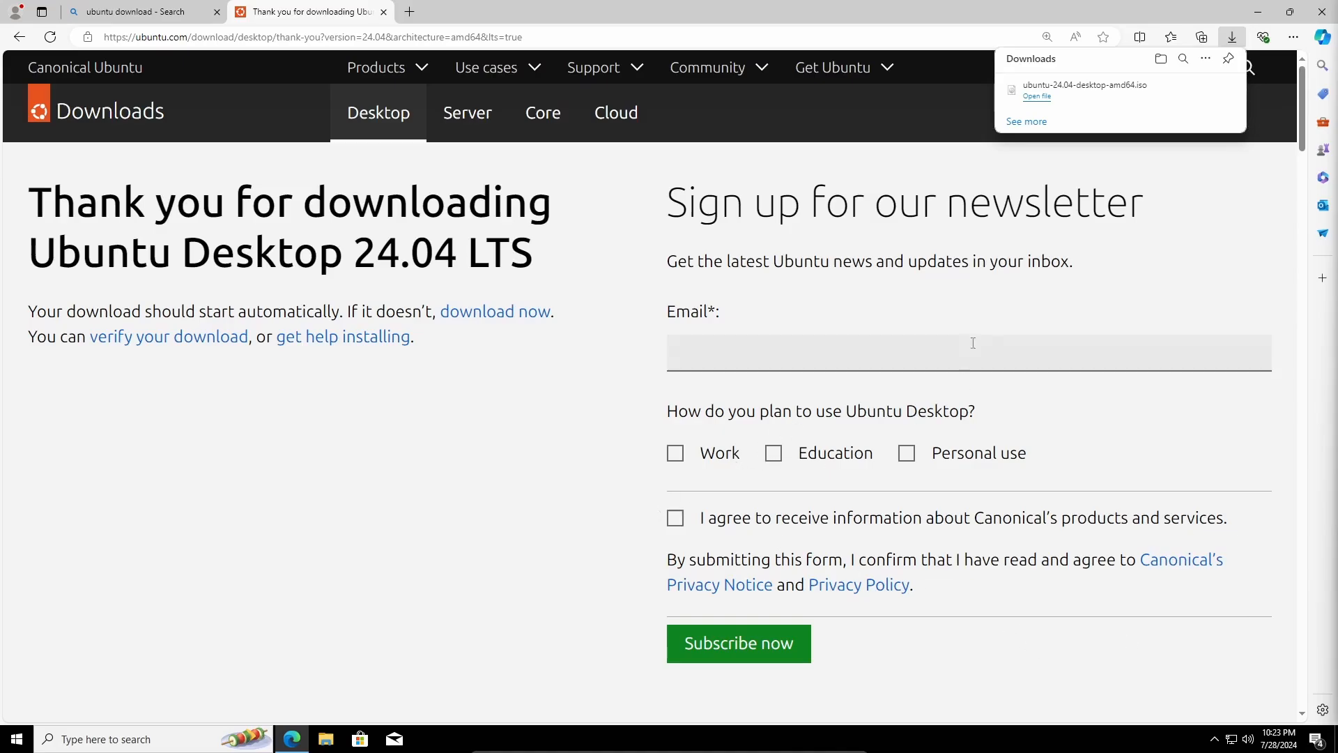
{"action": "key", "text": "super+d"}
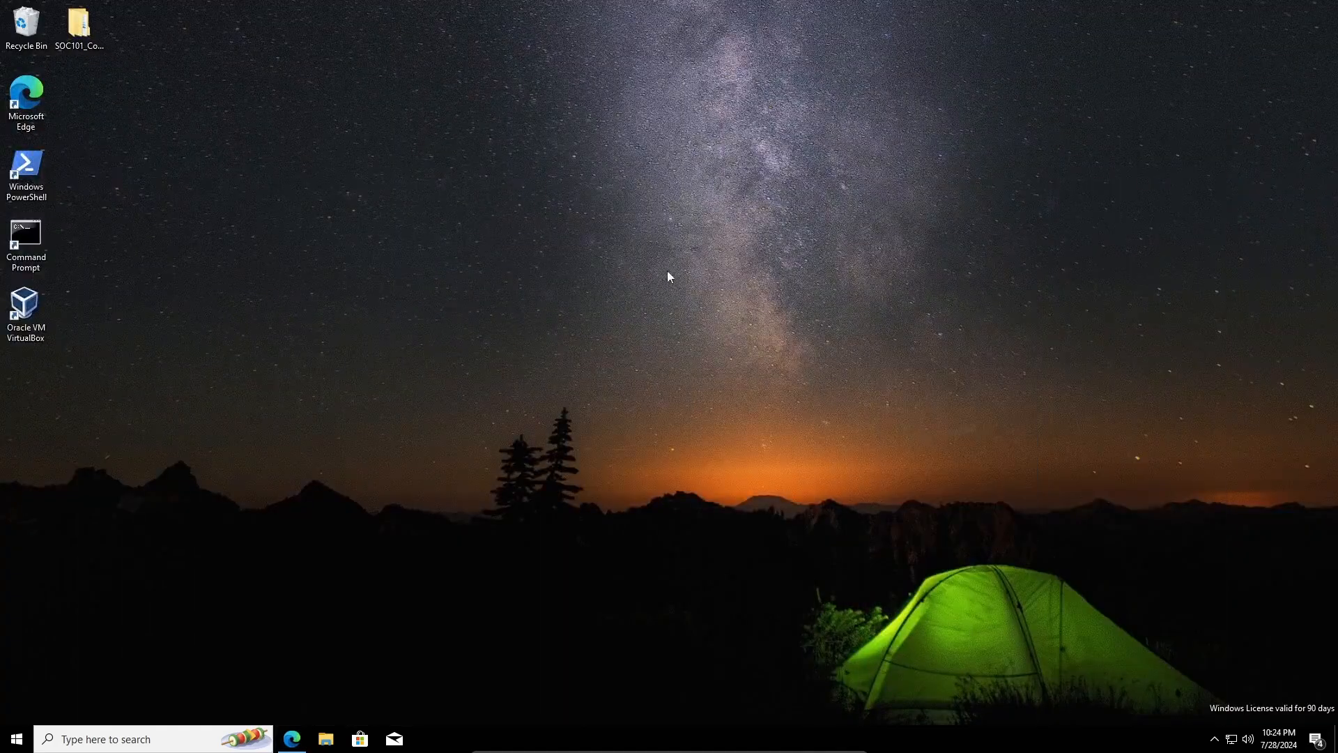
- Open Documents > Virtual Machines > SOC101 in File Explorer
{"action": "left_click", "coordinate": [325, 739]}
{"action": "left_click", "coordinate": [165, 203]}
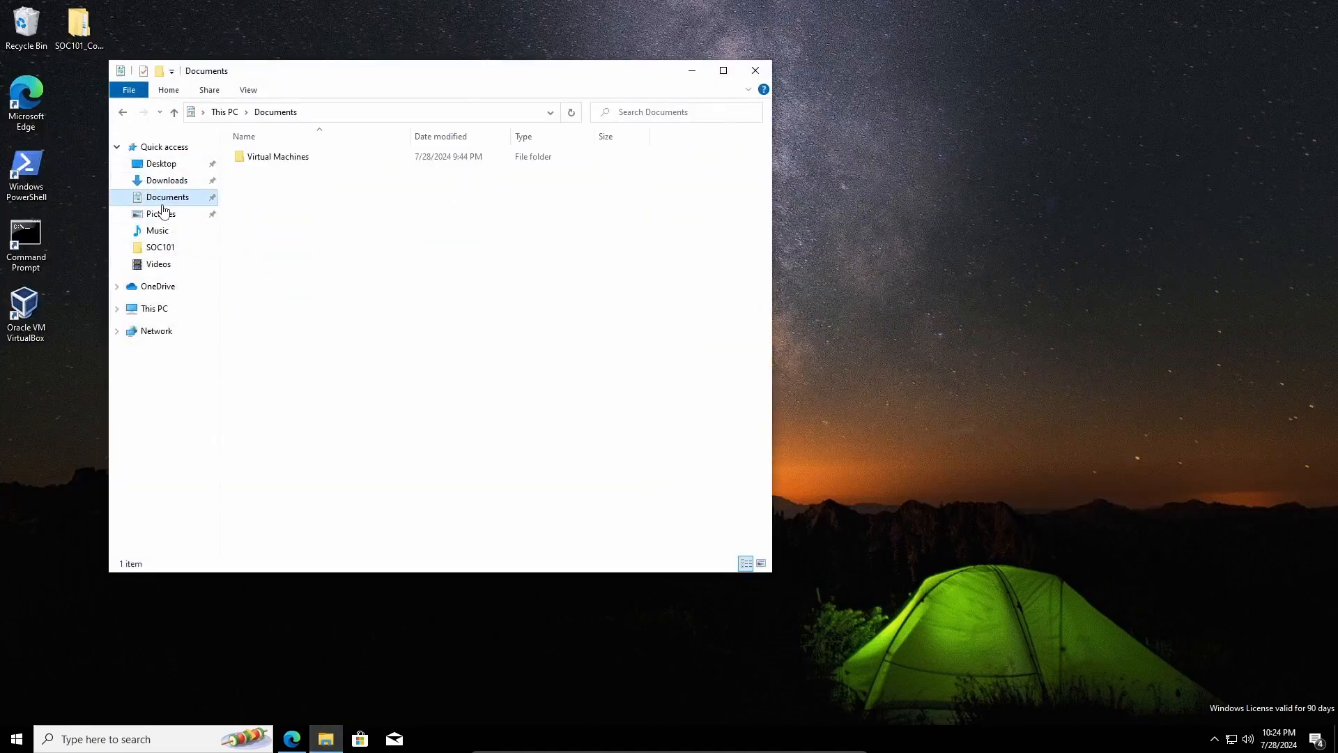
{"action": "double_click", "coordinate": [292, 162]}
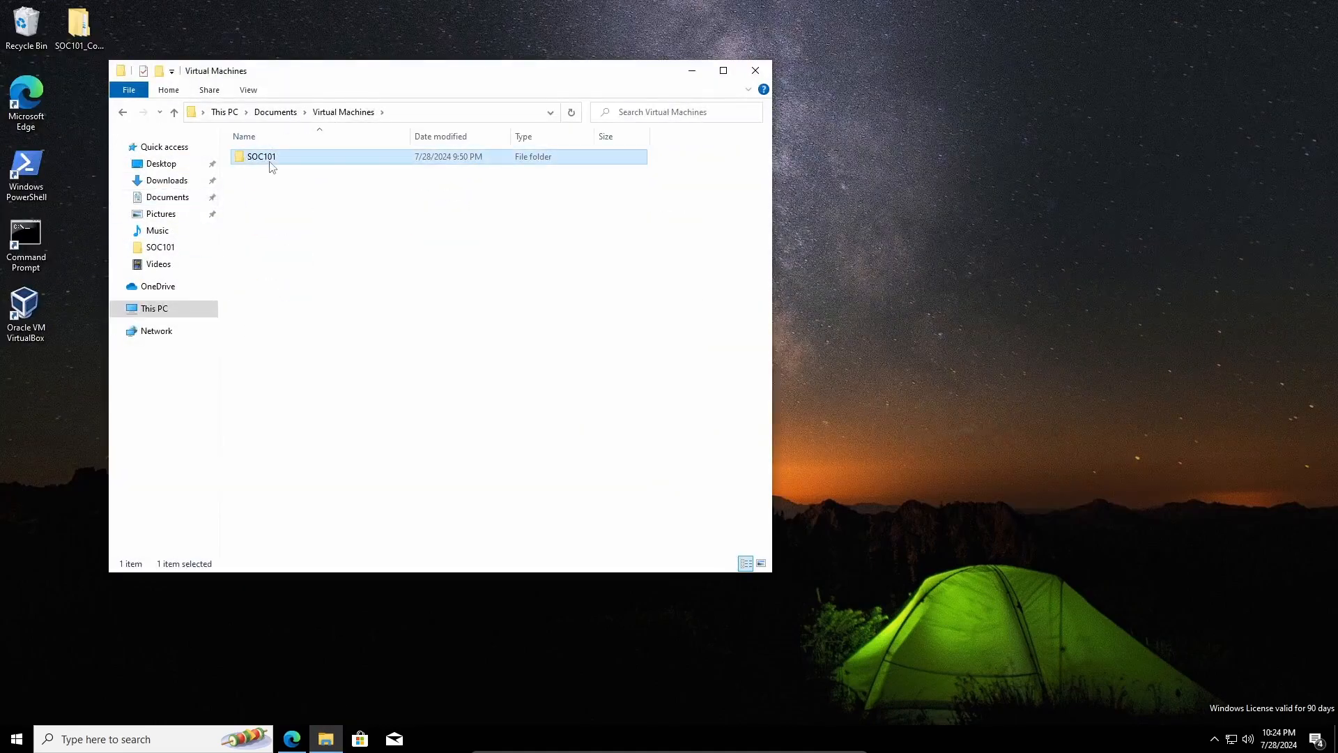
{"action": "double_click", "coordinate": [269, 158]}
{"action": "left_click_drag", "start_coordinate": [330, 77], "coordinate": [641, 120]}
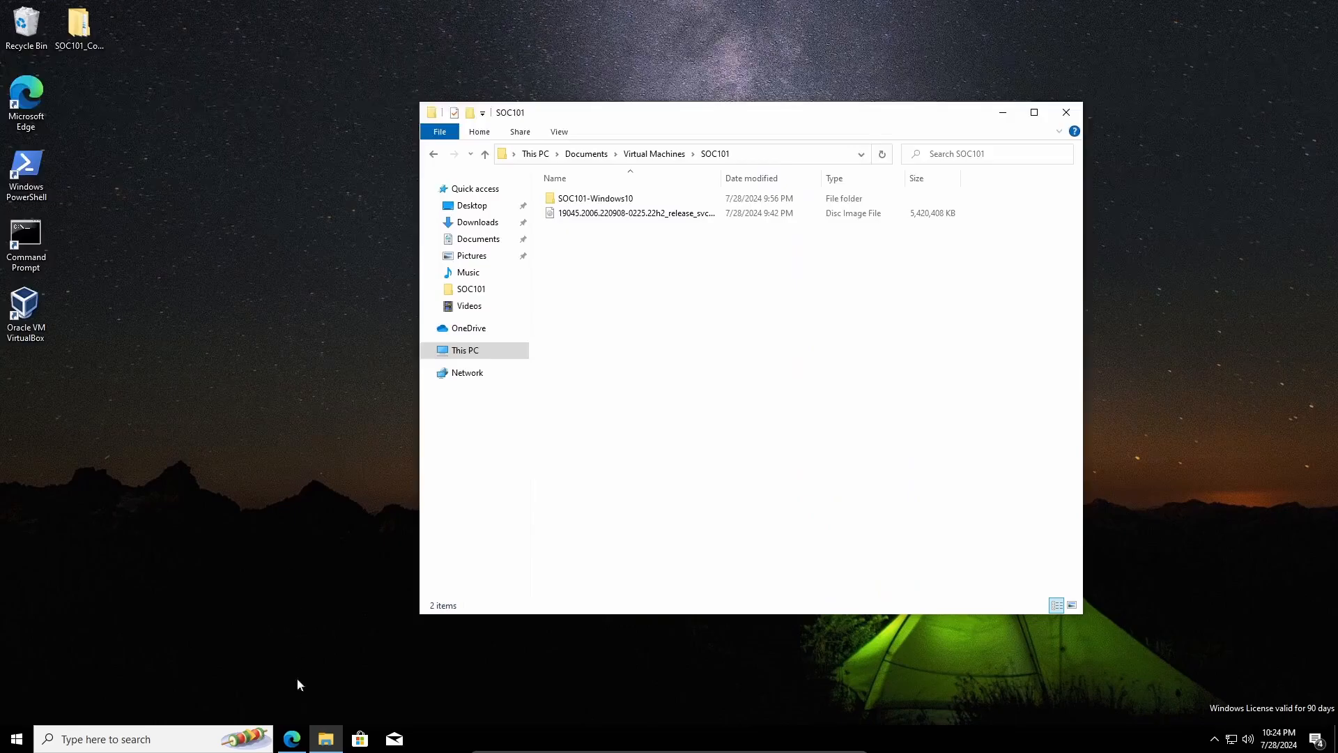
- Move ubuntu-24.04-desktop-amd64.iso from Downloads into SOC101 and close both windows
{"action": "right_click", "coordinate": [325, 739]}
{"action": "left_click", "coordinate": [306, 368]}
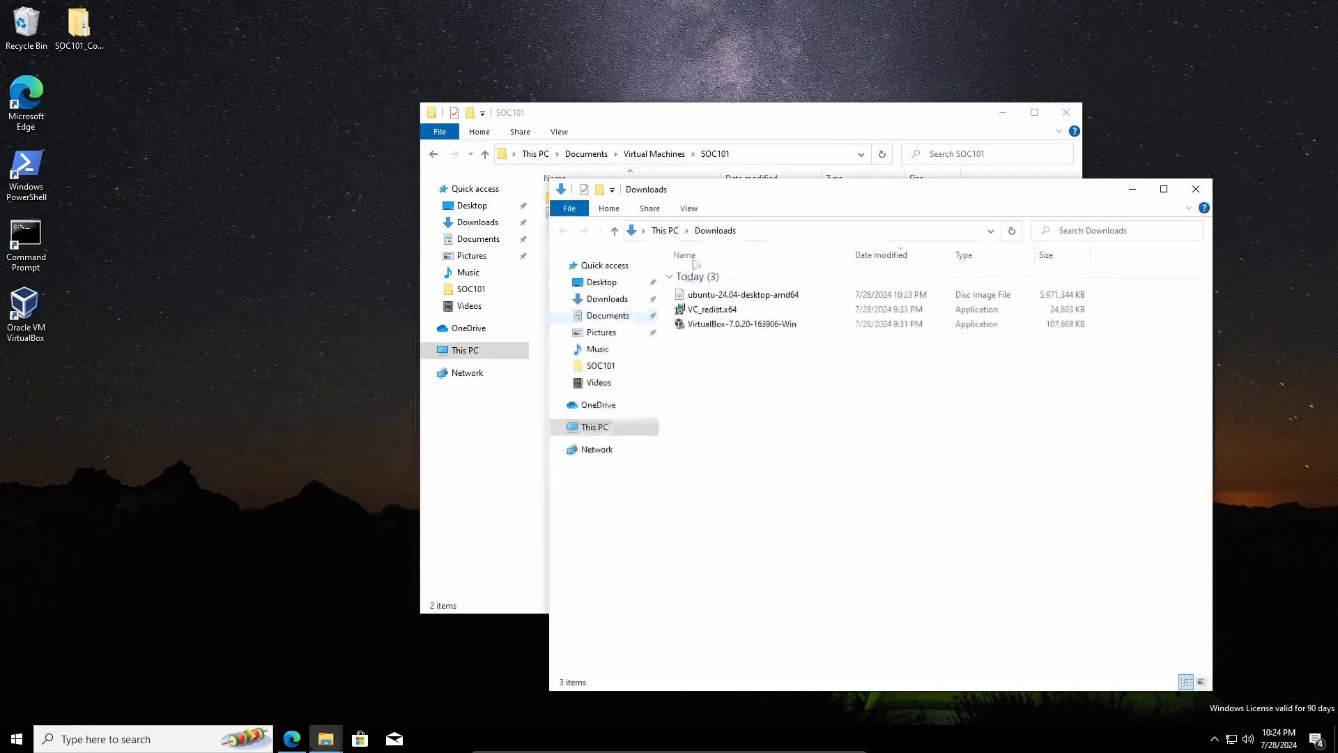
{"action": "left_click_drag", "start_coordinate": [736, 194], "coordinate": [972, 190]}
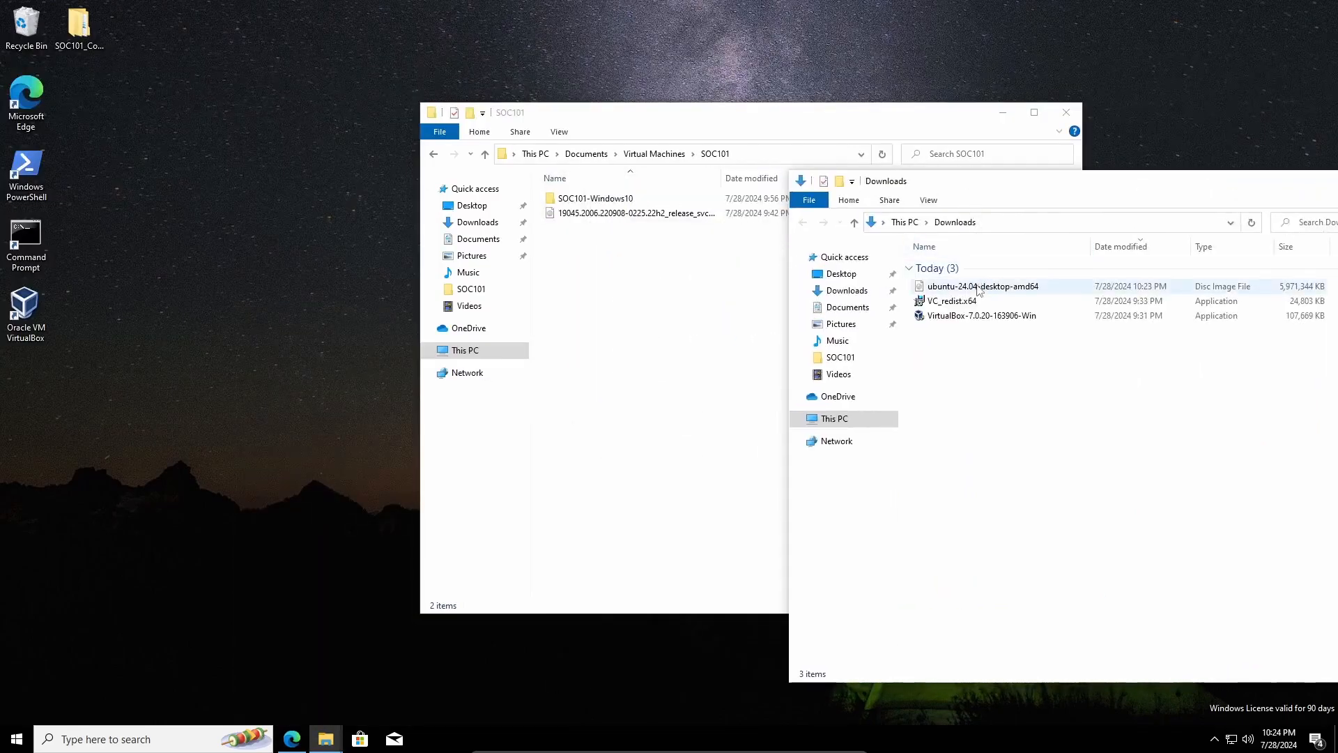
{"action": "left_click_drag", "start_coordinate": [979, 286], "coordinate": [659, 282]}
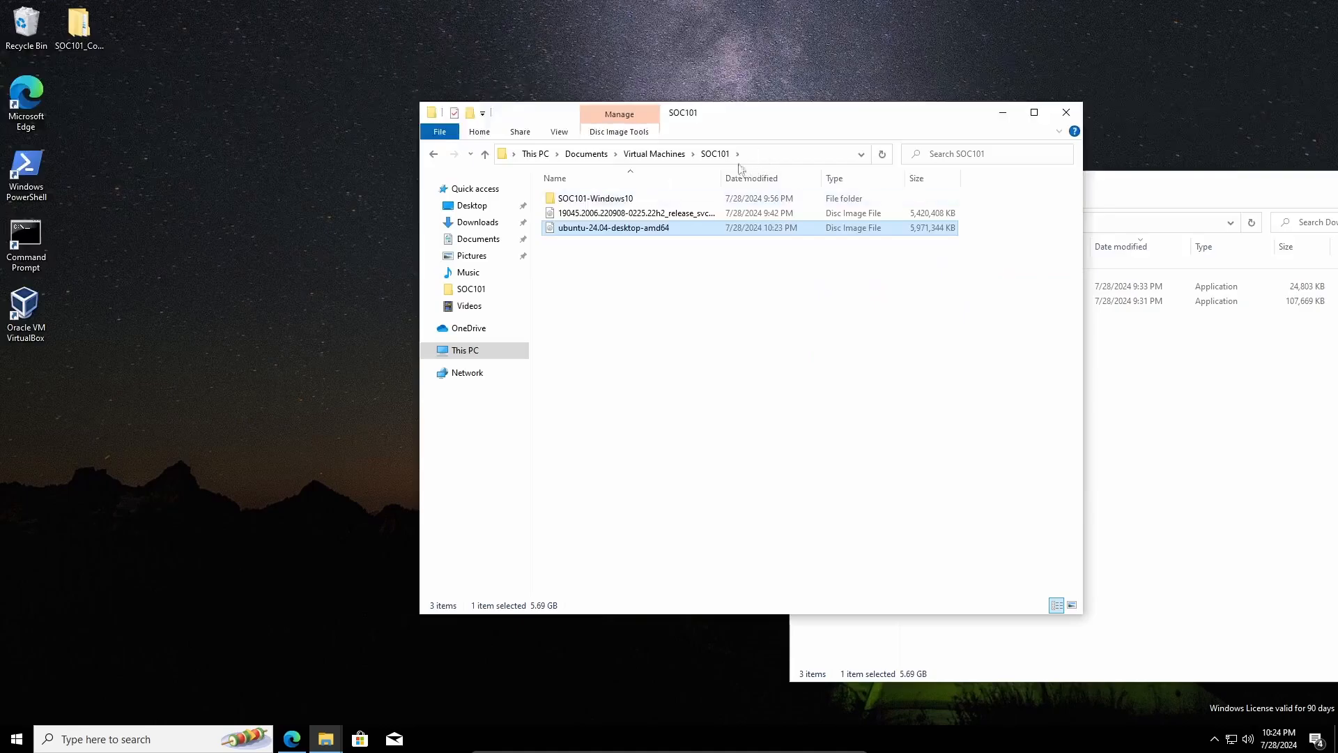
{"action": "left_click_drag", "start_coordinate": [1162, 187], "coordinate": [748, 209]}
{"action": "left_click", "coordinate": [1022, 203]}
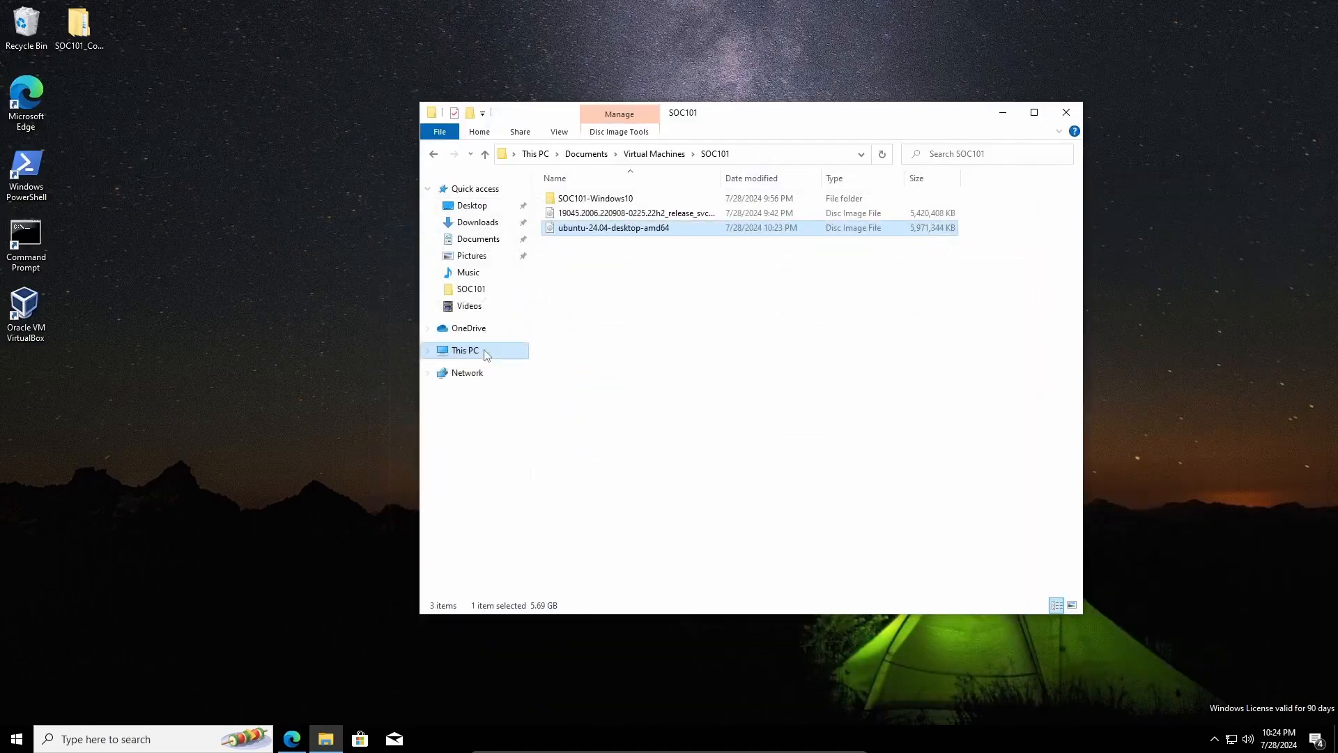
{"action": "left_click", "coordinate": [1066, 112]}
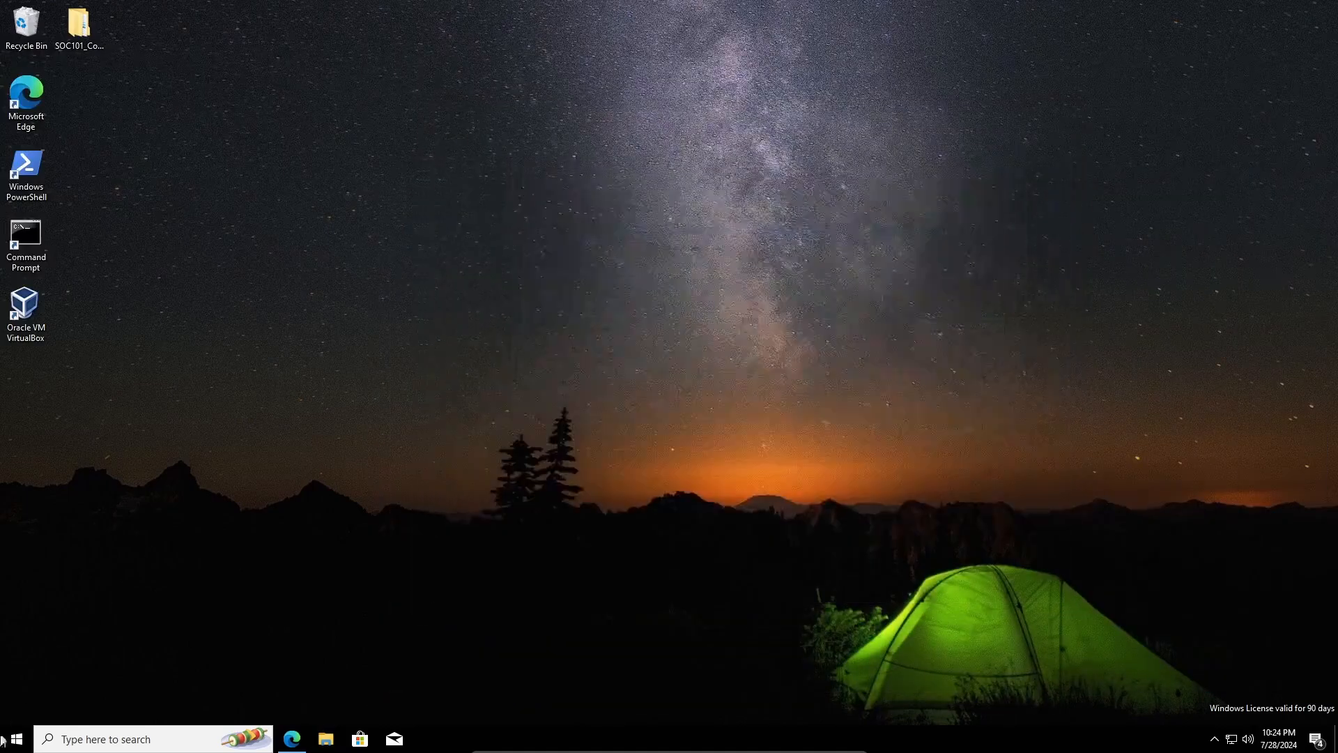
- Launch Oracle VM VirtualBox from the Start menu search
{"action": "left_click", "coordinate": [16, 739]}
{"action": "type", "text": "virtualbox"}
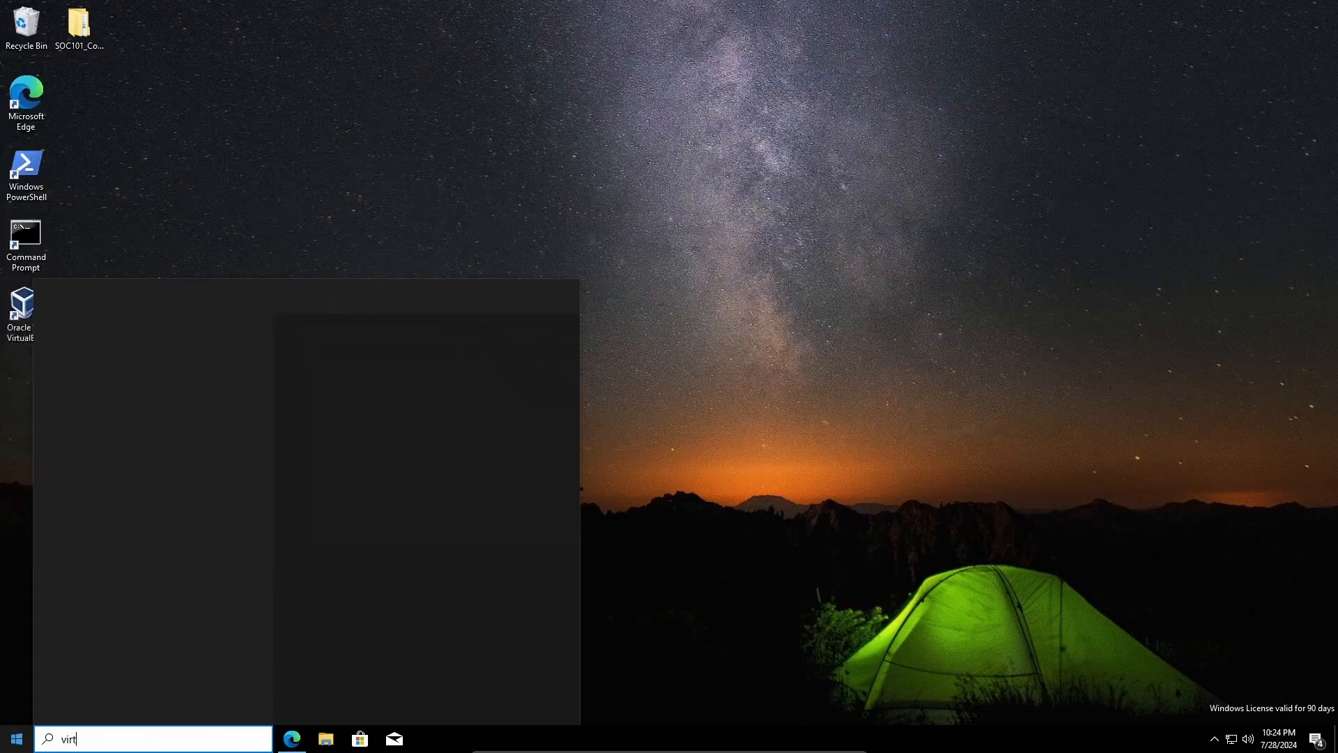
{"action": "left_click", "coordinate": [157, 376]}
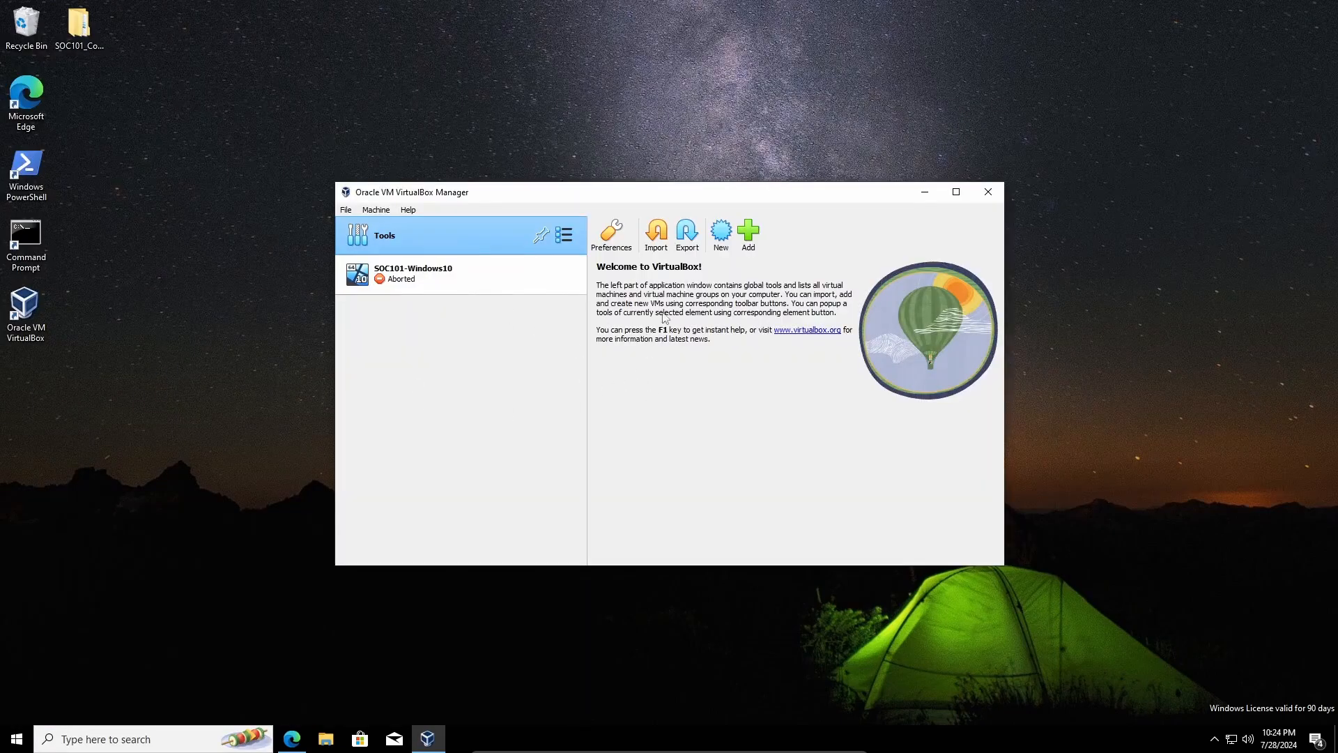
- Create a new VM named SOC101-Ubuntu stored in Documents\Virtual Machines\SOC101
{"action": "left_click", "coordinate": [719, 234]}
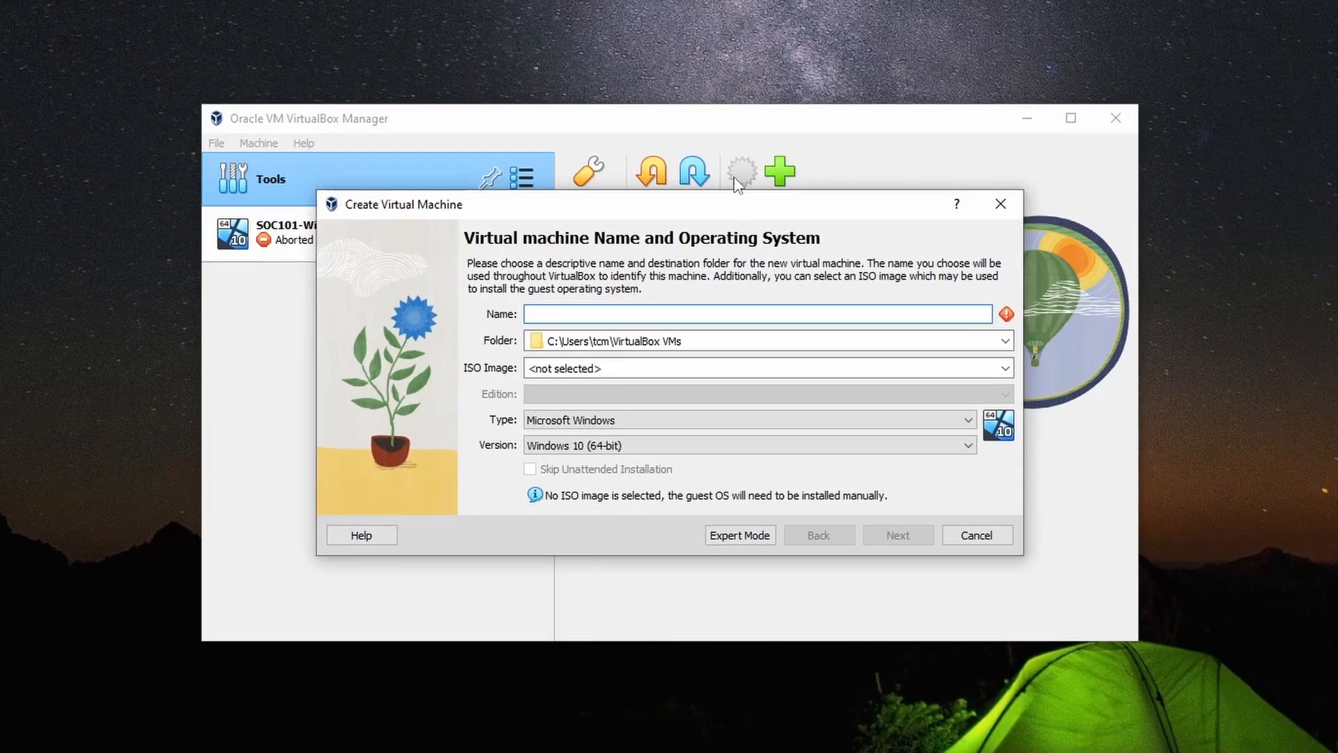
{"action": "type", "text": "SOC101-Ubuntu"}
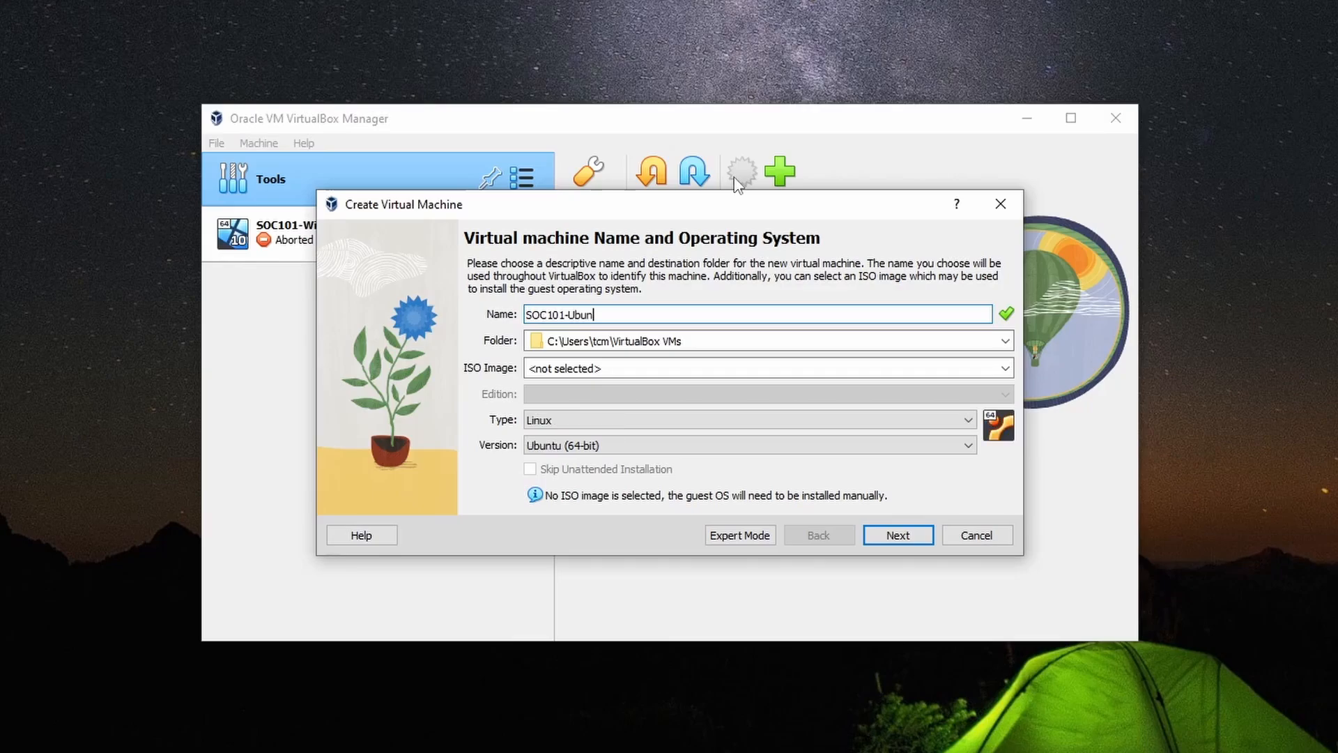
{"action": "left_click", "coordinate": [1005, 341]}
{"action": "left_click", "coordinate": [681, 376]}
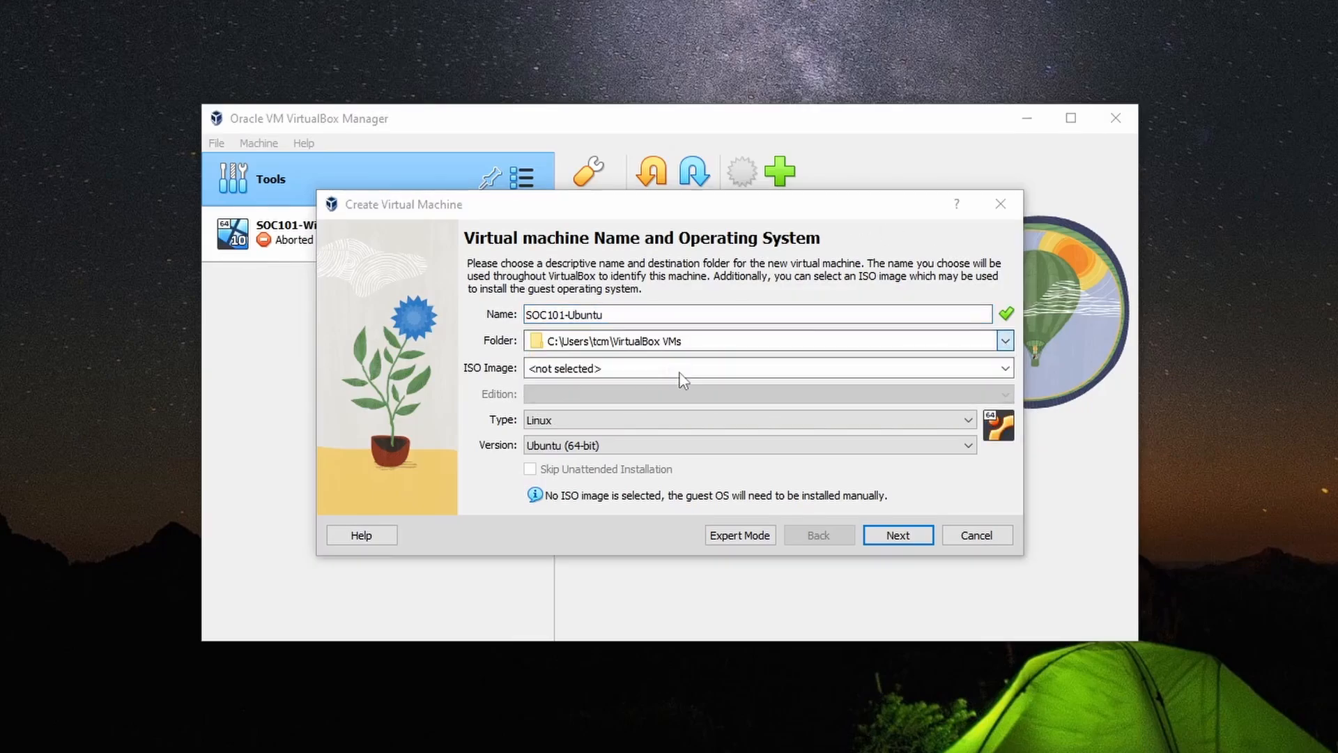
{"action": "left_click", "coordinate": [380, 418]}
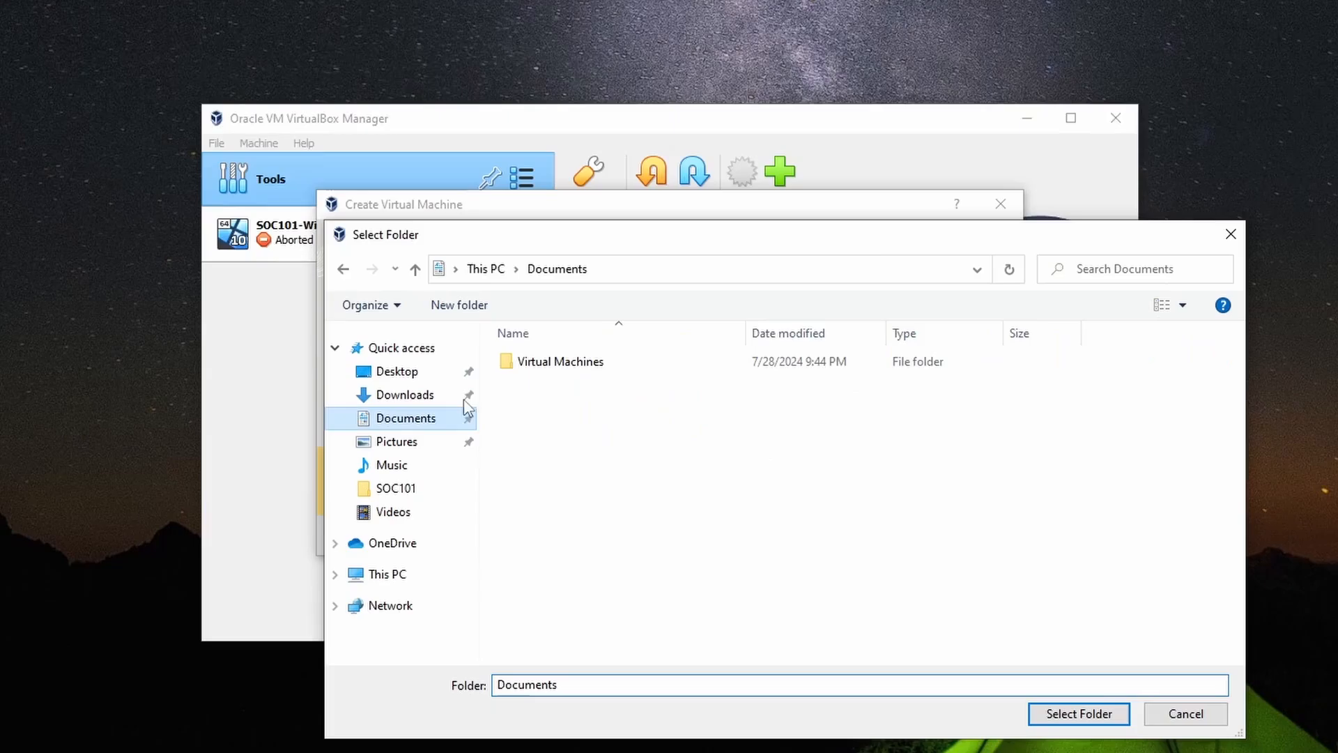
{"action": "double_click", "coordinate": [546, 365]}
{"action": "double_click", "coordinate": [550, 364]}
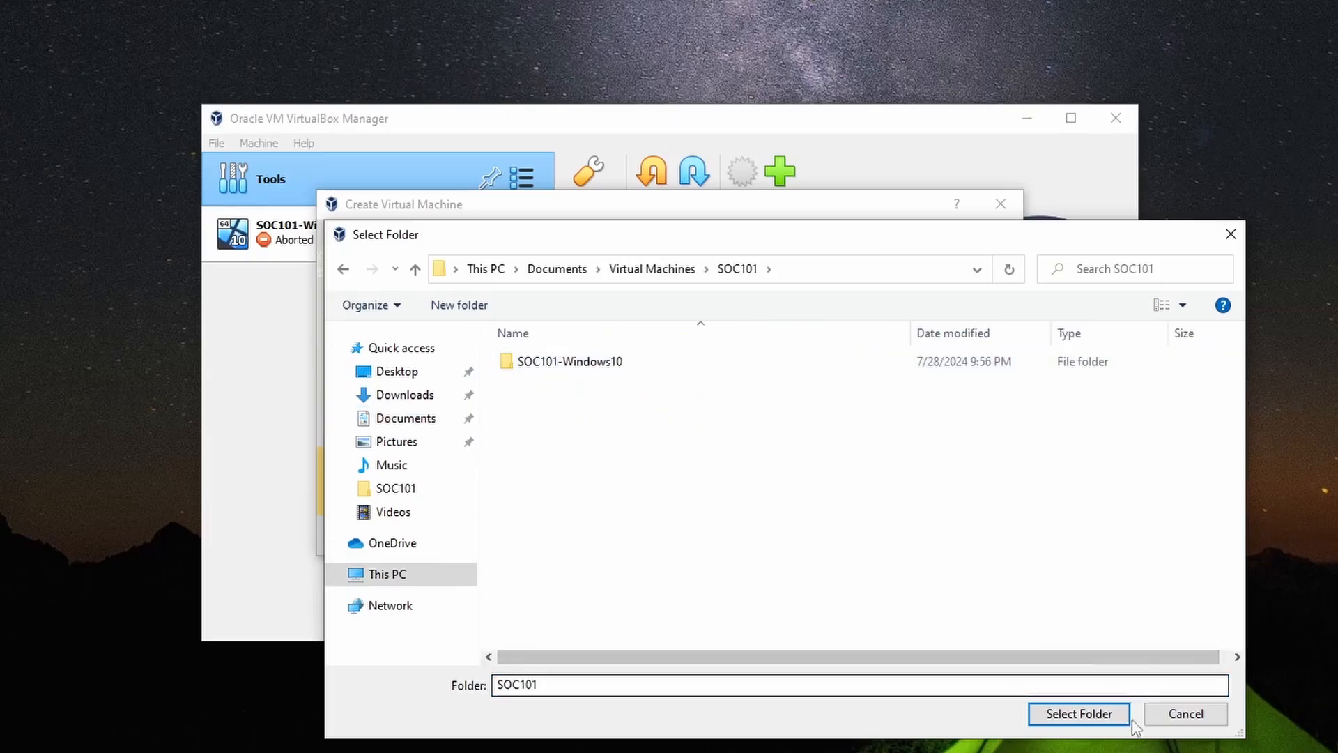
{"action": "left_click", "coordinate": [1105, 713]}
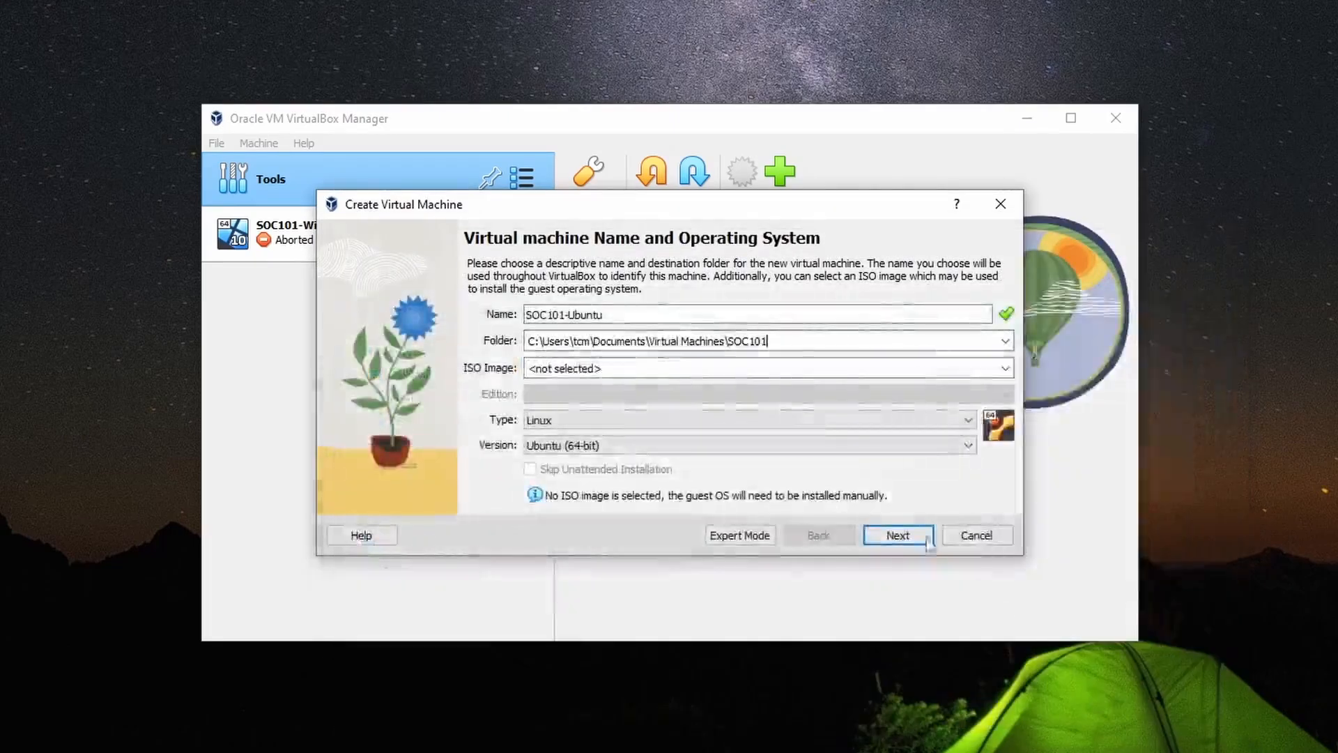
- Attach ubuntu-24.04-desktop-amd64.iso and tick Skip Unattended Installation
{"action": "left_click", "coordinate": [1003, 369]}
{"action": "left_click", "coordinate": [558, 398]}
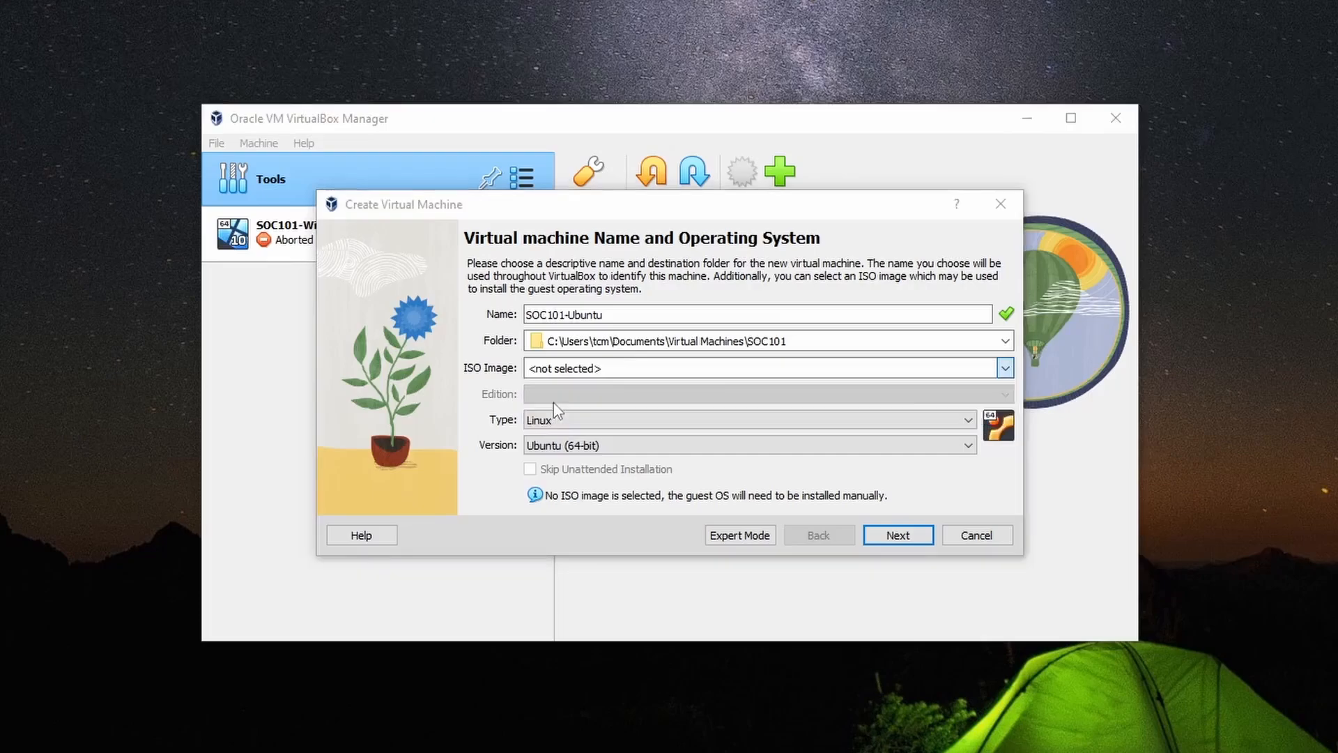
{"action": "double_click", "coordinate": [551, 405]}
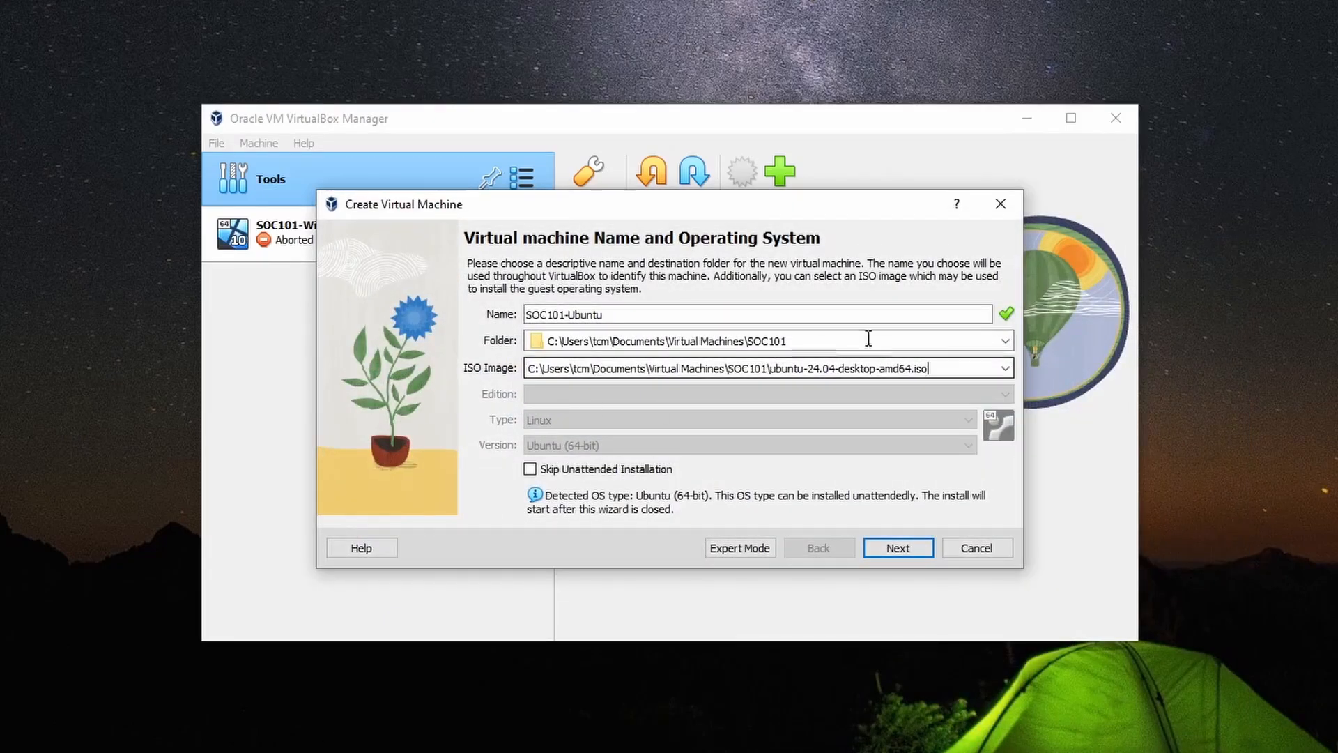
{"action": "left_click", "coordinate": [530, 470]}
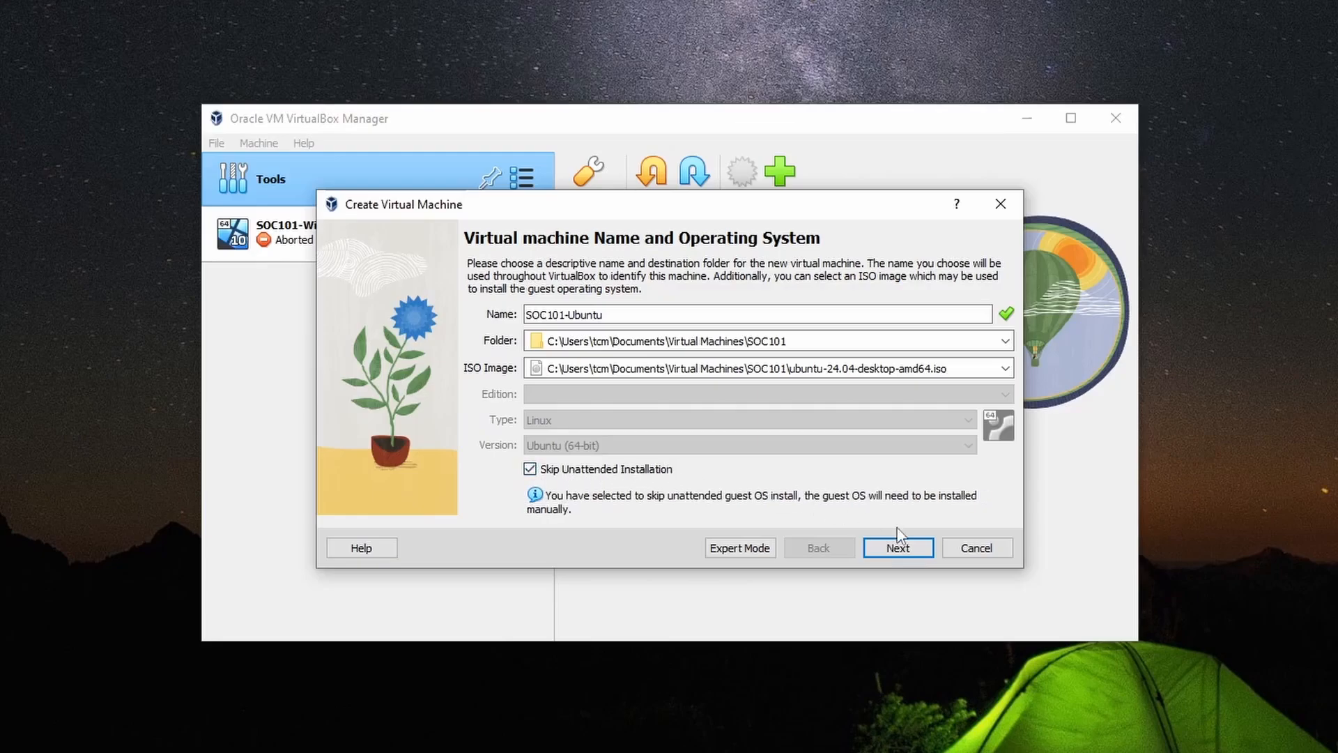
- Set the VM's base memory to 8192 MB and processors to 2 CPUs
{"action": "left_click", "coordinate": [906, 553]}
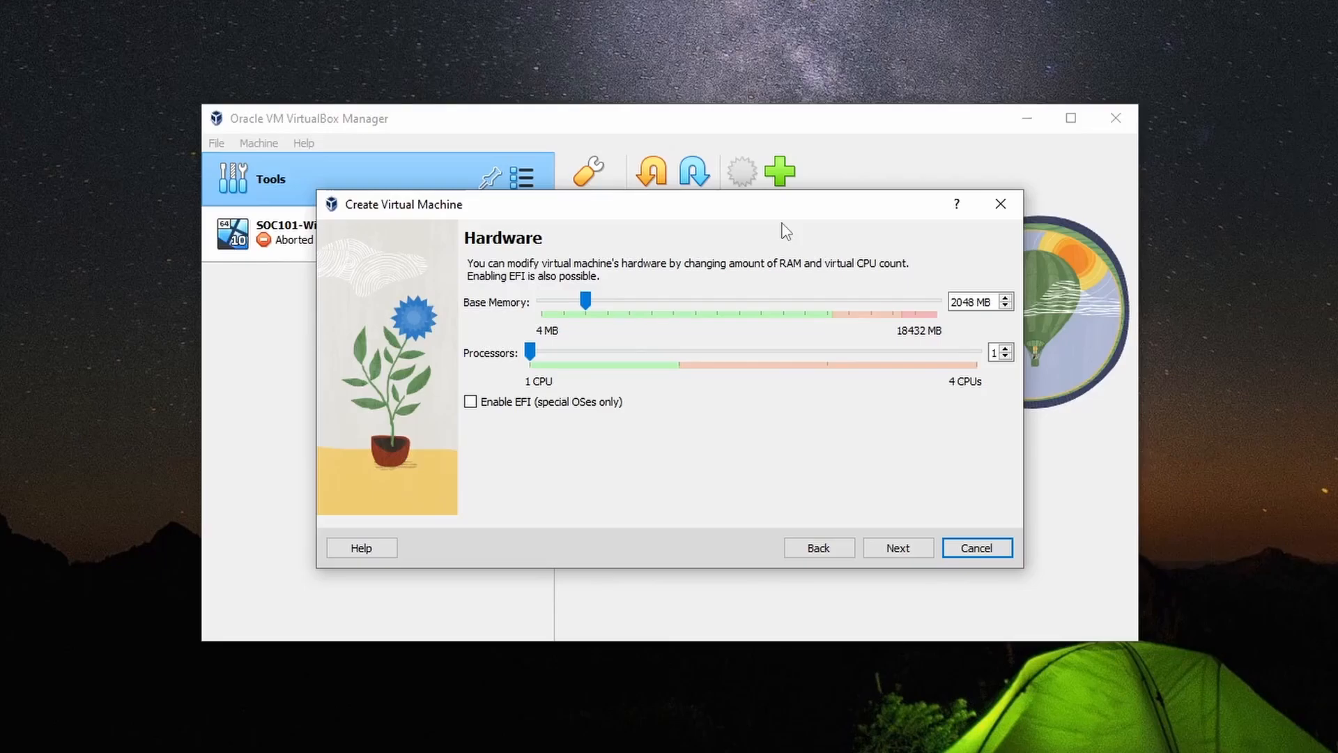
{"action": "left_click", "coordinate": [581, 304]}
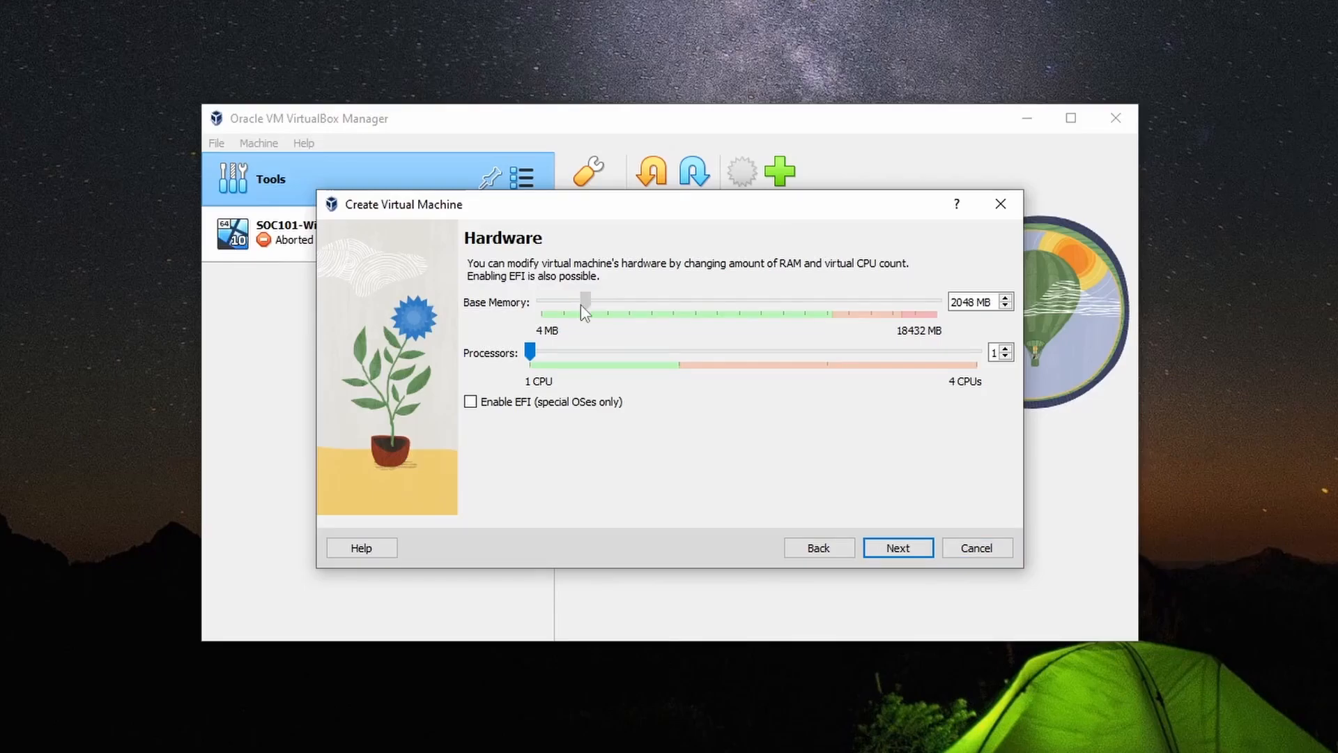
{"action": "left_click_drag", "start_coordinate": [581, 305], "coordinate": [719, 306]}
{"action": "left_click_drag", "start_coordinate": [530, 352], "coordinate": [690, 370]}
- Set a 54.53 GB virtual hard disk, review the summary, and finish the wizard
{"action": "left_click", "coordinate": [883, 549]}
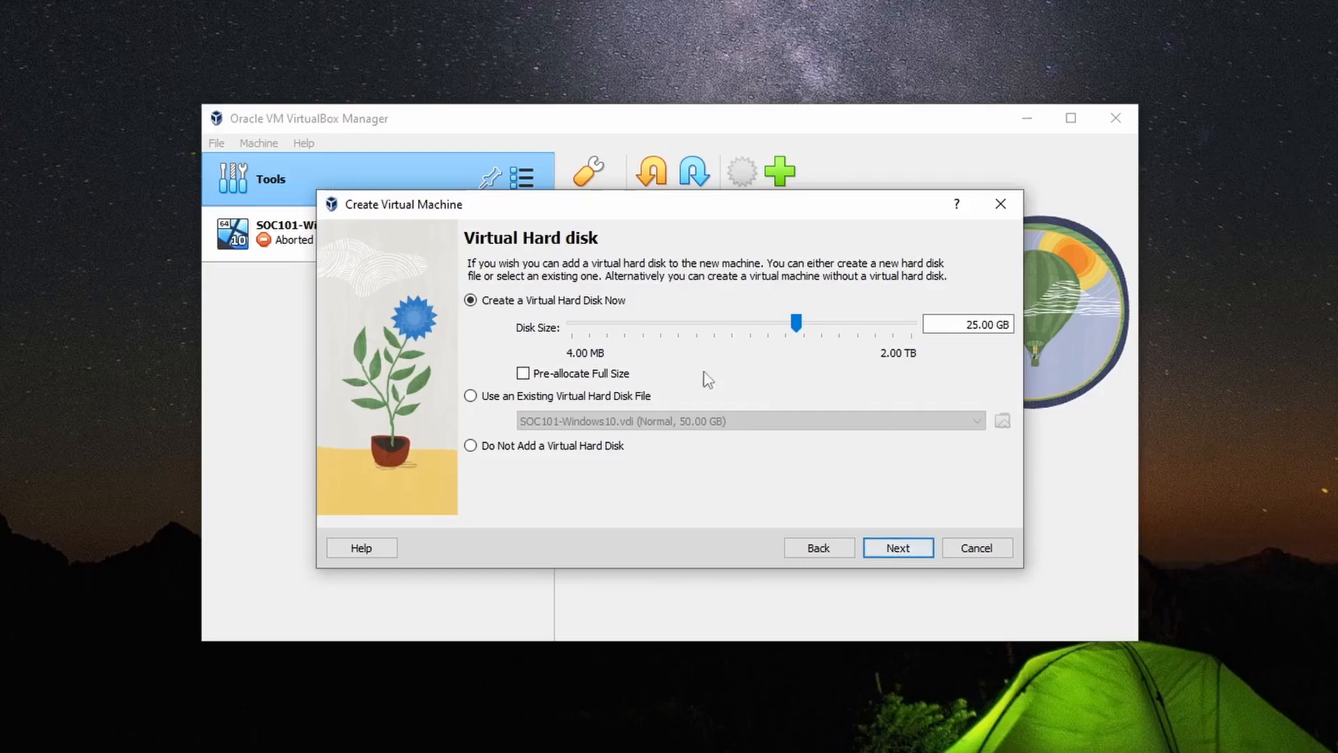
{"action": "left_click_drag", "start_coordinate": [800, 331], "coordinate": [816, 328]}
{"action": "left_click", "coordinate": [888, 550]}
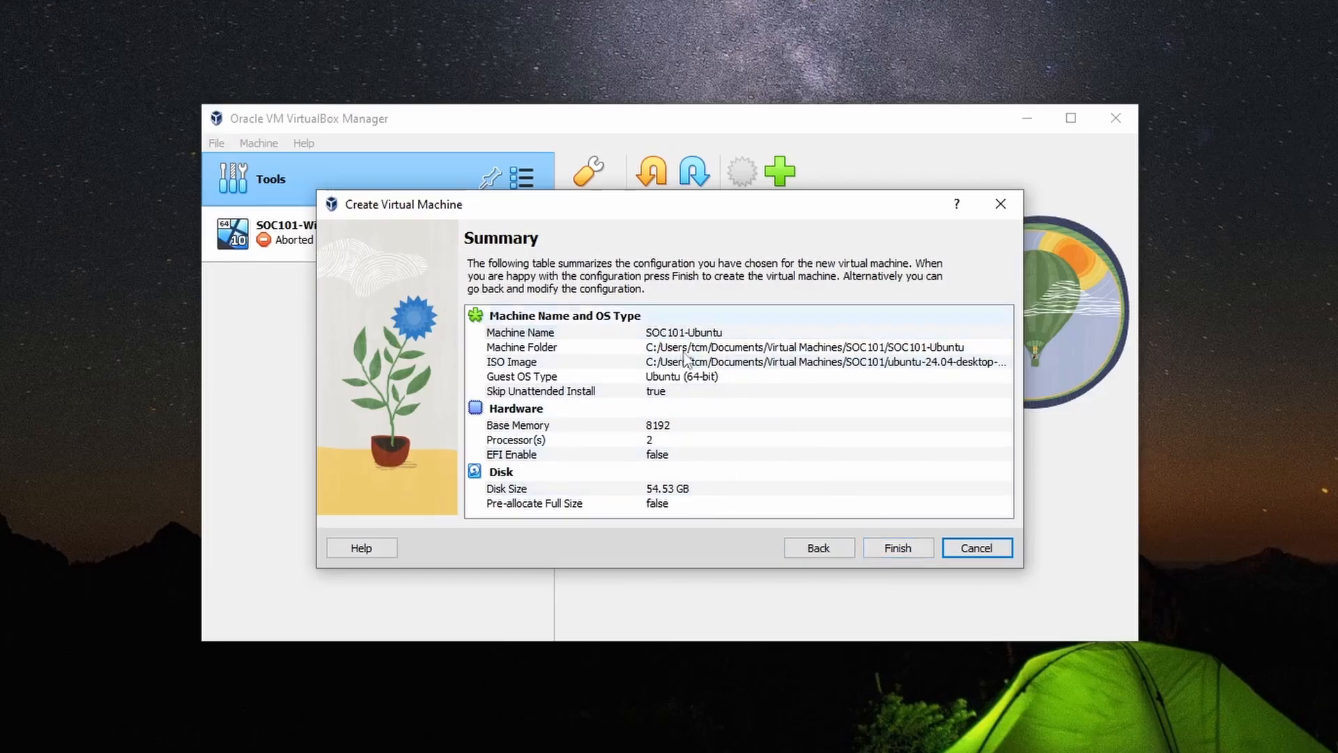
{"action": "left_click", "coordinate": [906, 552]}
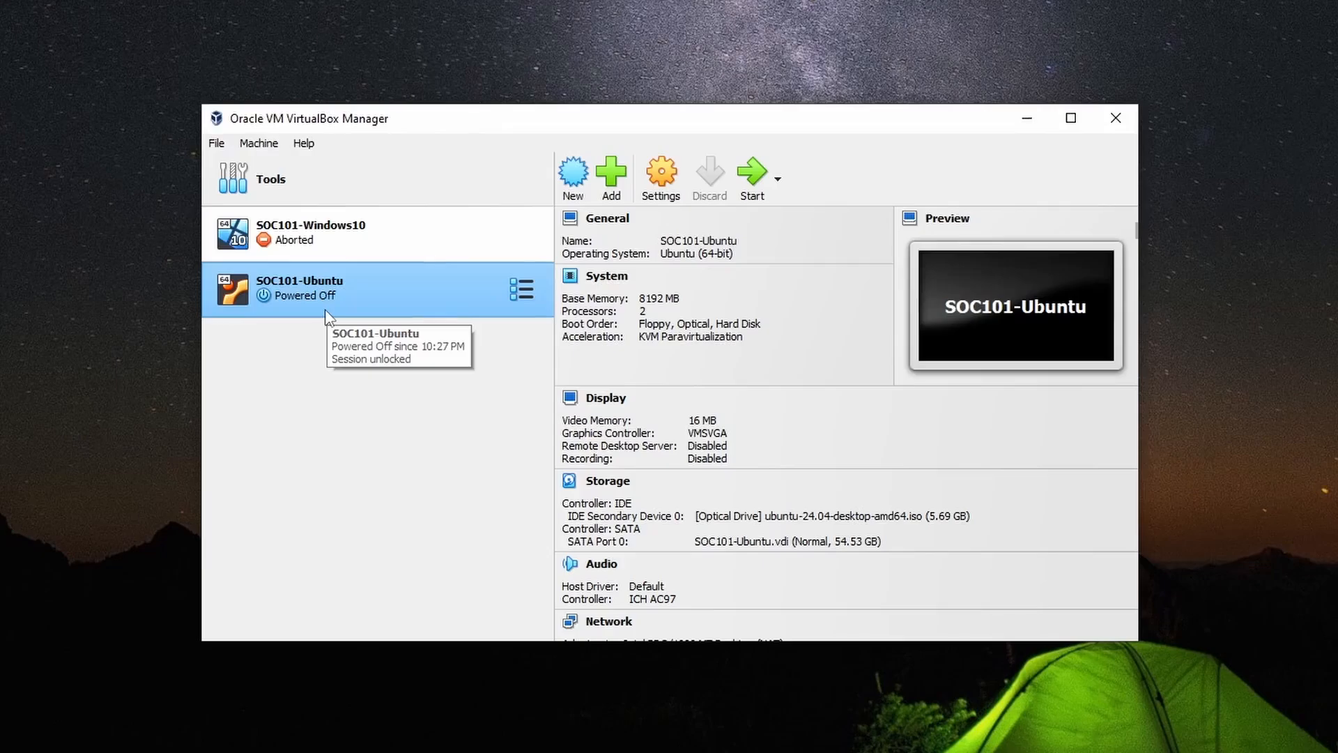
- Power on SOC101-Ubuntu, capture input, and boot the 'Try or Install Ubuntu' GRUB entry
{"action": "left_click", "coordinate": [753, 186]}
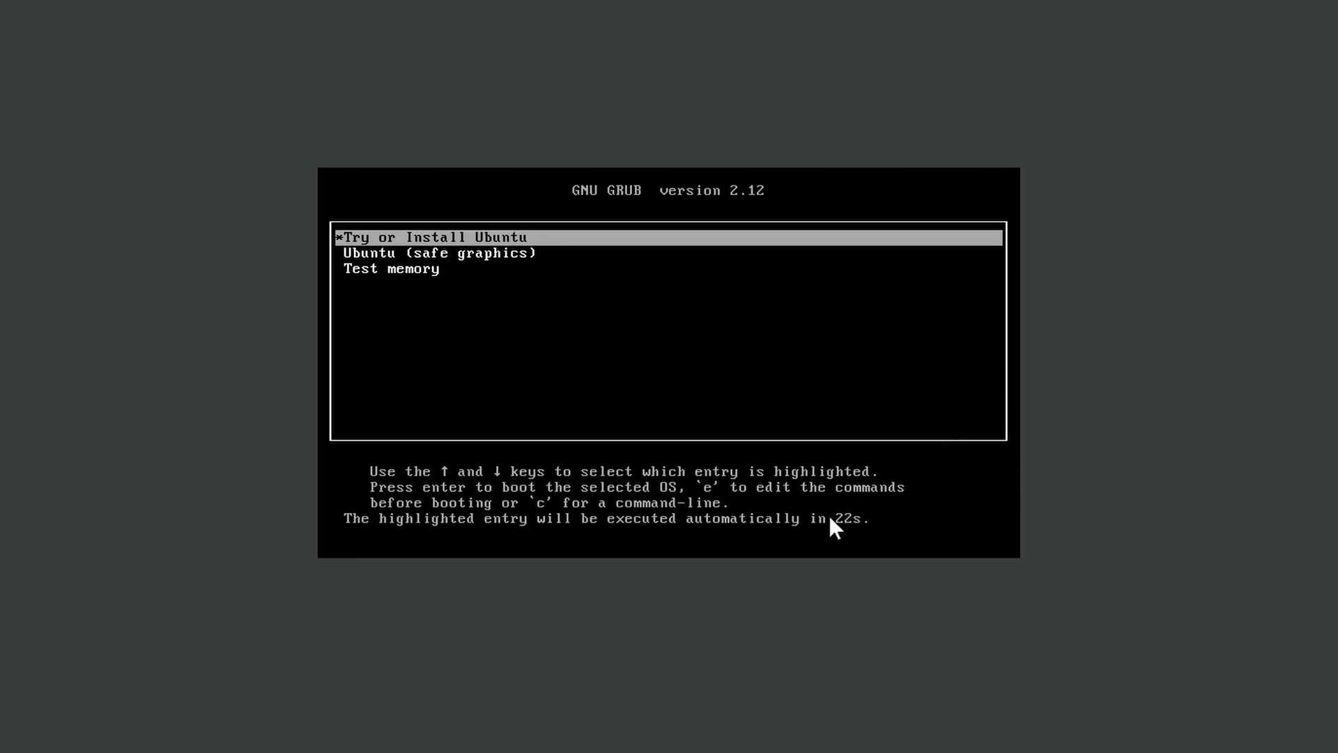
{"action": "left_click", "coordinate": [573, 385]}
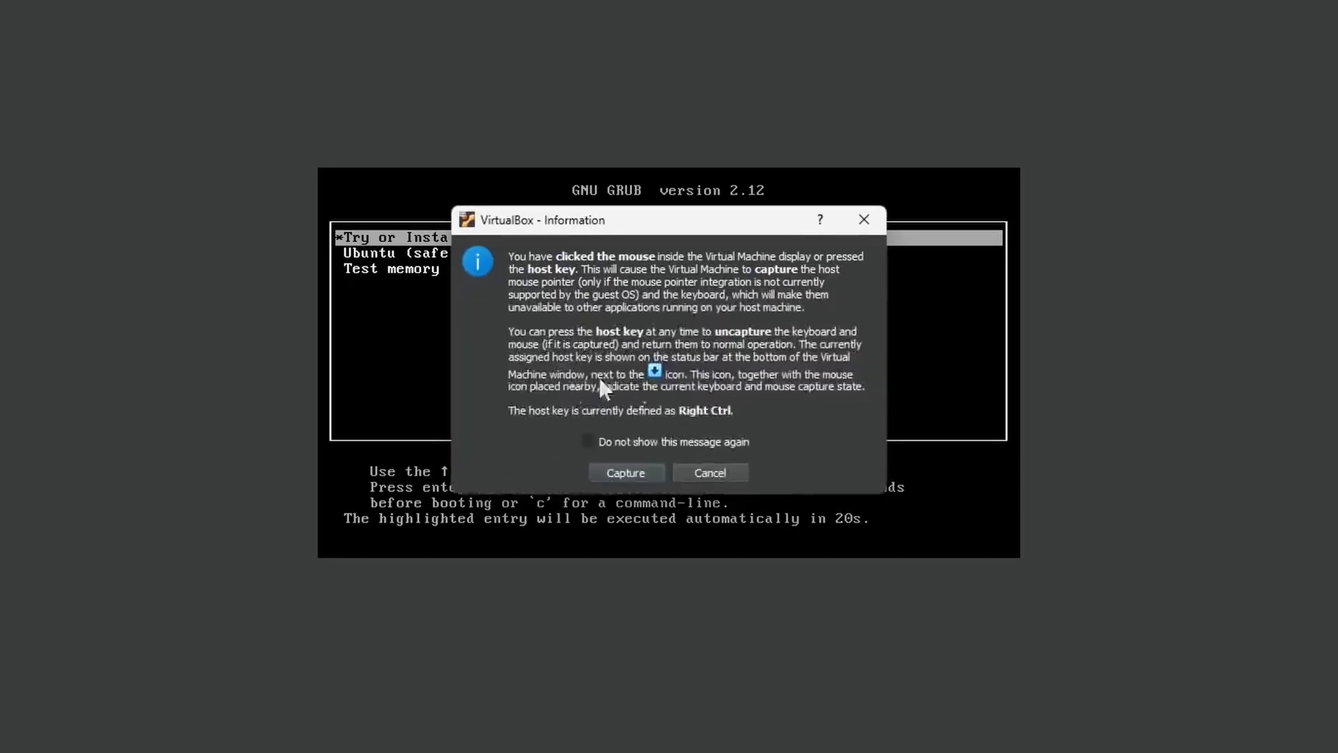
{"action": "left_click", "coordinate": [639, 470]}
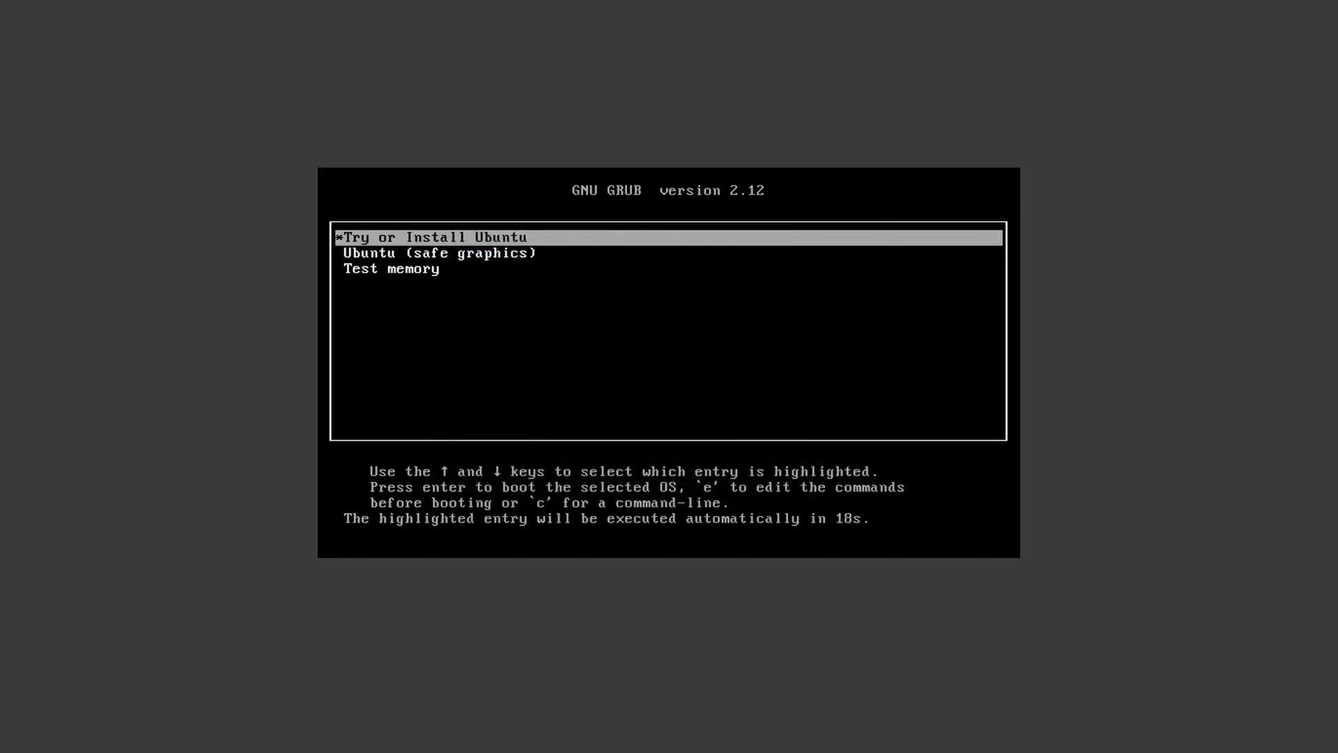
{"action": "key", "text": "Down"}
{"action": "key", "text": "Down"}
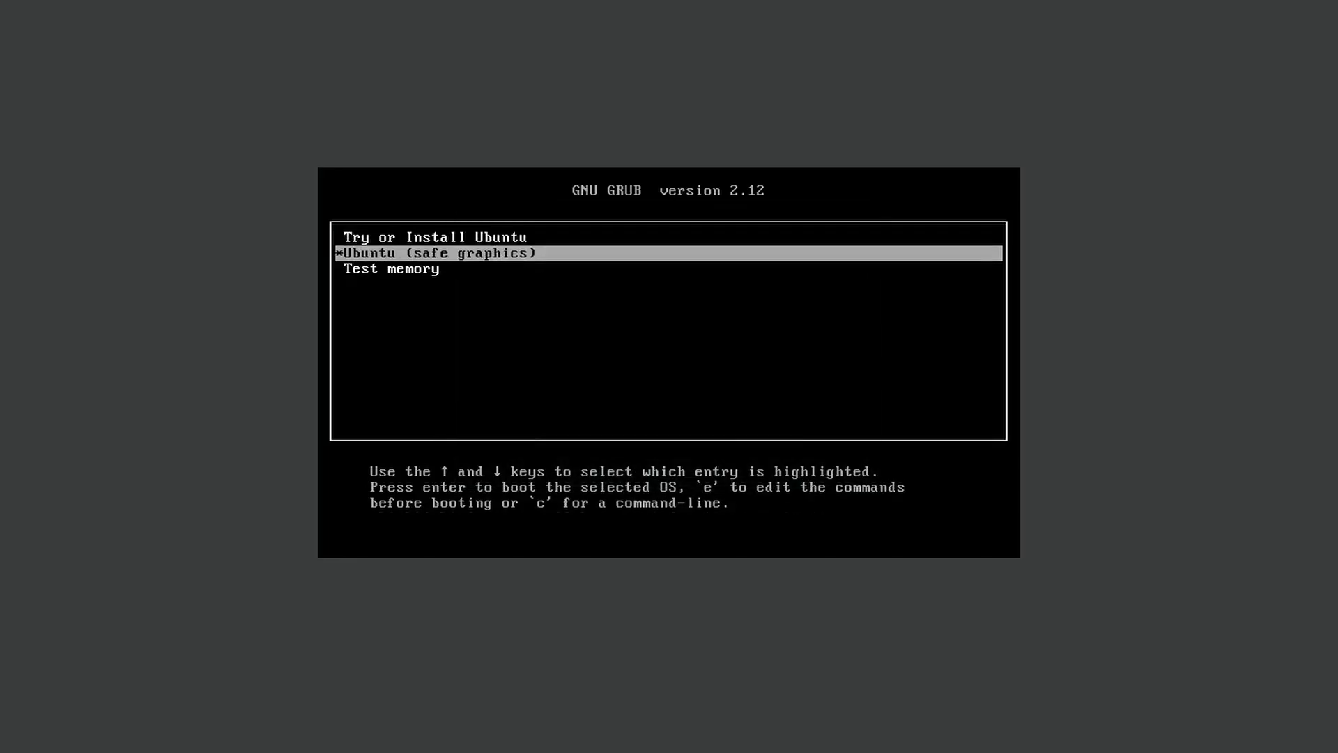
{"action": "key", "text": "Up"}
{"action": "key", "text": "Up"}
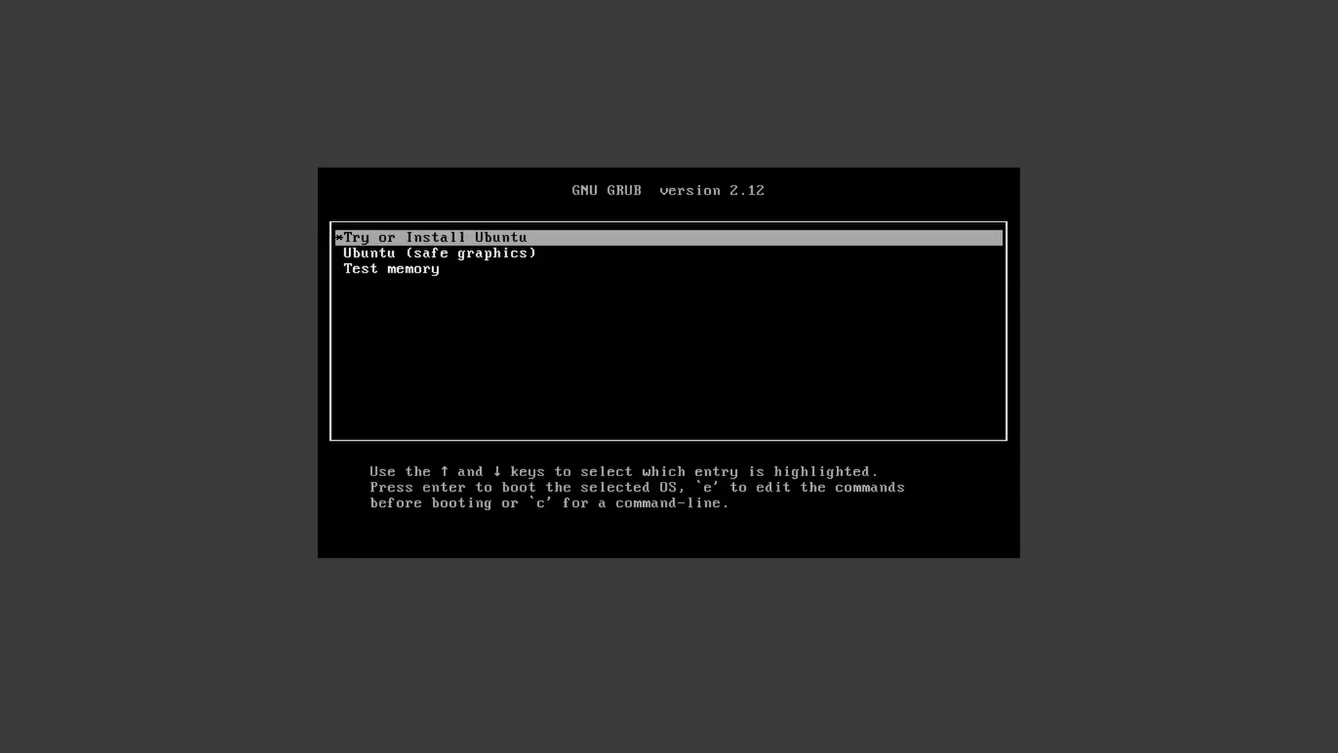
{"action": "key", "text": "Return"}
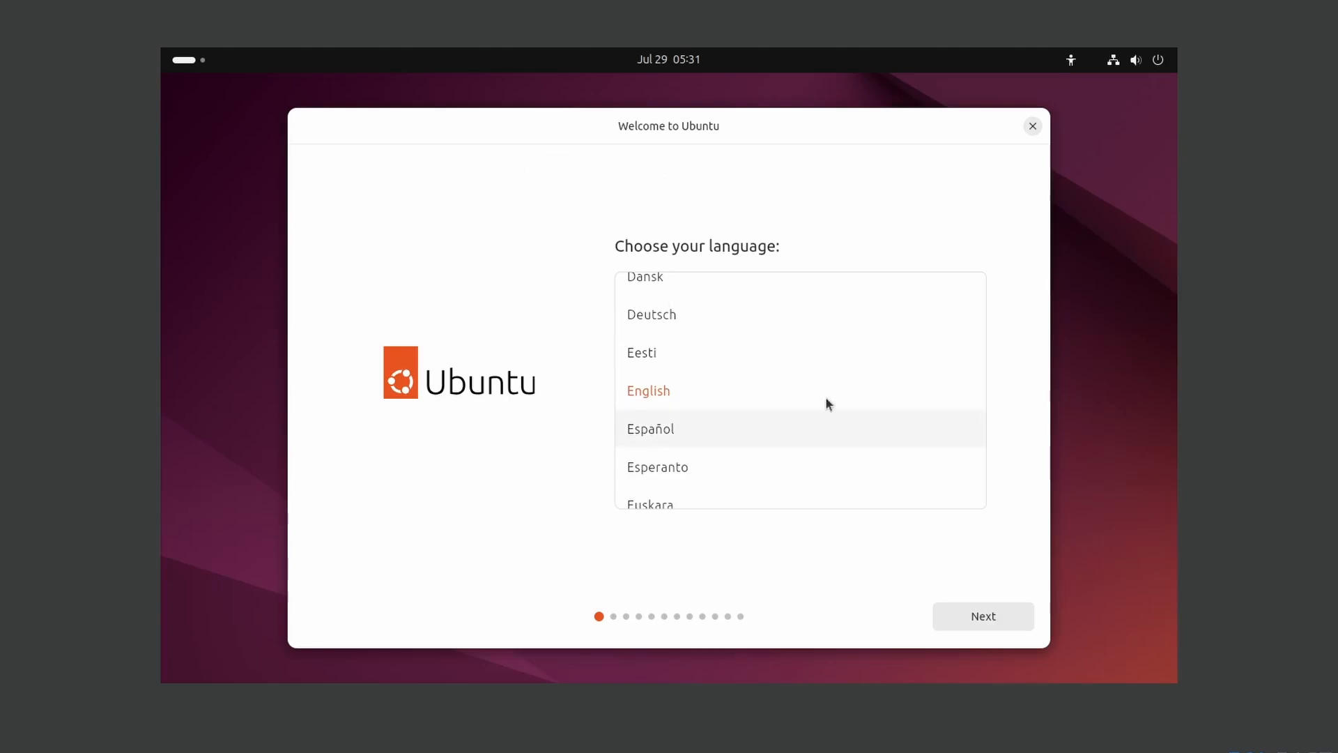
- Keep English, default accessibility, English (US) keyboard and wired network, skipping the installer update
{"action": "left_click", "coordinate": [997, 622]}
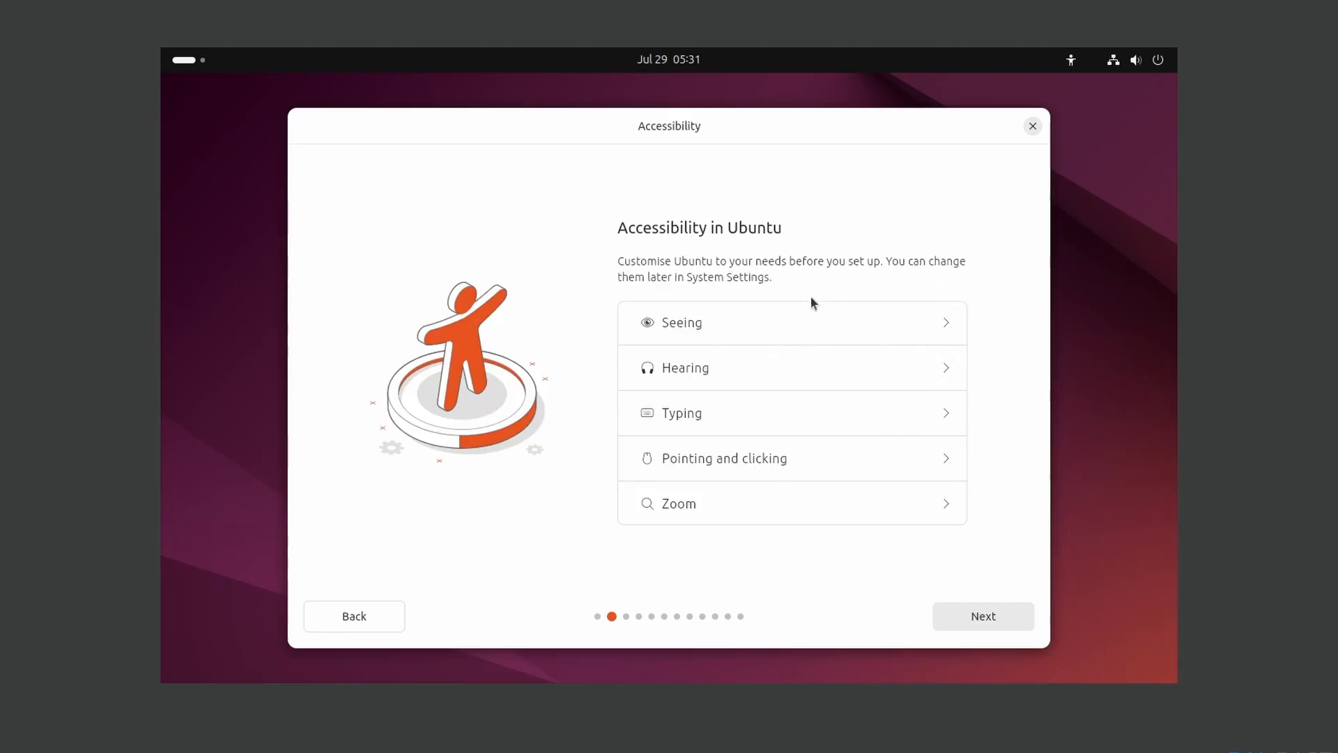
{"action": "left_click", "coordinate": [990, 616]}
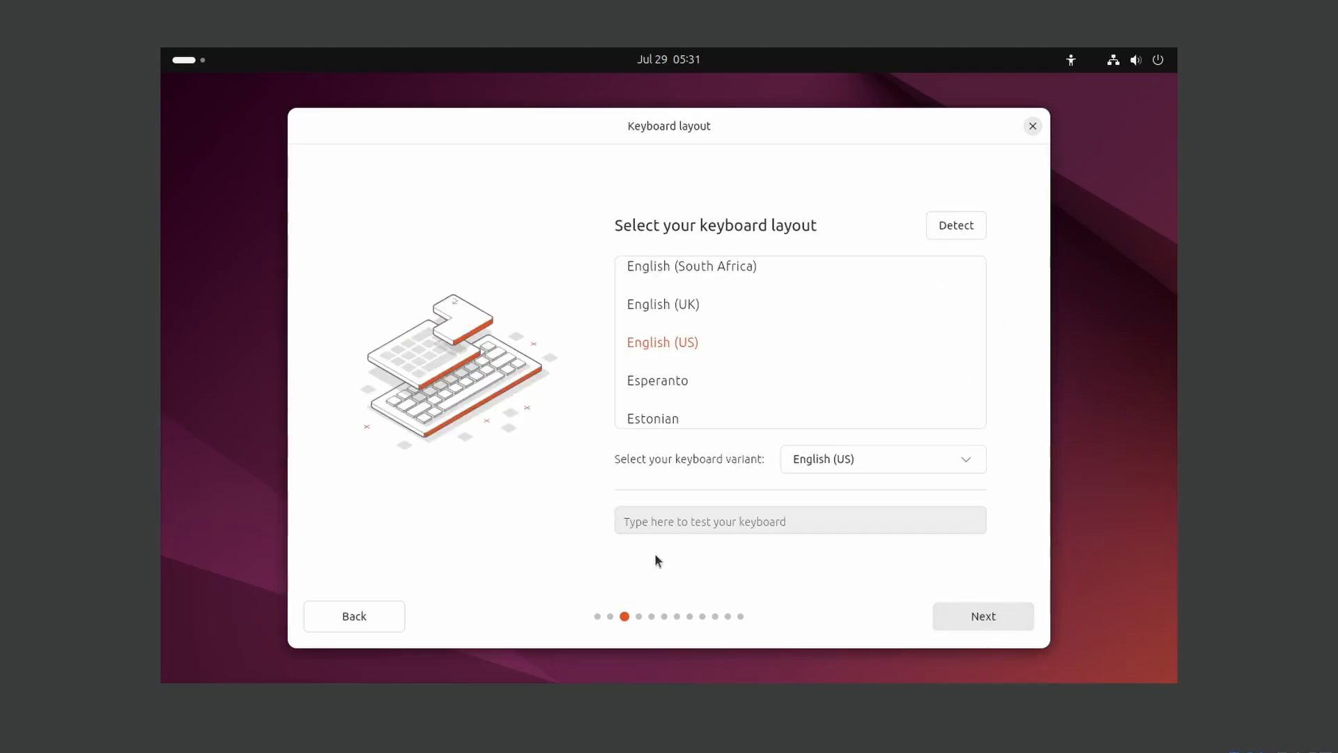
{"action": "left_click", "coordinate": [986, 616]}
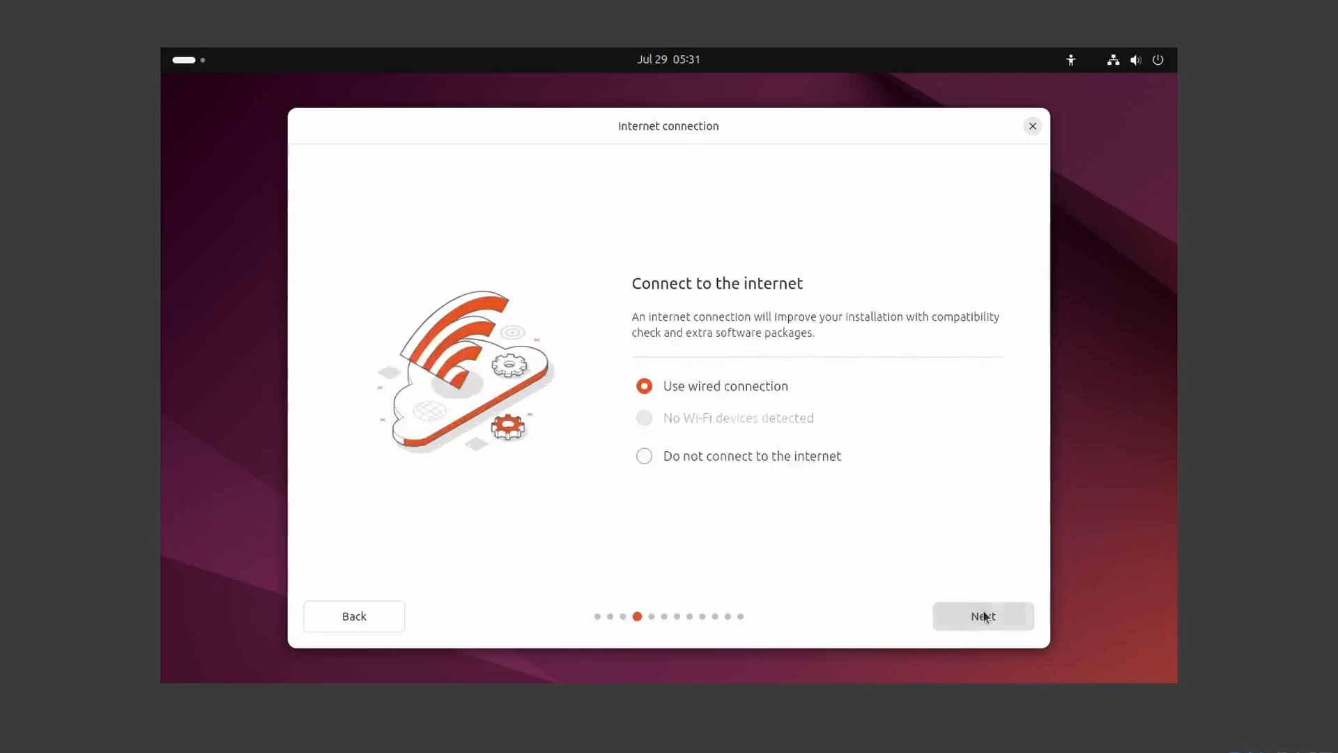
{"action": "left_click", "coordinate": [1000, 616]}
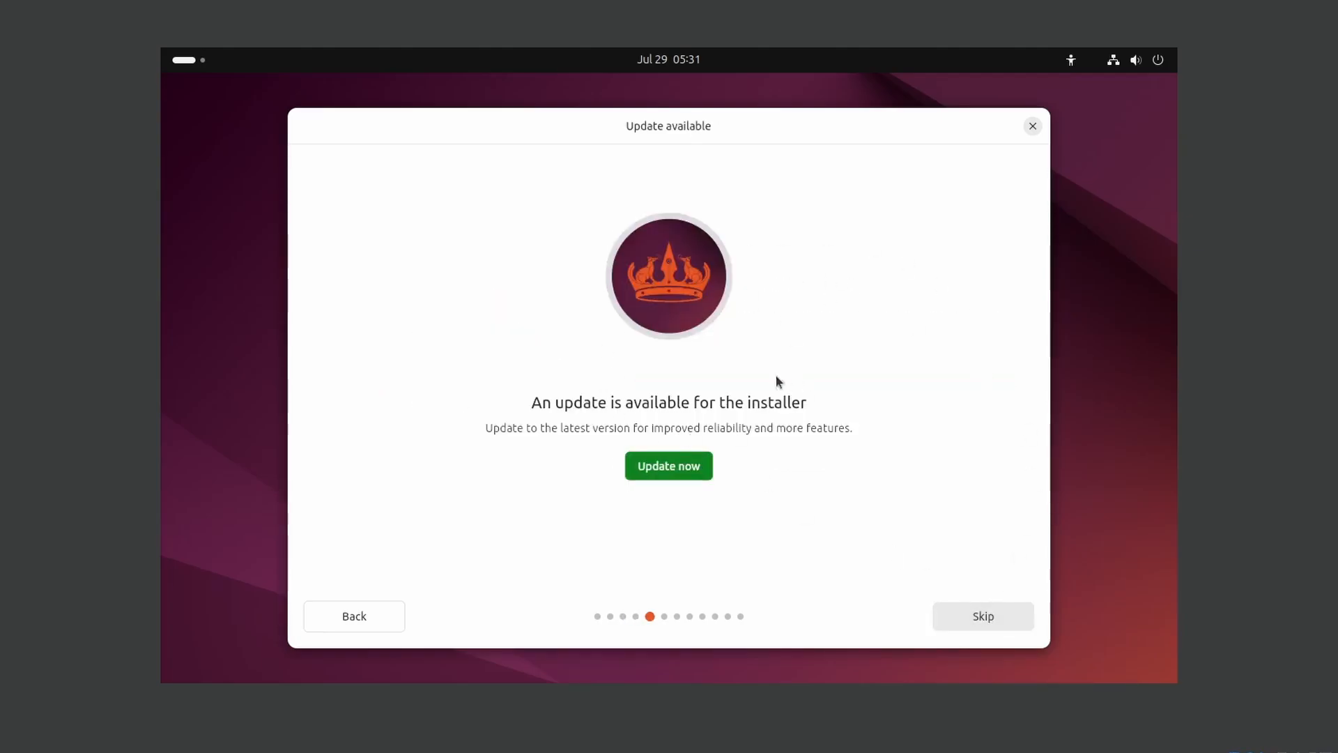
{"action": "left_click", "coordinate": [984, 618]}
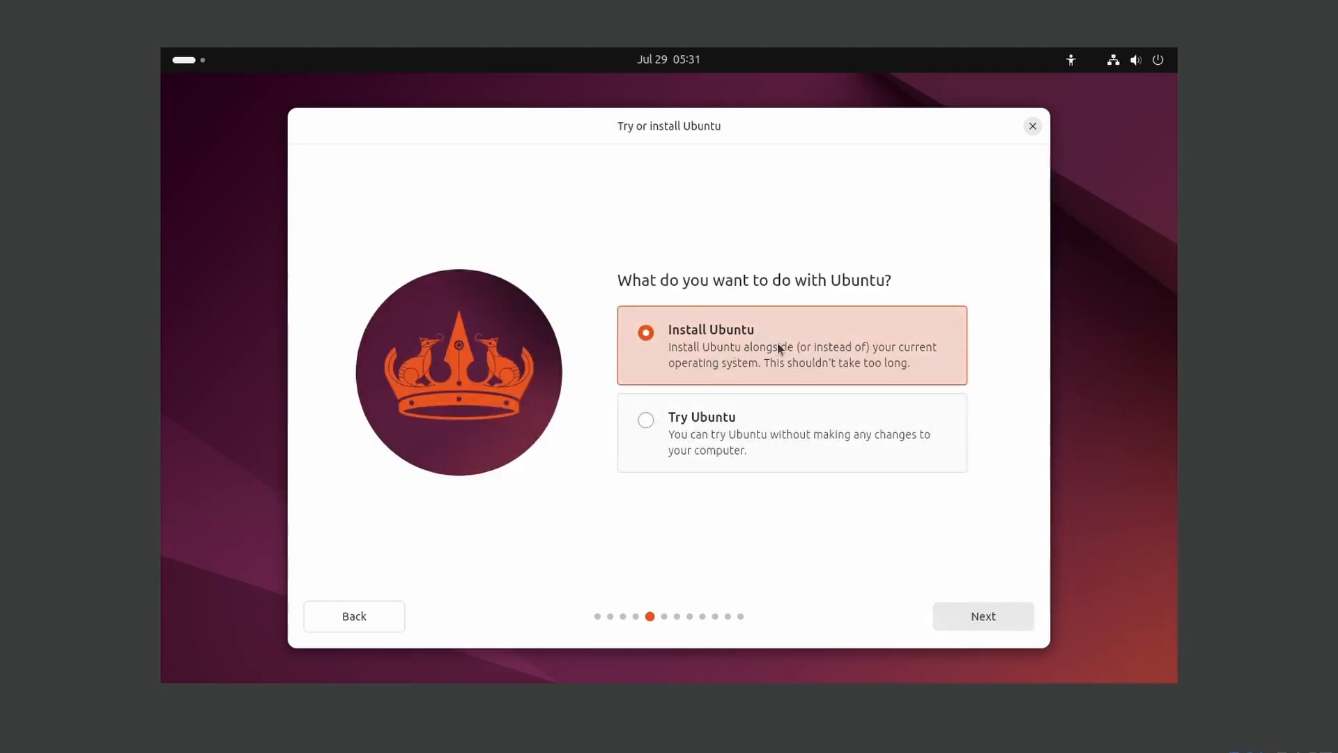
- Choose Install Ubuntu, Interactive, Default selection, no proprietary extras, and Erase disk
{"action": "left_click", "coordinate": [995, 619]}
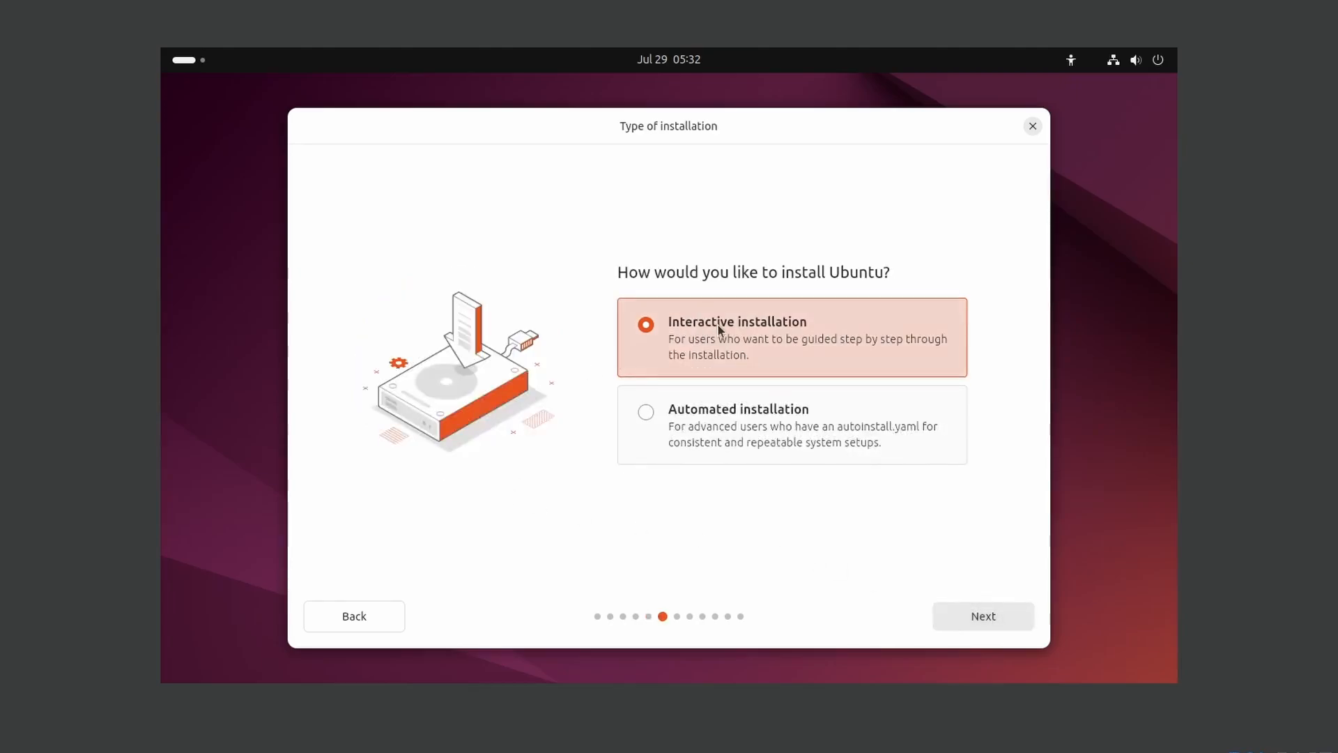
{"action": "left_click", "coordinate": [938, 610]}
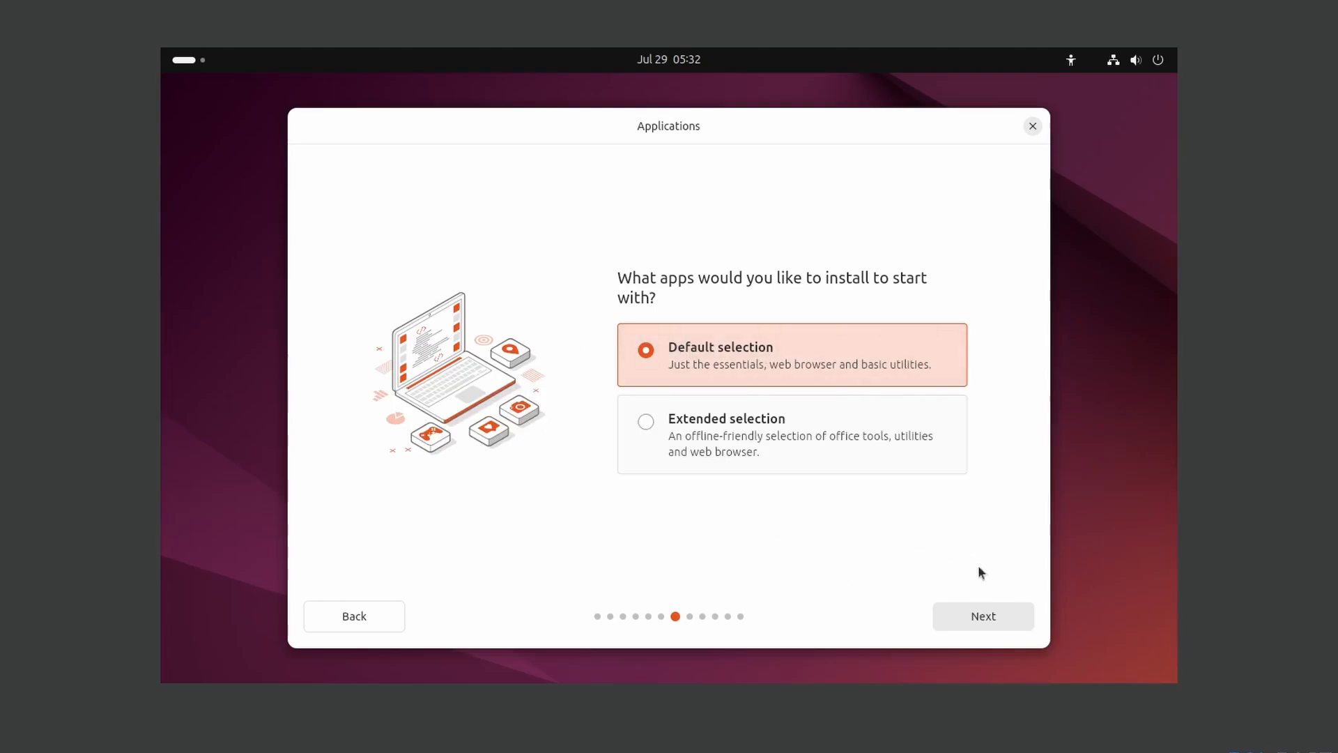
{"action": "left_click", "coordinate": [991, 616]}
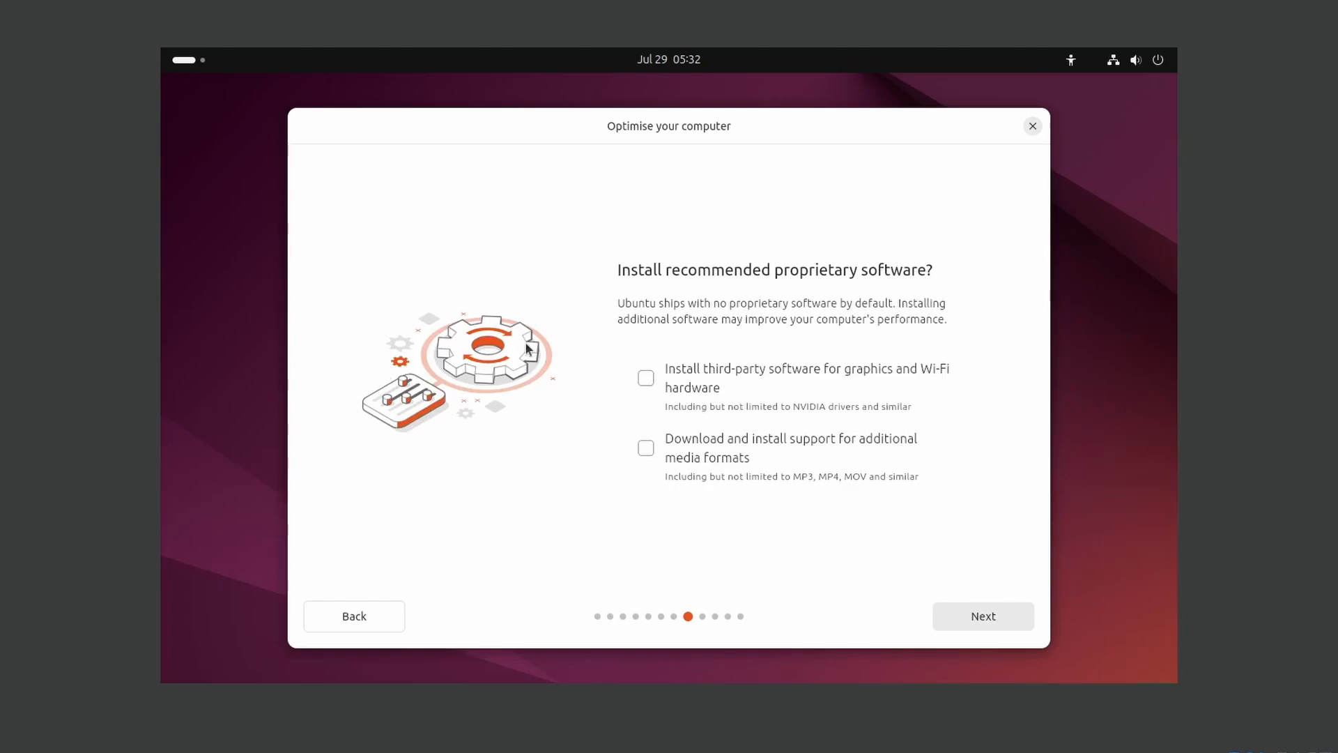
{"action": "left_click", "coordinate": [971, 617]}
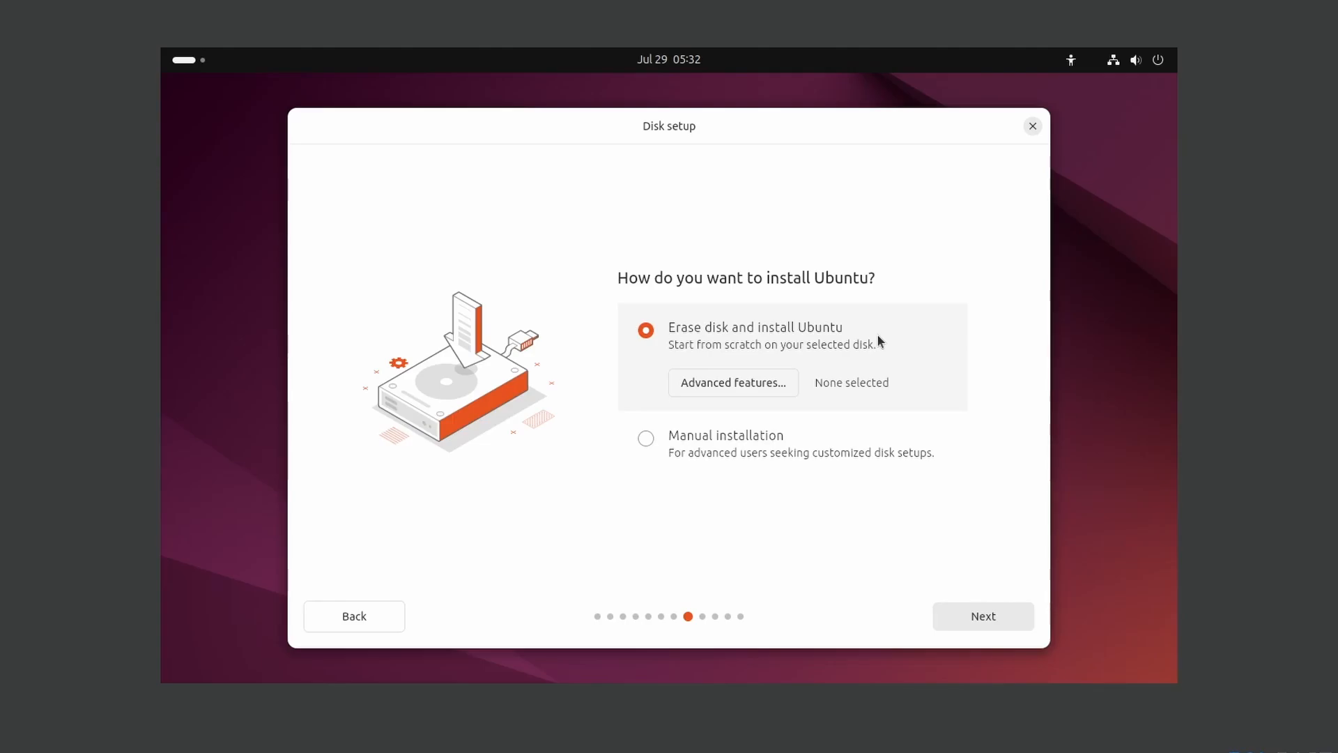
{"action": "left_click", "coordinate": [974, 618]}
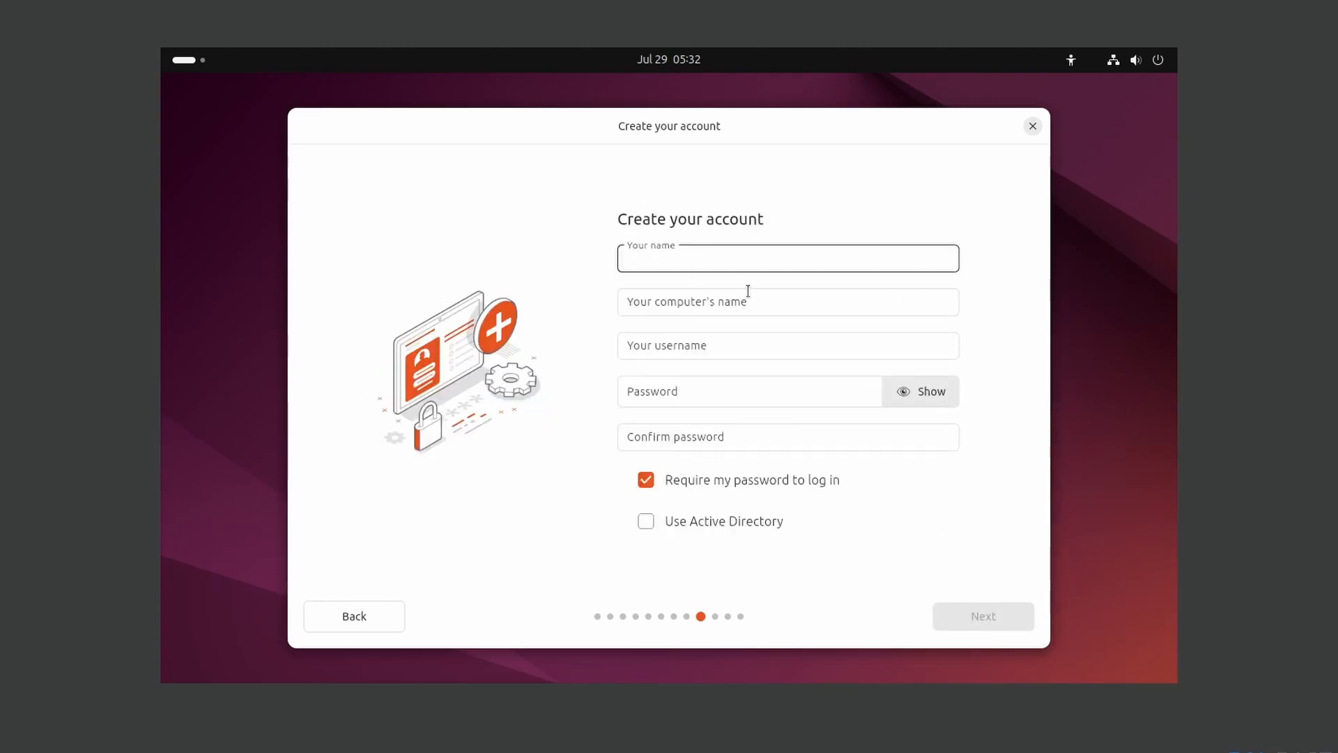
- Enter the account name and replace the suggested computer name with SOC101
{"action": "type", "text": "tcm"}
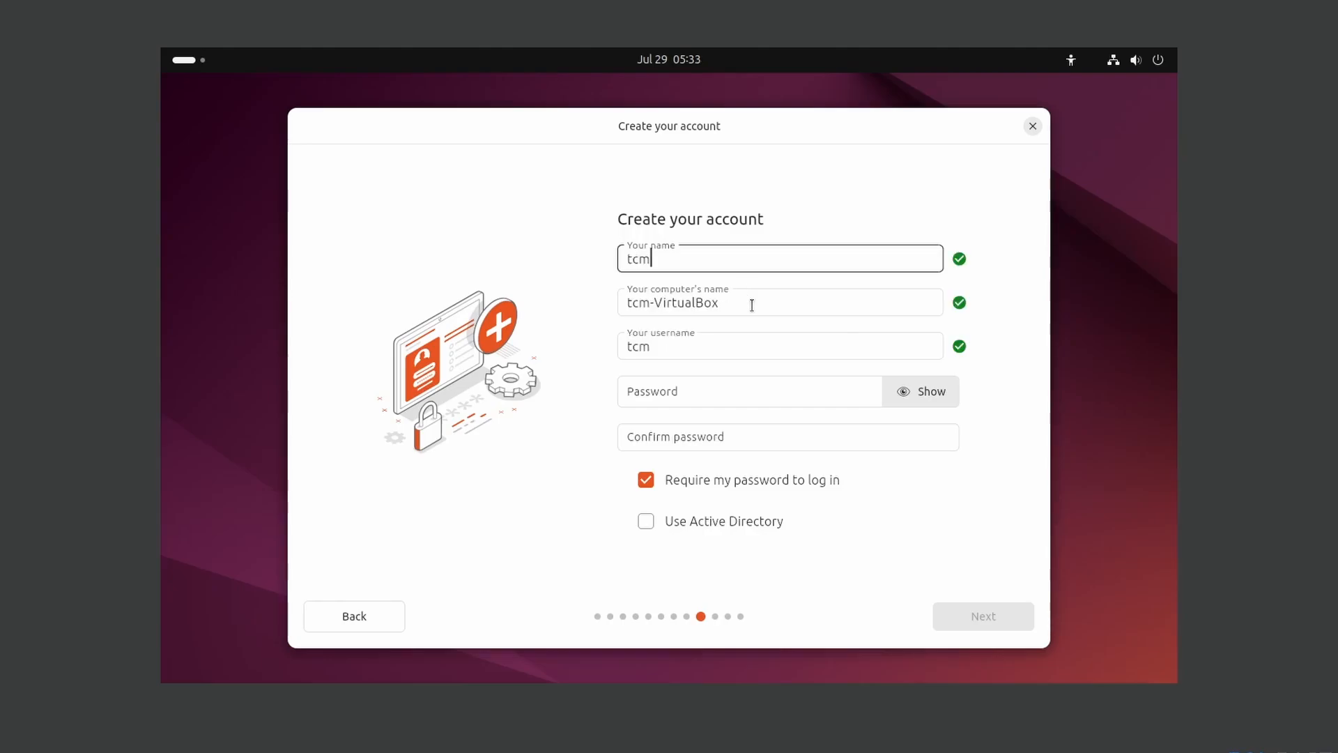
{"action": "key", "text": "Tab"}
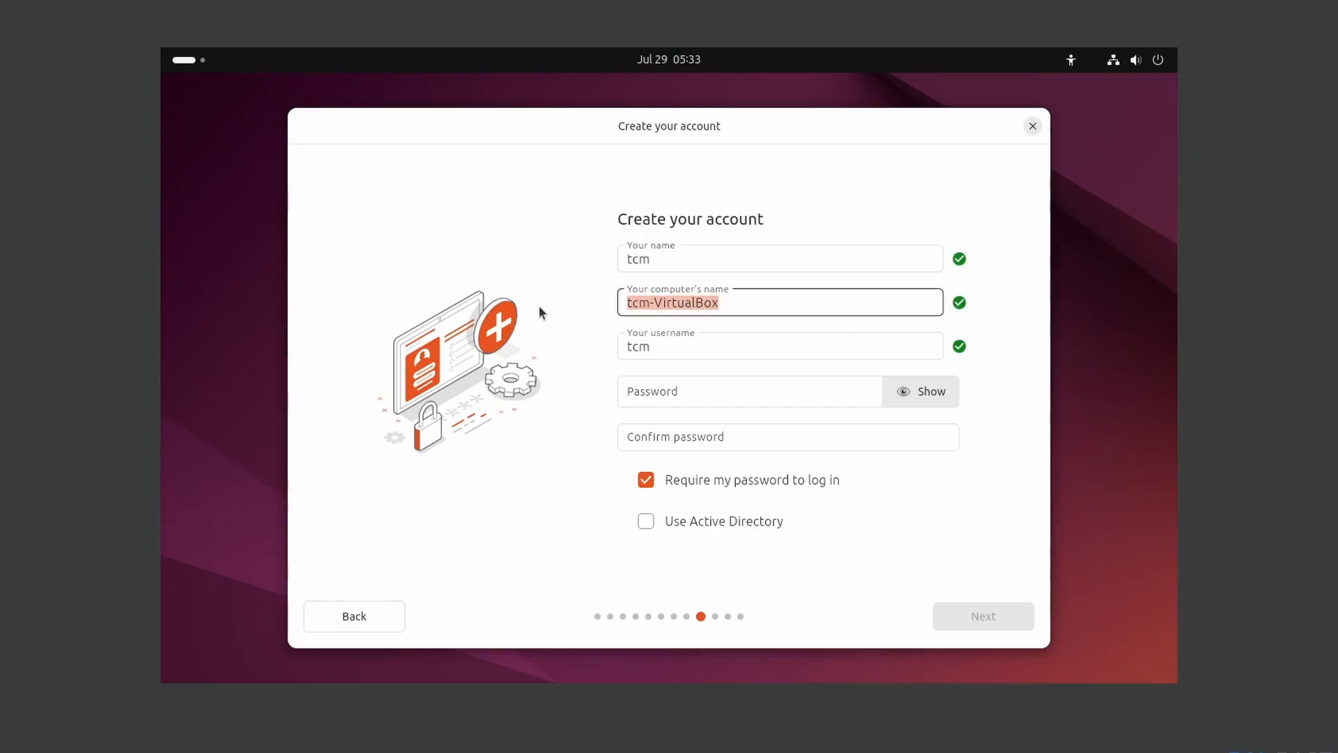
{"action": "key", "text": "BackSpace"}
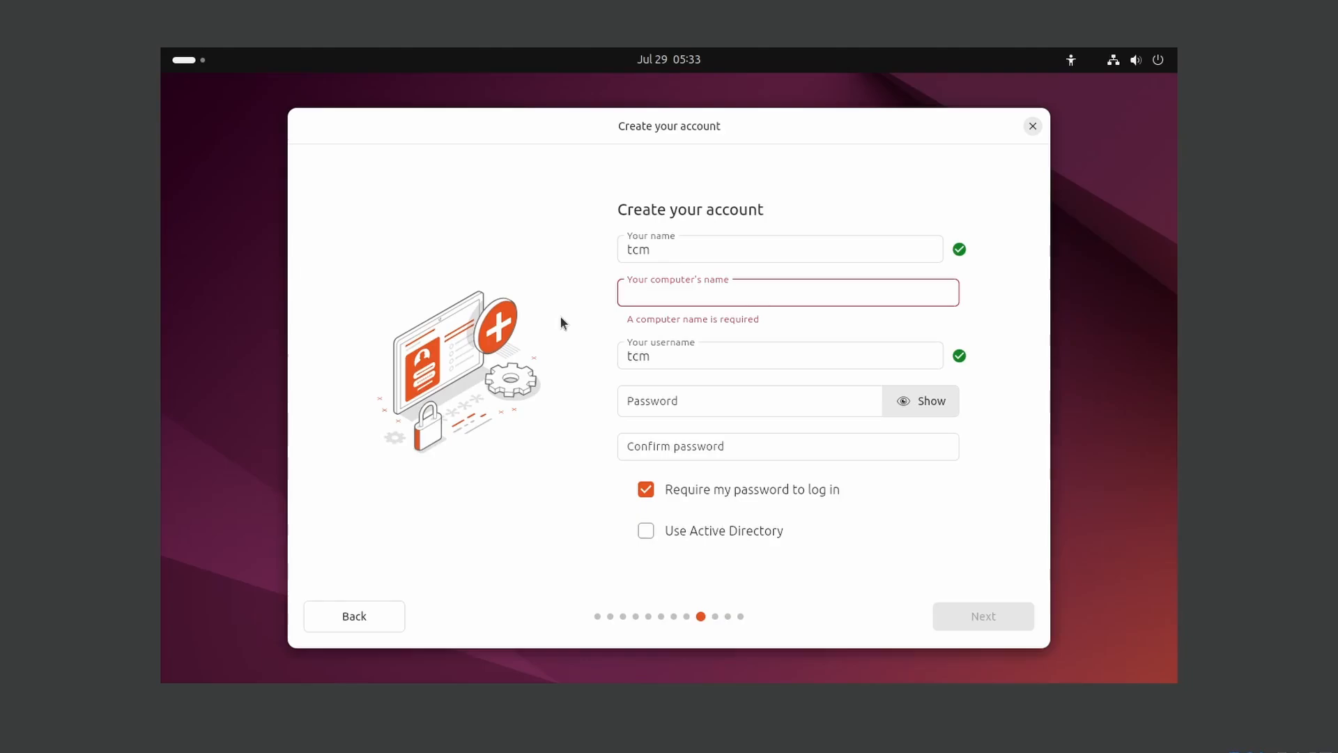
{"action": "type", "text": "SOC101"}
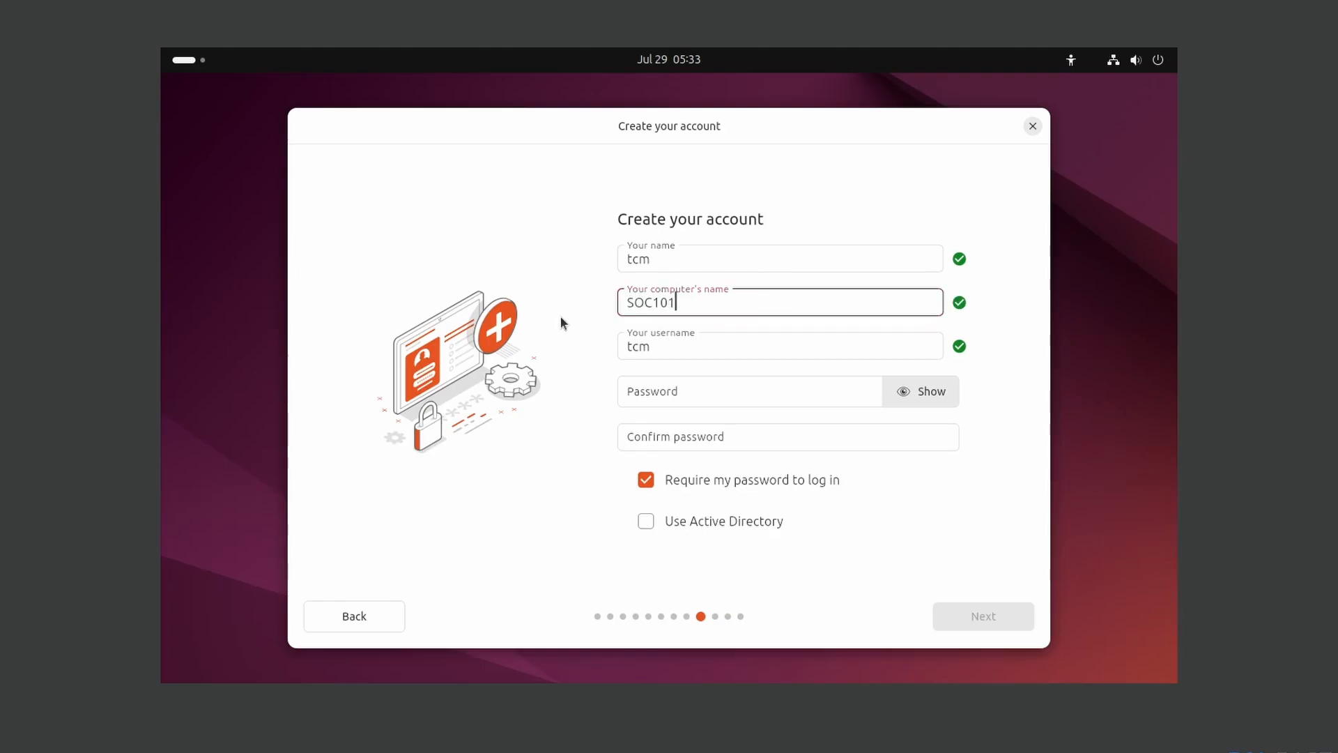
{"action": "key", "text": "Tab"}
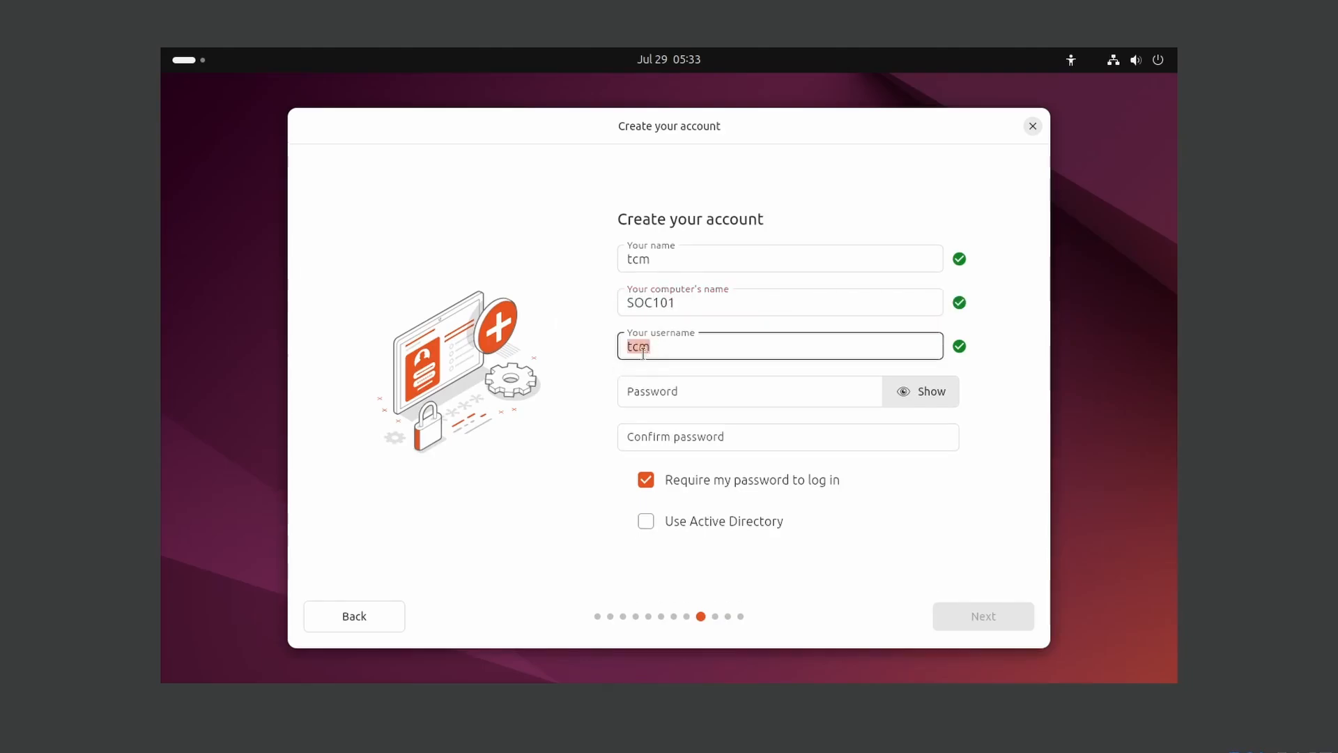
- Enter and confirm the account password
{"action": "left_click", "coordinate": [659, 394]}
{"action": "type", "text": "1234"}
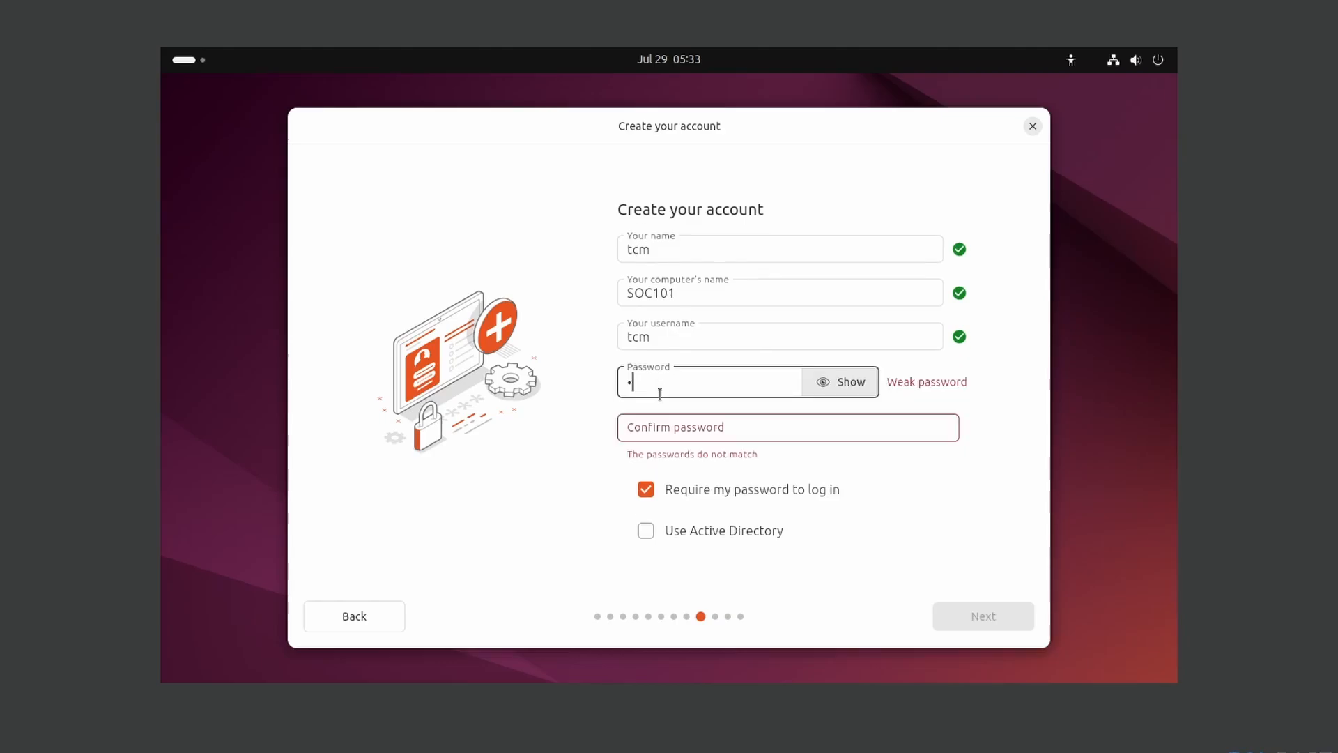
{"action": "type", "text": "5678"}
{"action": "left_click", "coordinate": [683, 422]}
{"action": "type", "text": "12345678"}
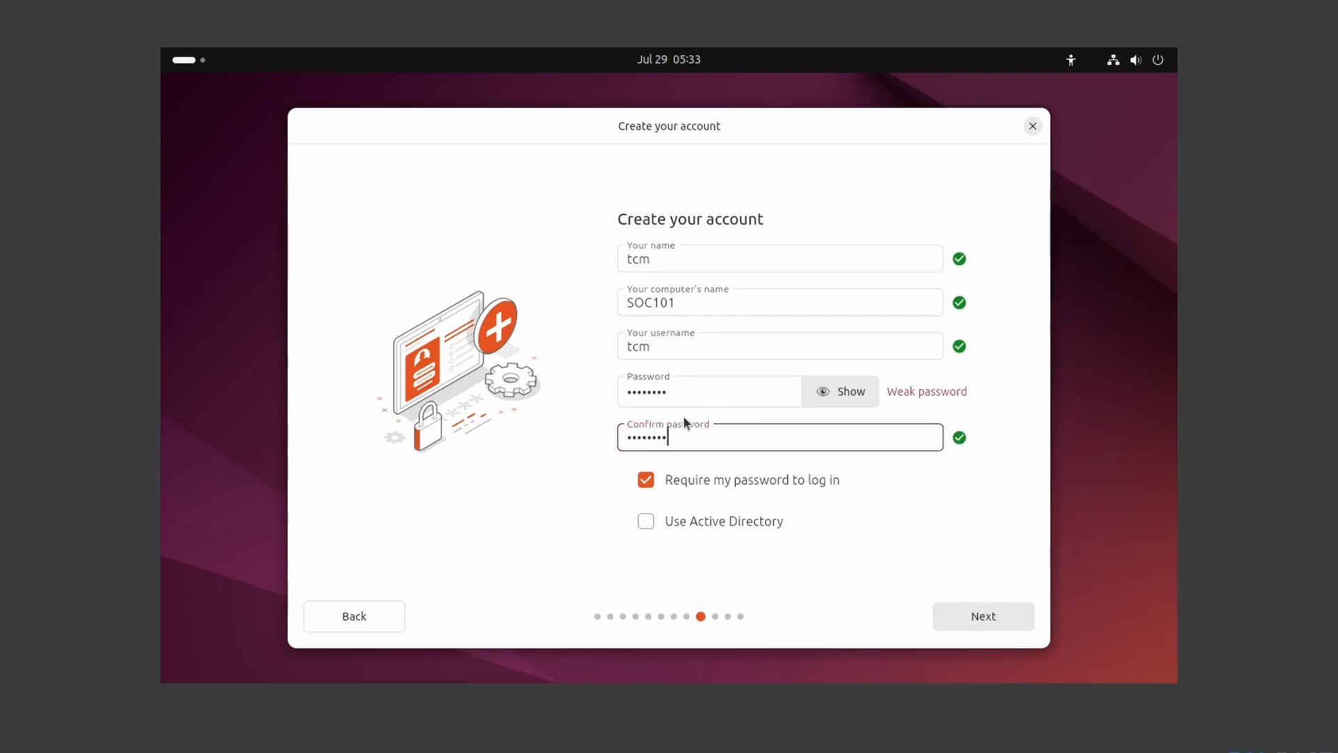
{"action": "left_click", "coordinate": [750, 457]}
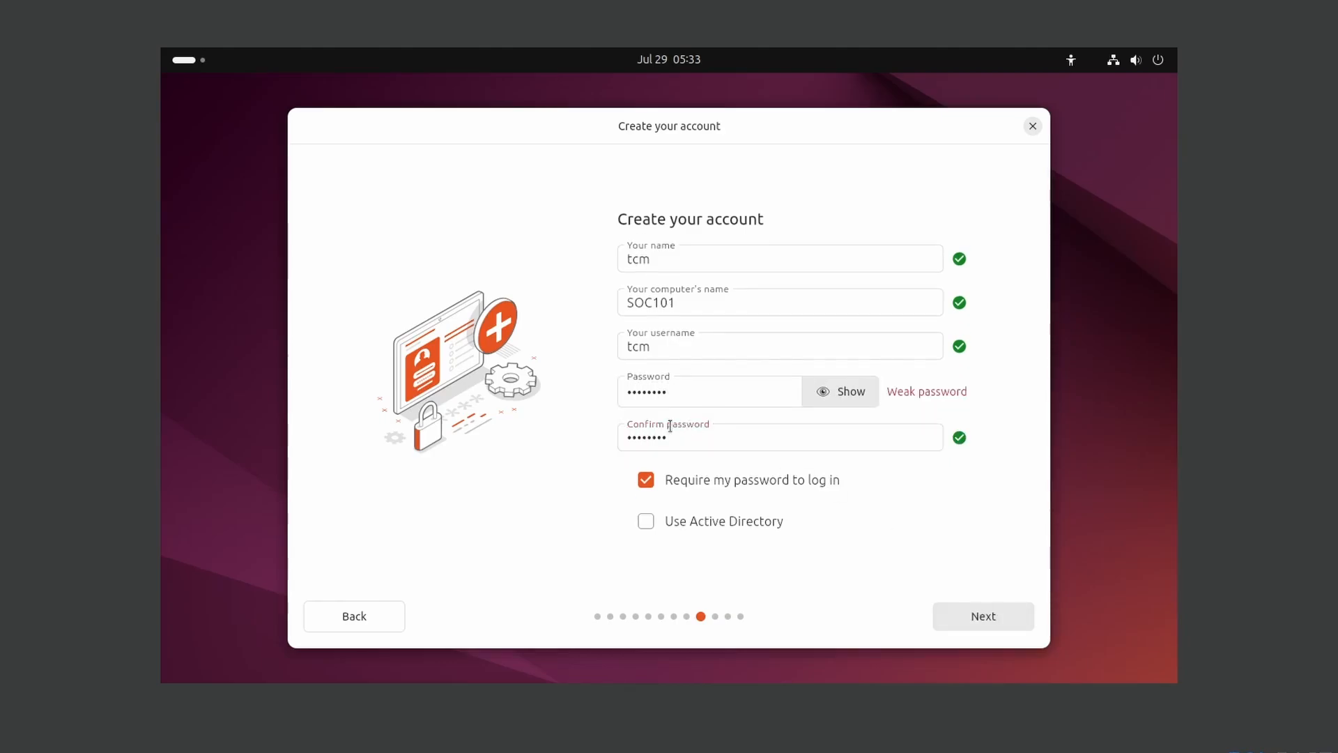
- Change the computer name to SOC101-ubuntu and continue to the timezone step
{"action": "left_click", "coordinate": [705, 302]}
{"action": "type", "text": "-"}
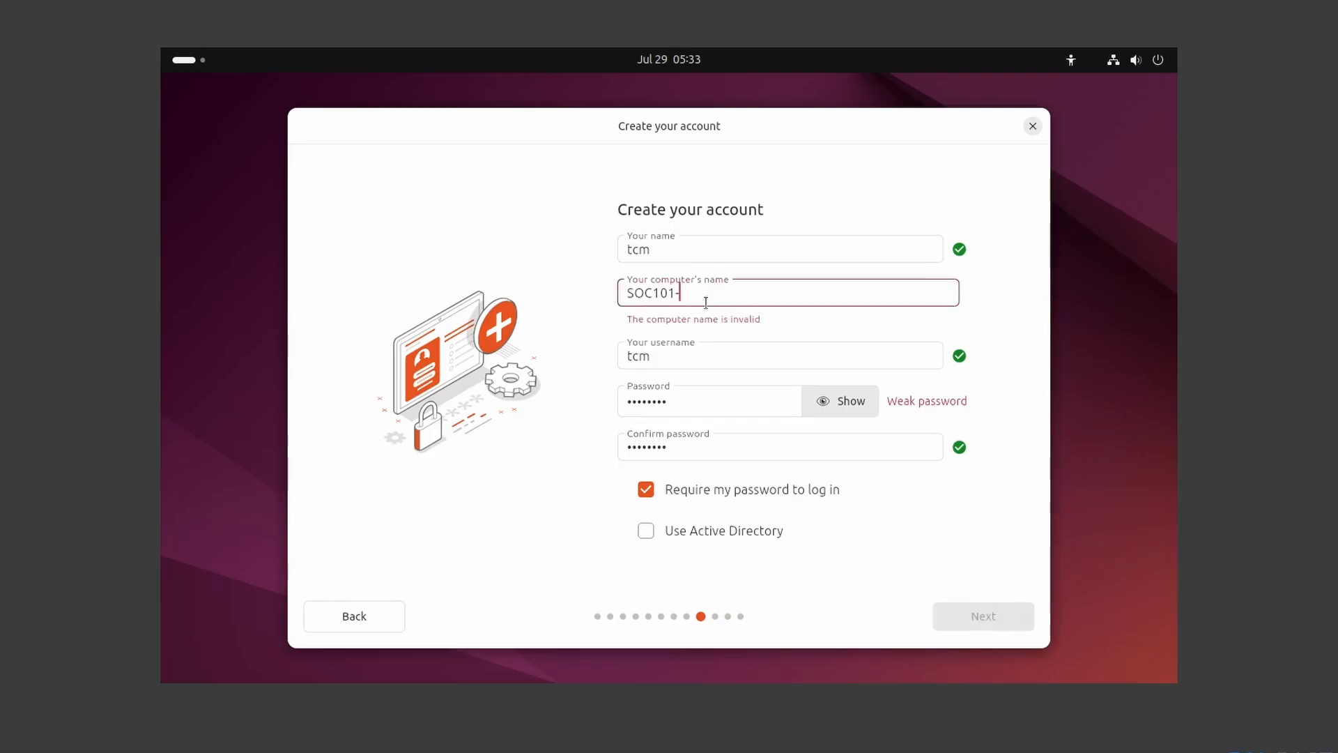
{"action": "type", "text": "ubuntu"}
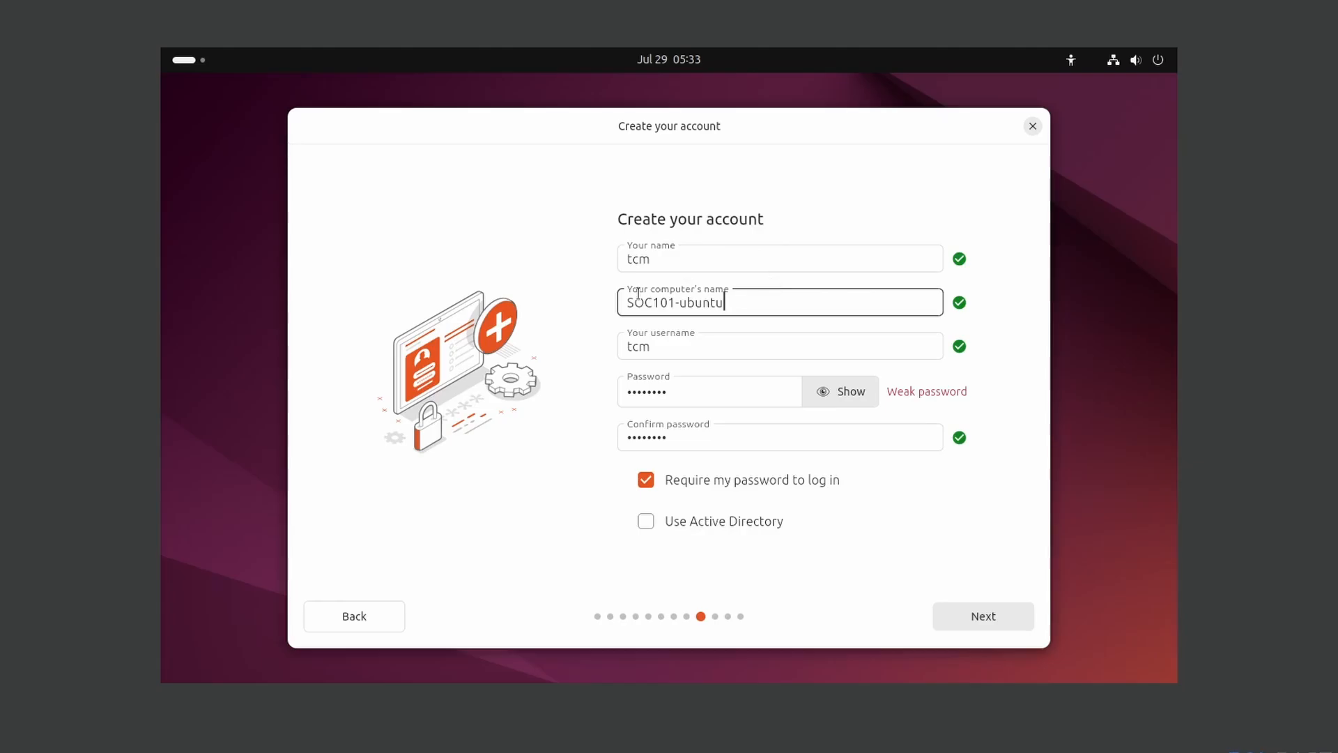
{"action": "left_click_drag", "start_coordinate": [743, 303], "coordinate": [624, 304]}
{"action": "left_click", "coordinate": [571, 311]}
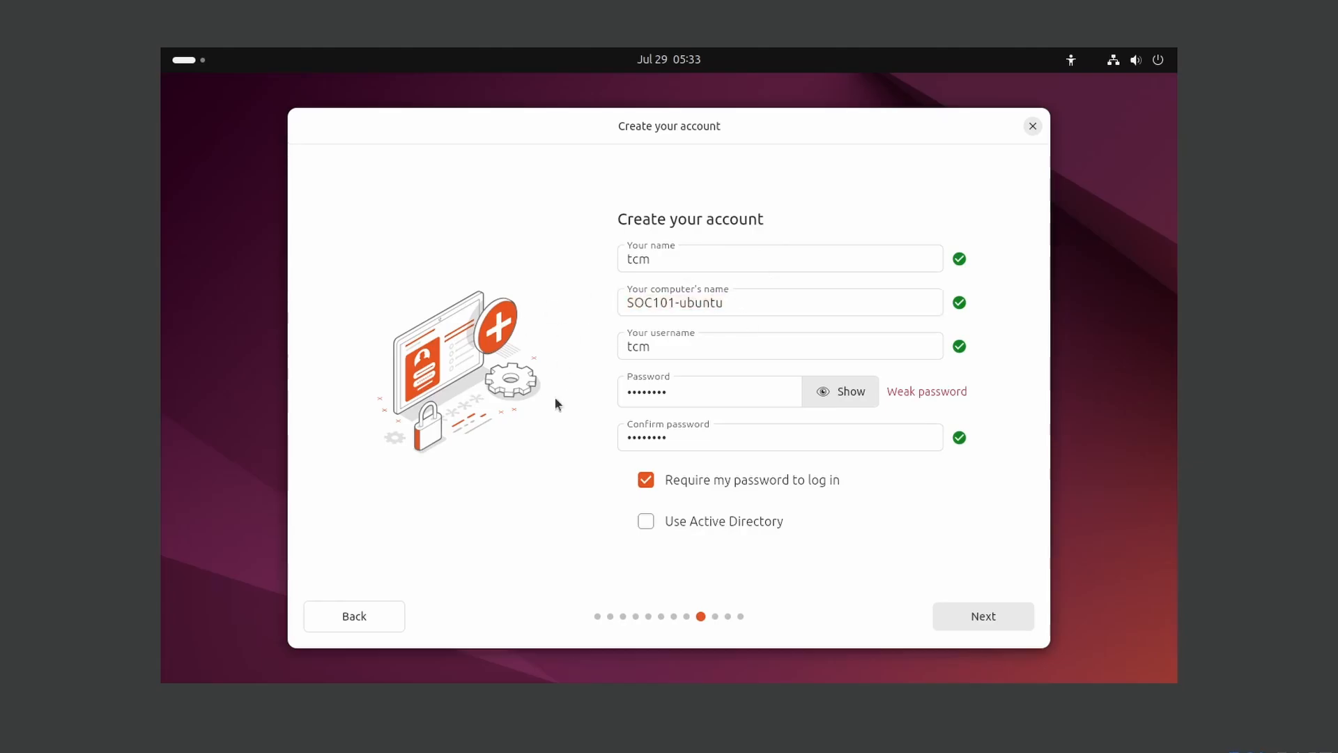
{"action": "left_click", "coordinate": [987, 620]}
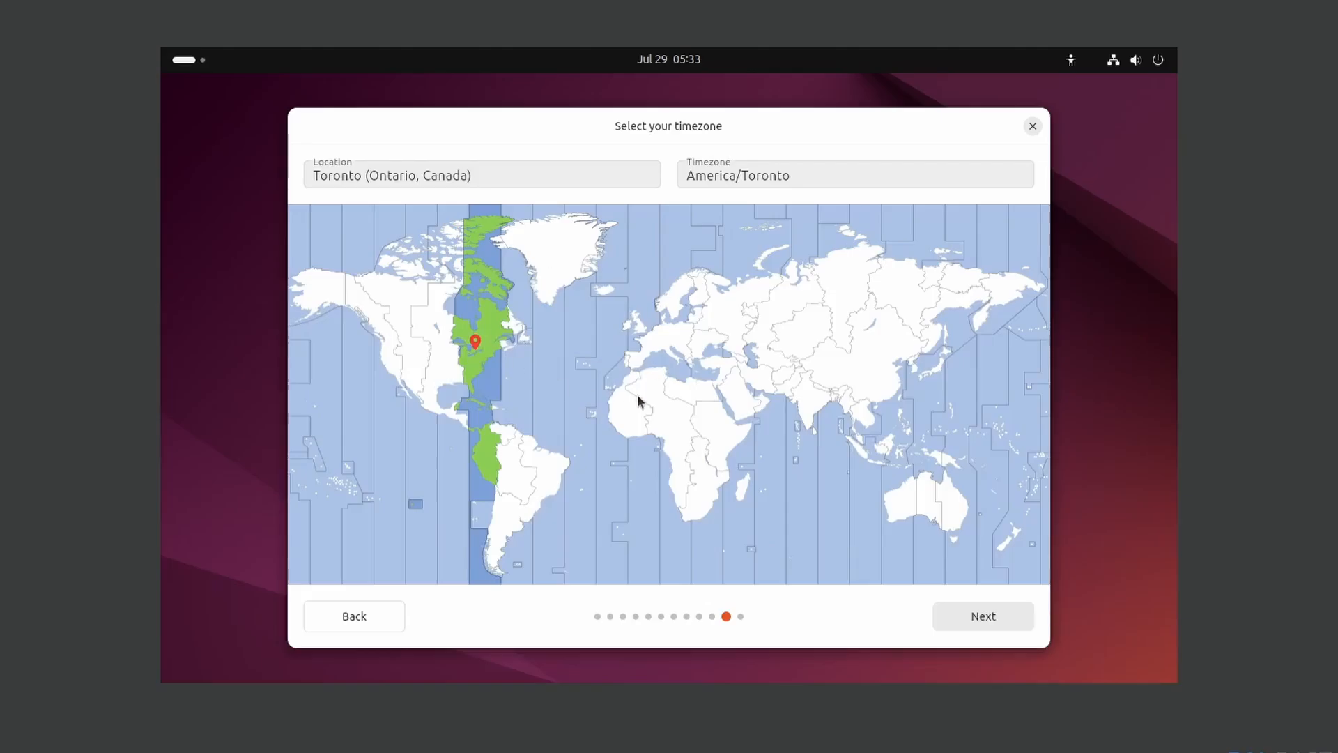
- Keep the Toronto timezone and start installing Ubuntu 24.04 LTS with the reviewed choices
{"action": "left_click", "coordinate": [998, 621]}
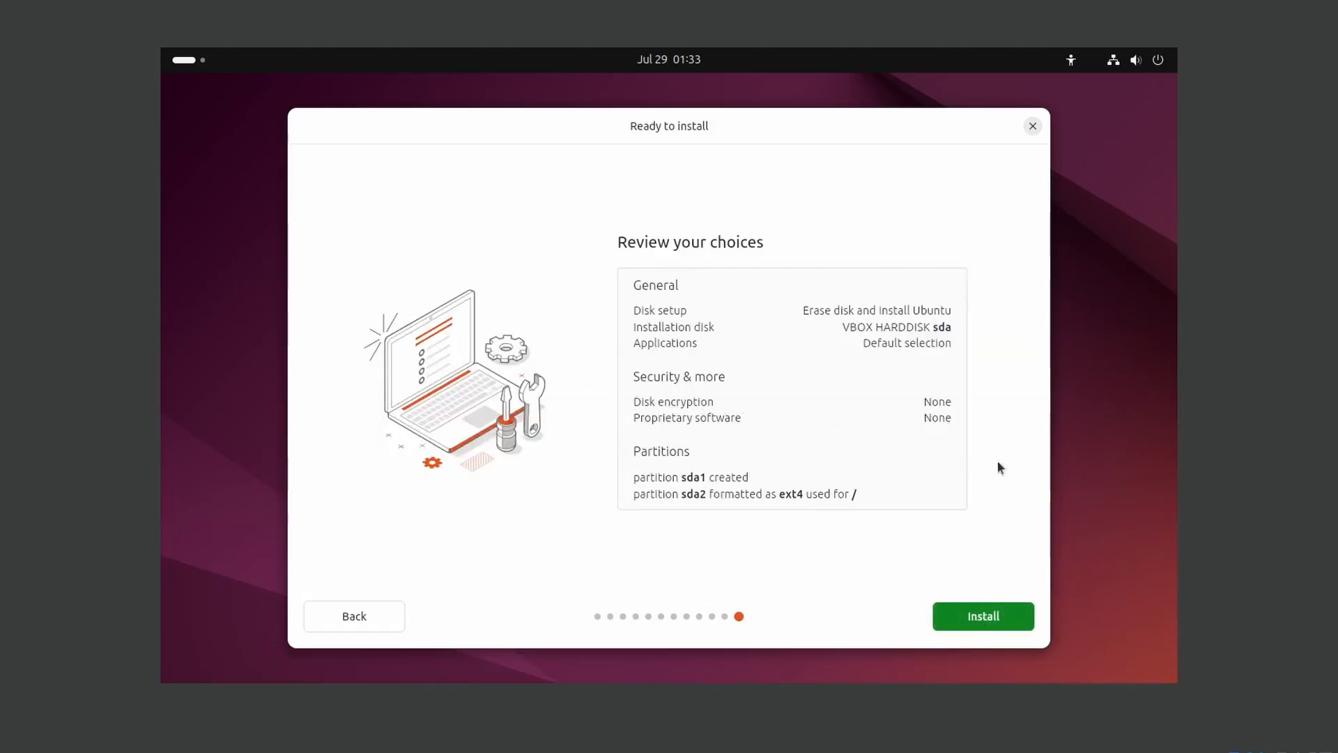
{"action": "left_click", "coordinate": [993, 626]}
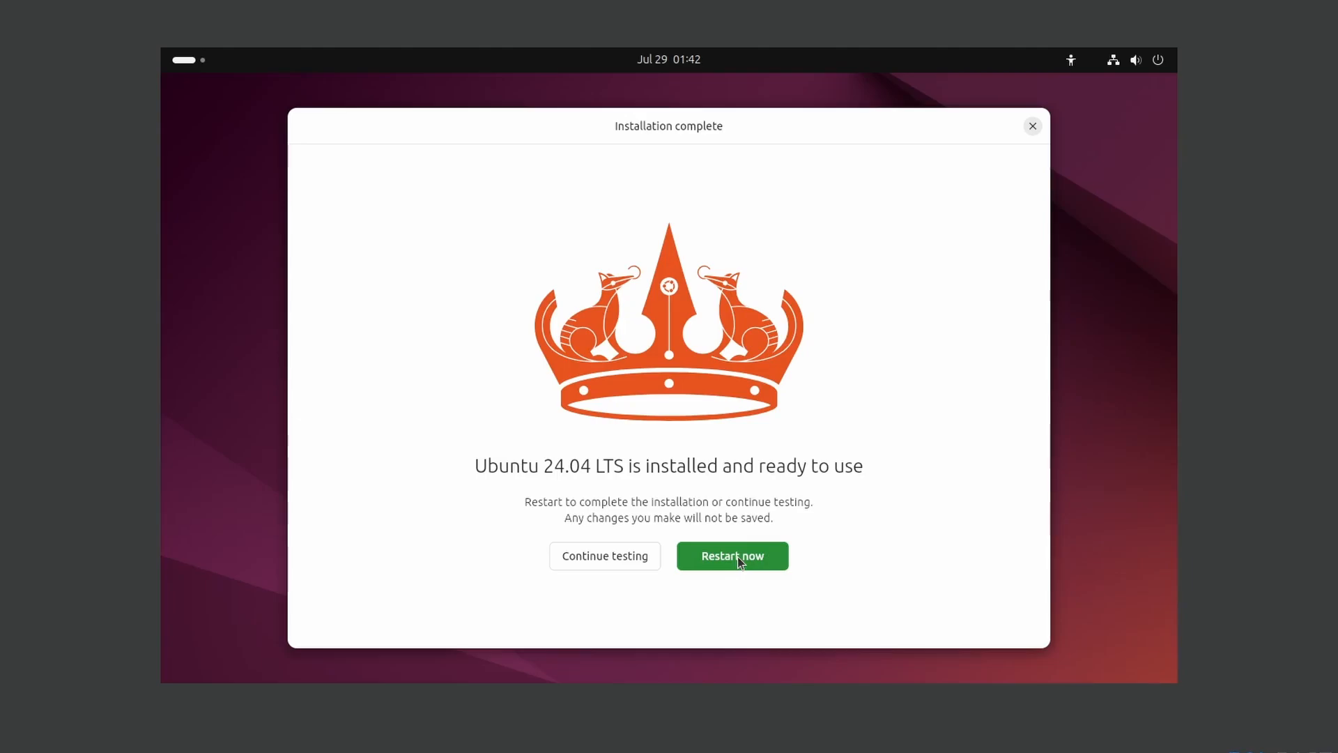
- Restart the VM after installation and continue past the remove-installation-medium prompt
{"action": "left_click", "coordinate": [737, 556]}
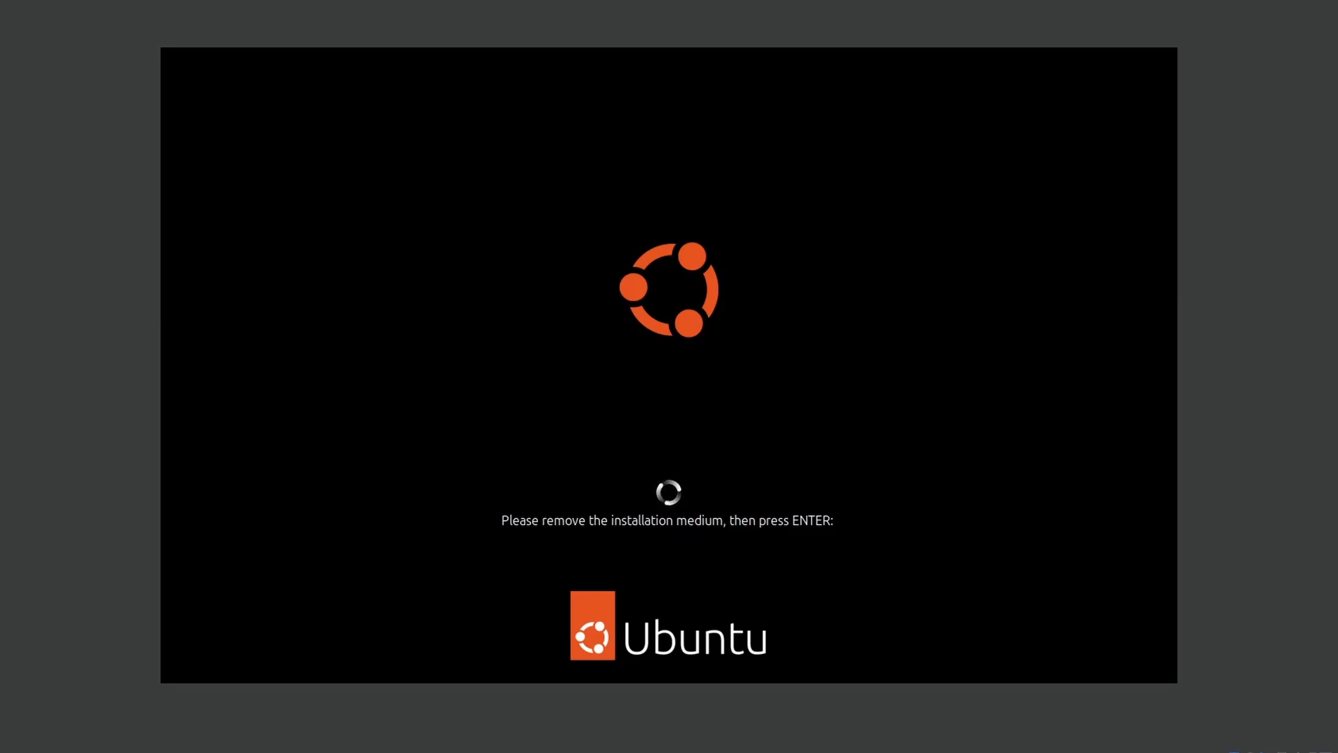
{"action": "key", "text": "Return"}
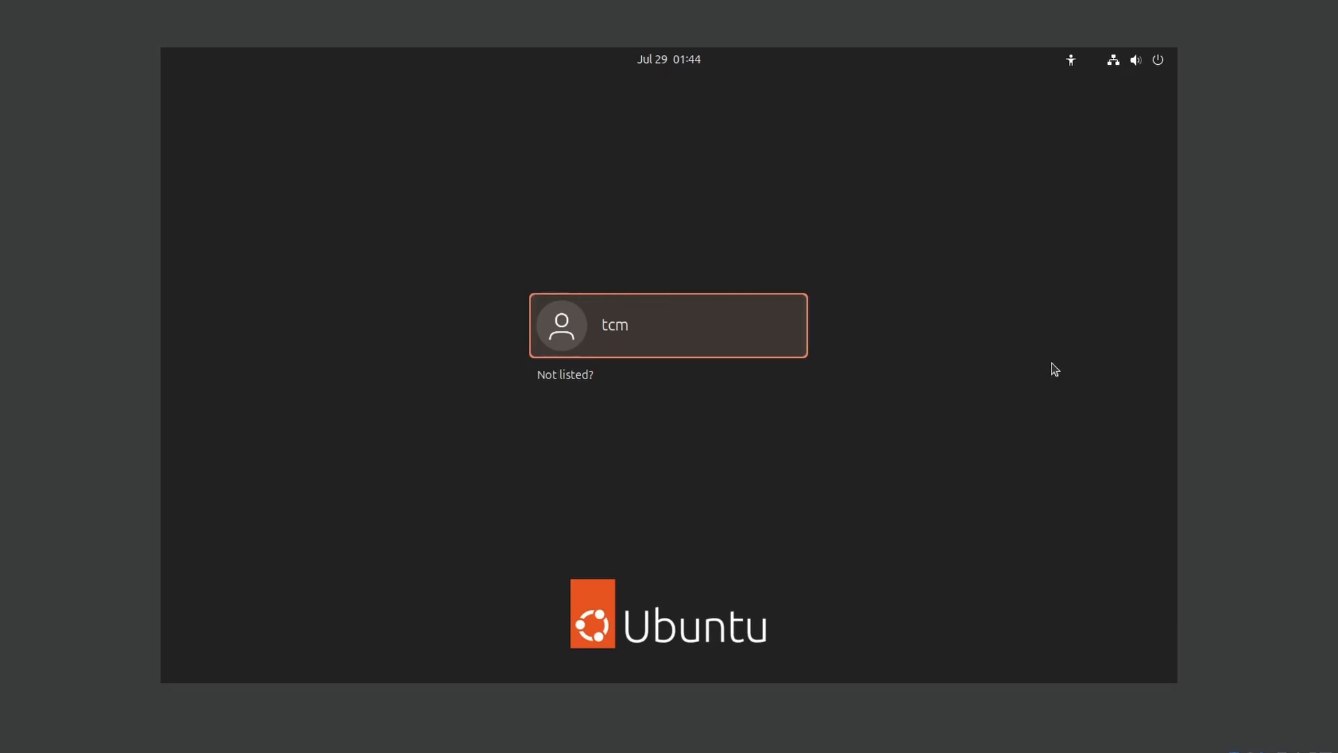
- Select the tcm account and sign in with its password
{"action": "left_click", "coordinate": [645, 332]}
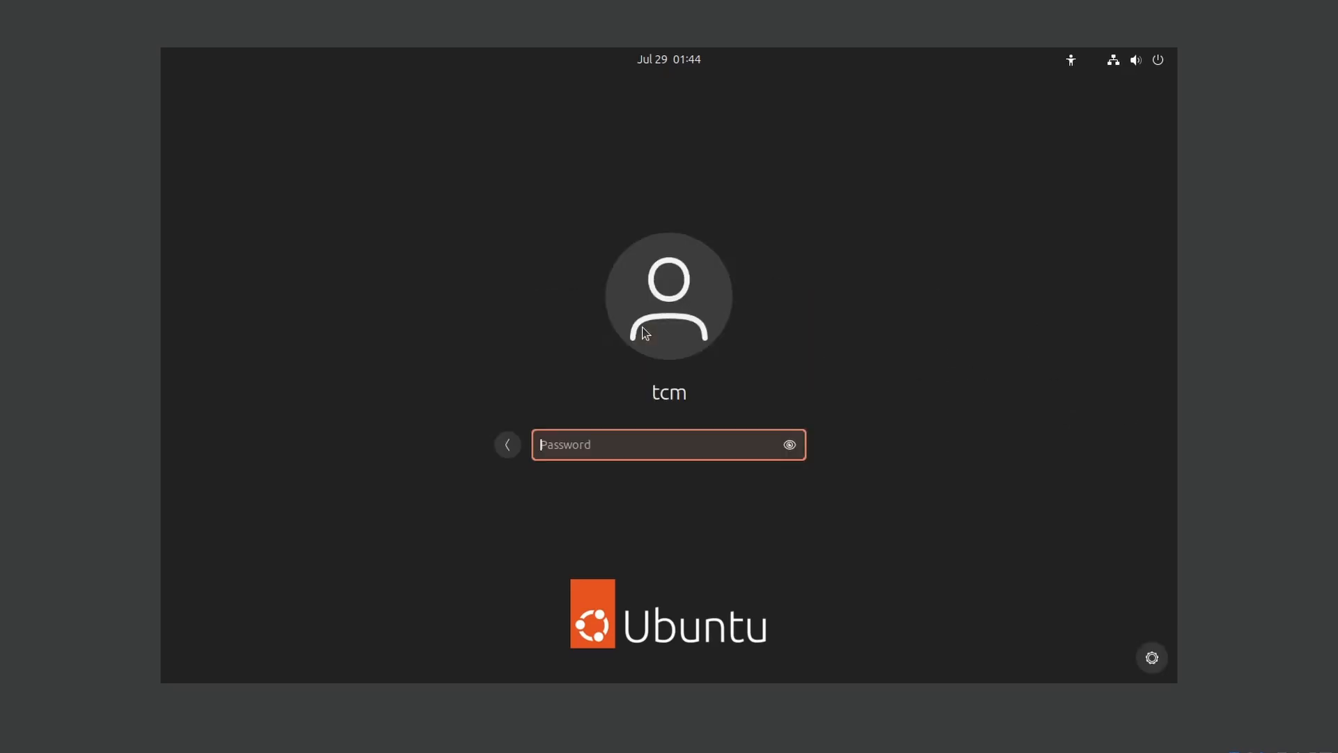
{"action": "type", "text": "●●●●●●●●"}
{"action": "key", "text": "Return"}
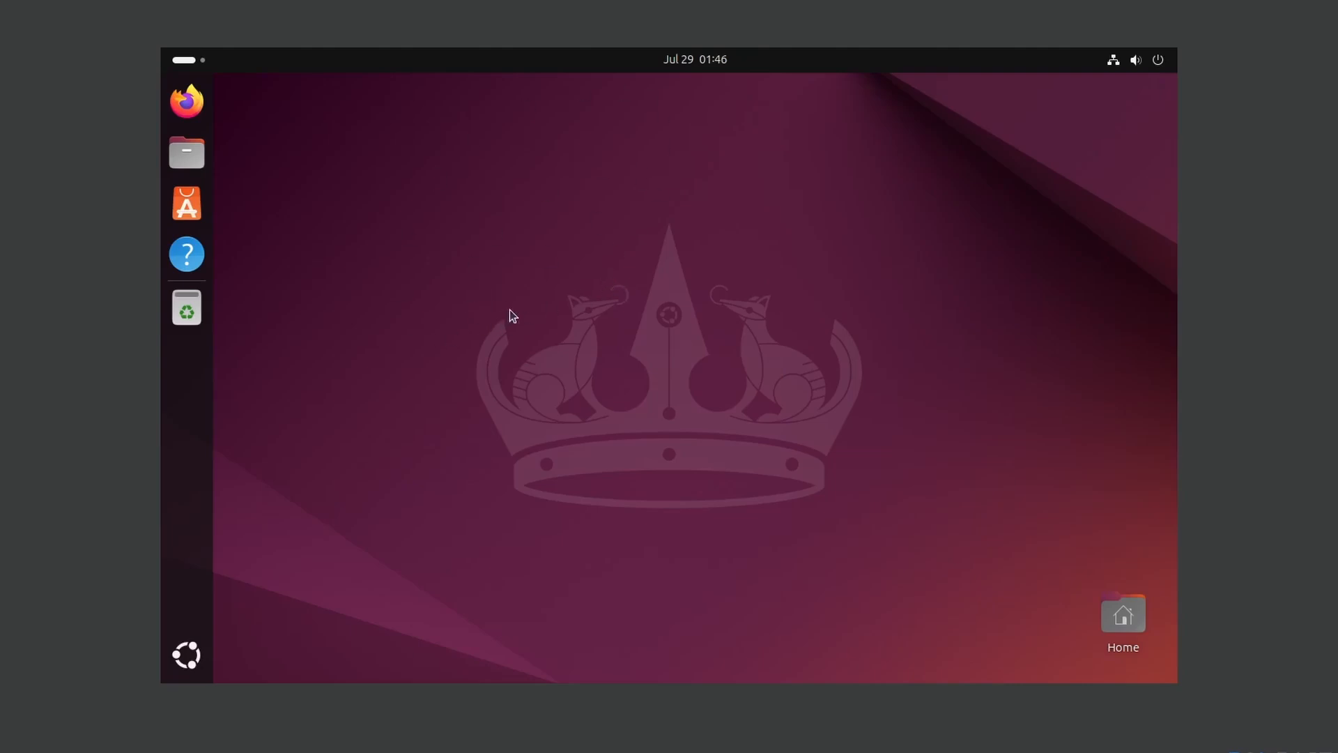
- Open a terminal in the Desktop folder from the desktop's right-click menu
{"action": "right_click", "coordinate": [428, 298]}
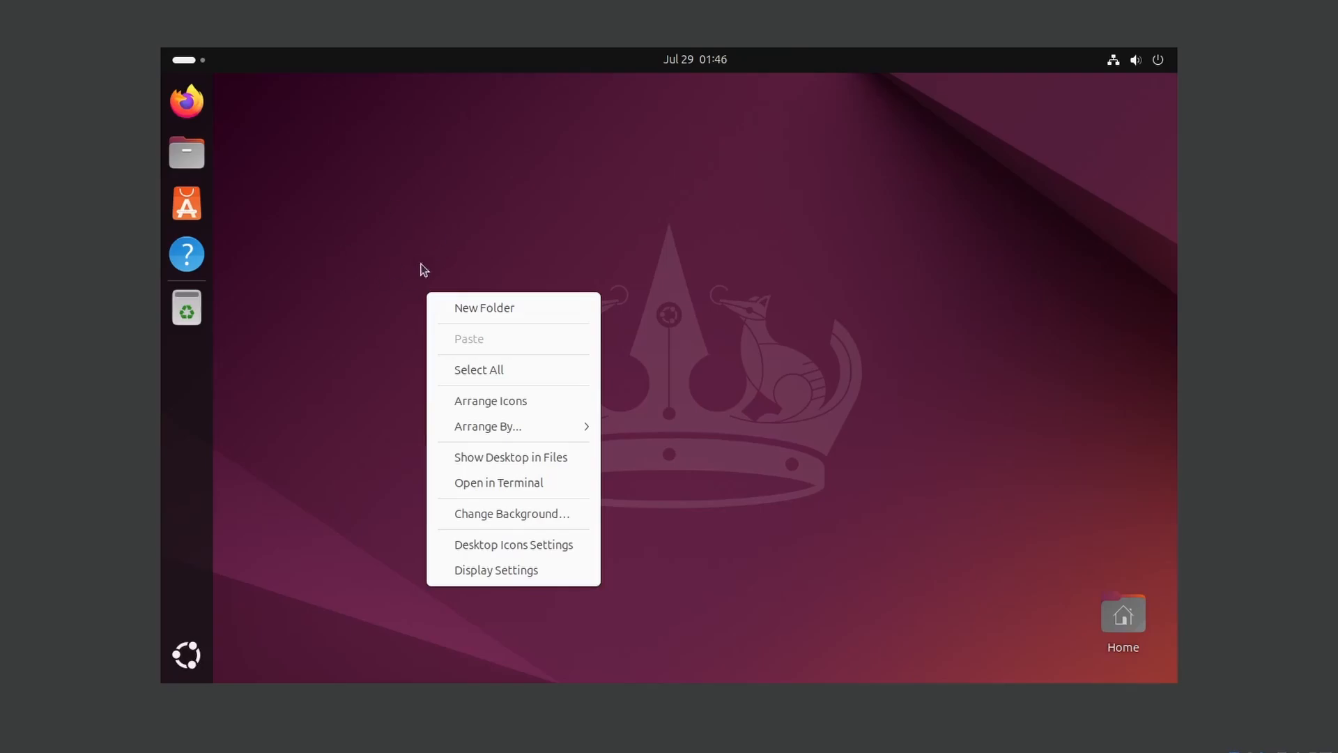
{"action": "left_click", "coordinate": [492, 491]}
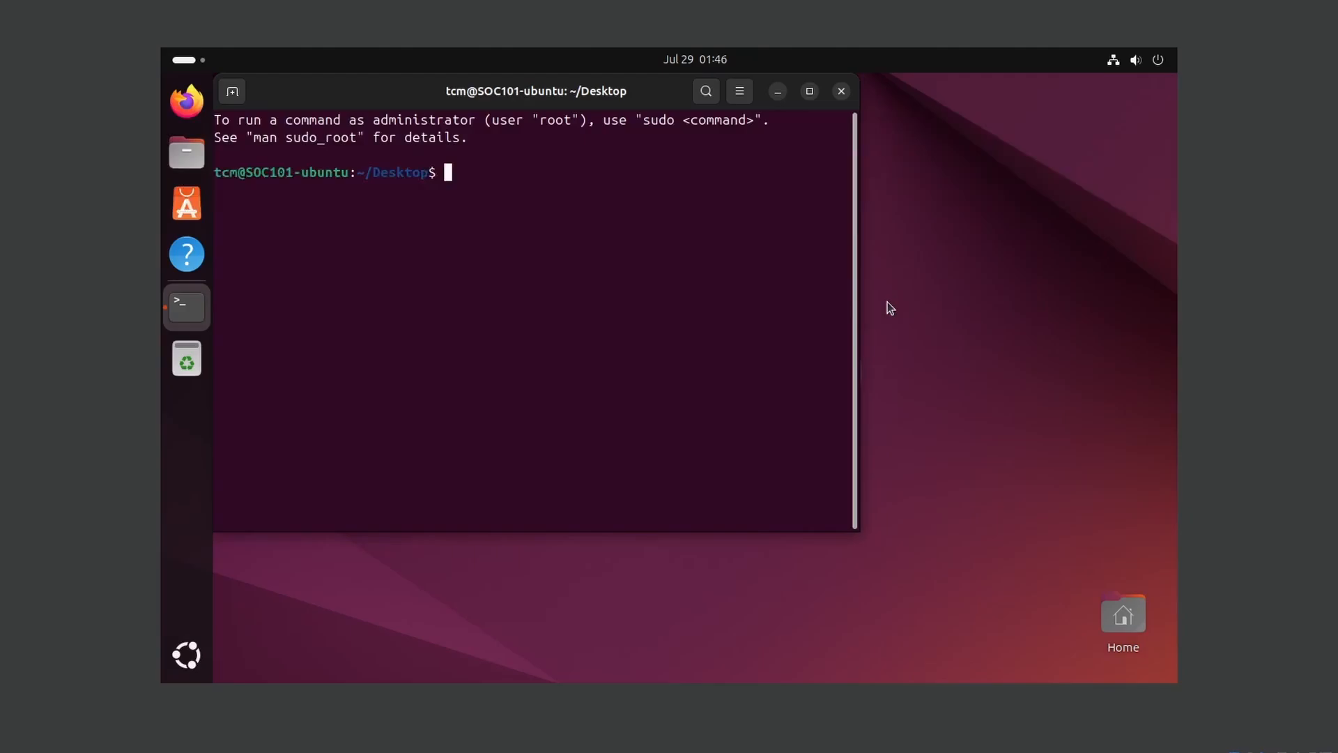
- Maximise the terminal window, enlarge its text, and clear the screen
{"action": "double_click", "coordinate": [568, 92]}
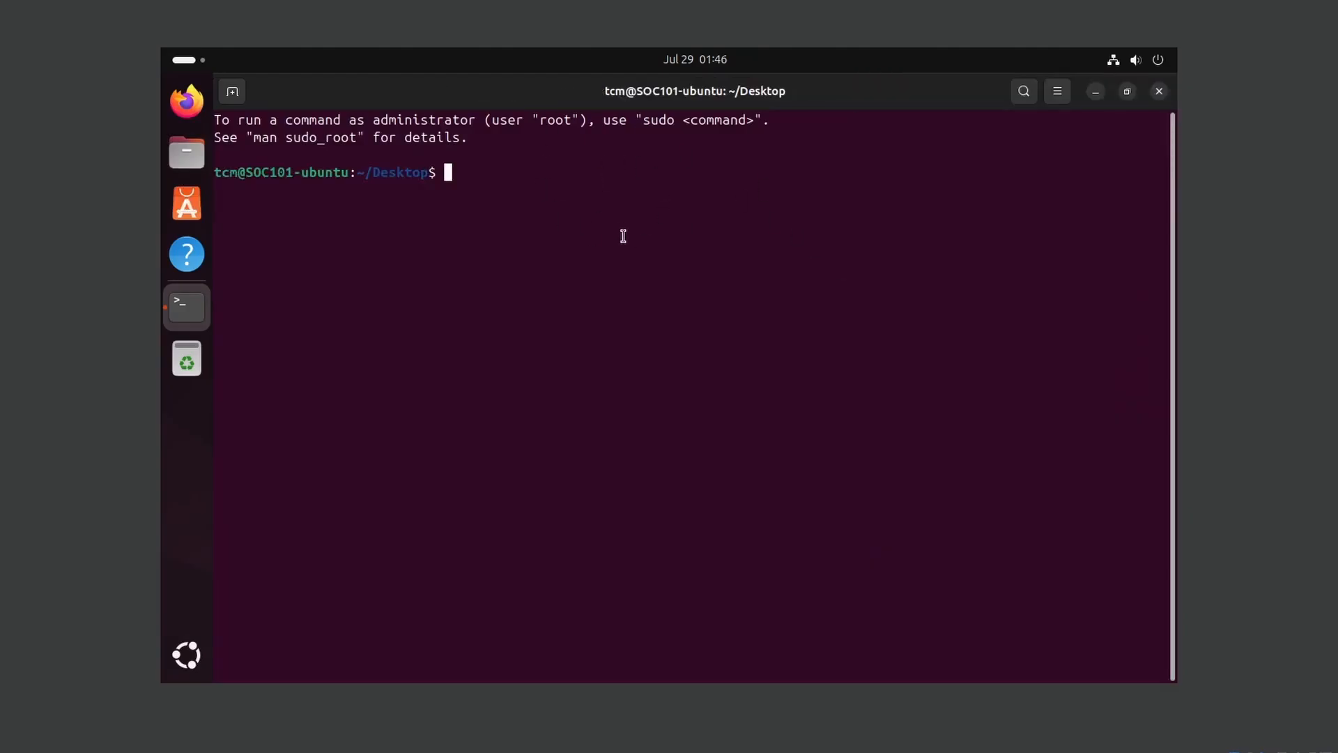
{"action": "key", "text": "ctrl+plus"}
{"action": "key", "text": "ctrl+plus"}
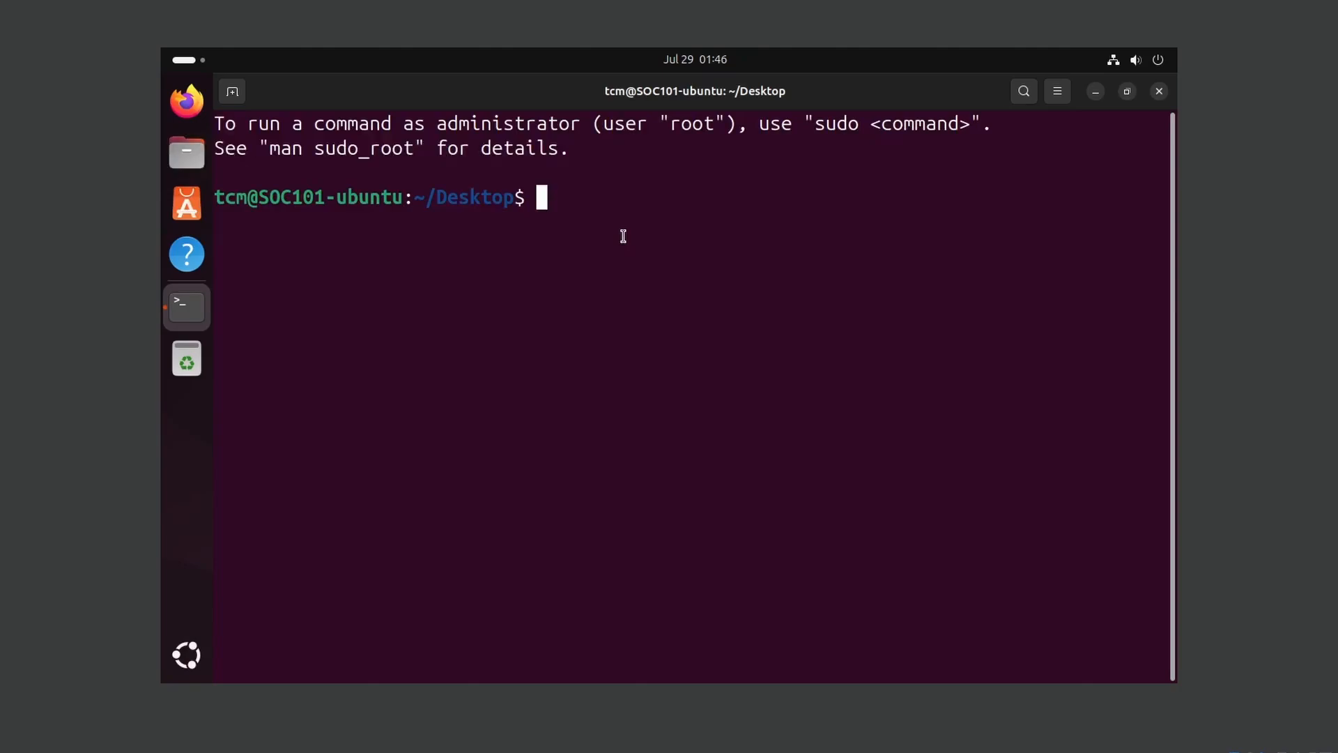
{"action": "type", "text": "clear"}
{"action": "key", "text": "Return"}
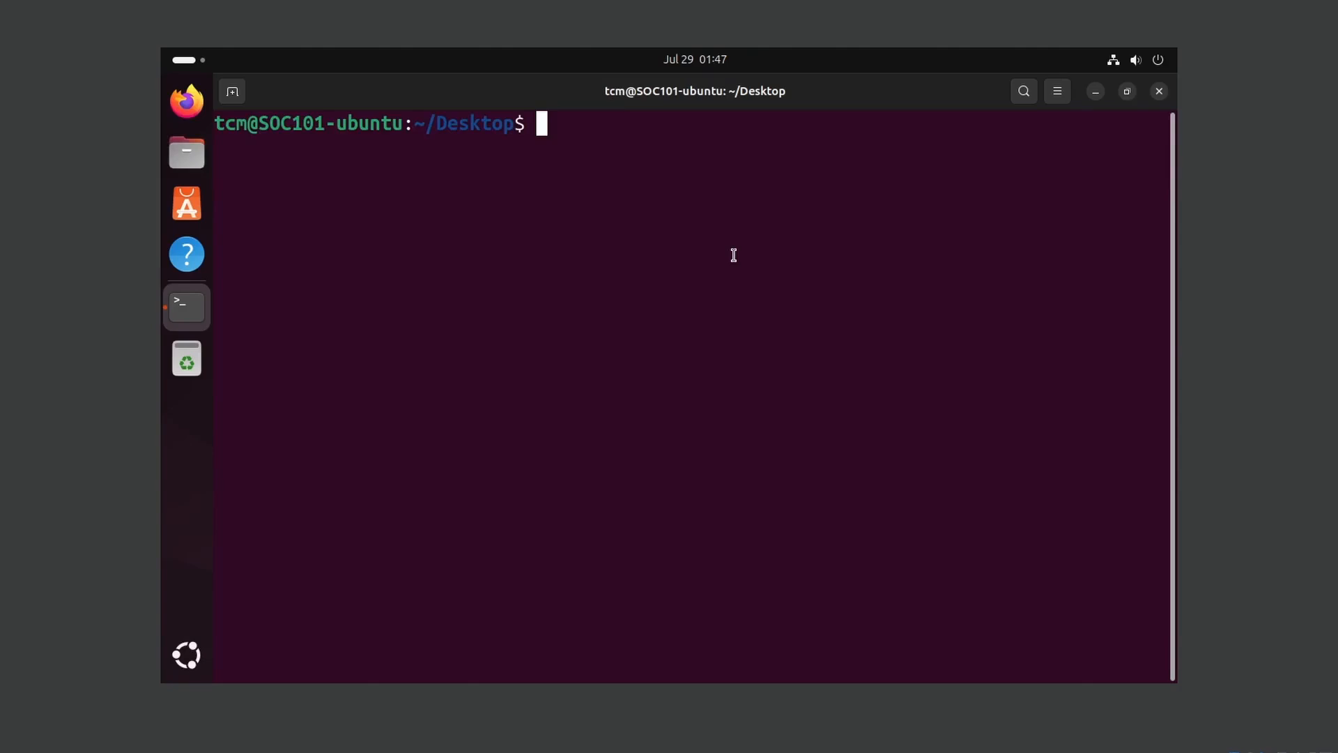
- Run sudo apt update, entering the administrator password
{"action": "type", "text": "sudo apt update"}
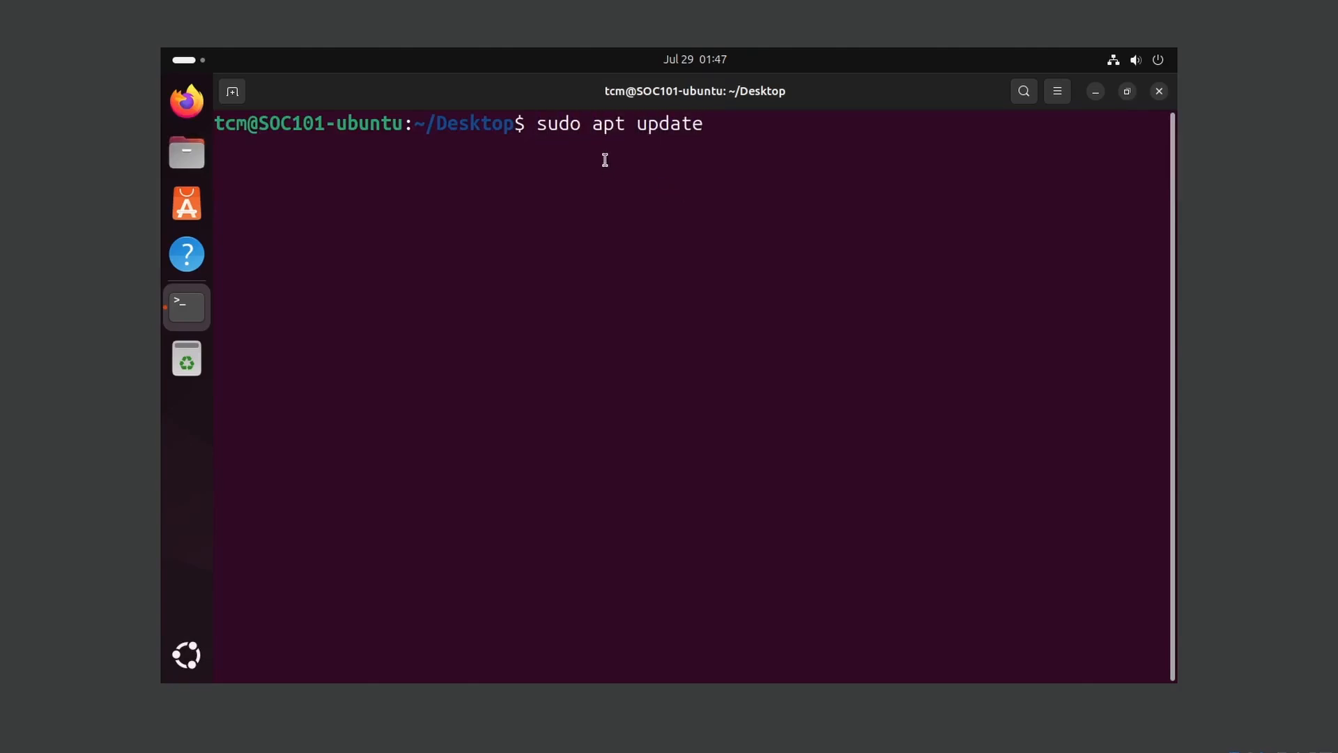
{"action": "left_click_drag", "start_coordinate": [706, 124], "coordinate": [634, 123]}
{"action": "left_click", "coordinate": [741, 142]}
{"action": "key", "text": "Return"}
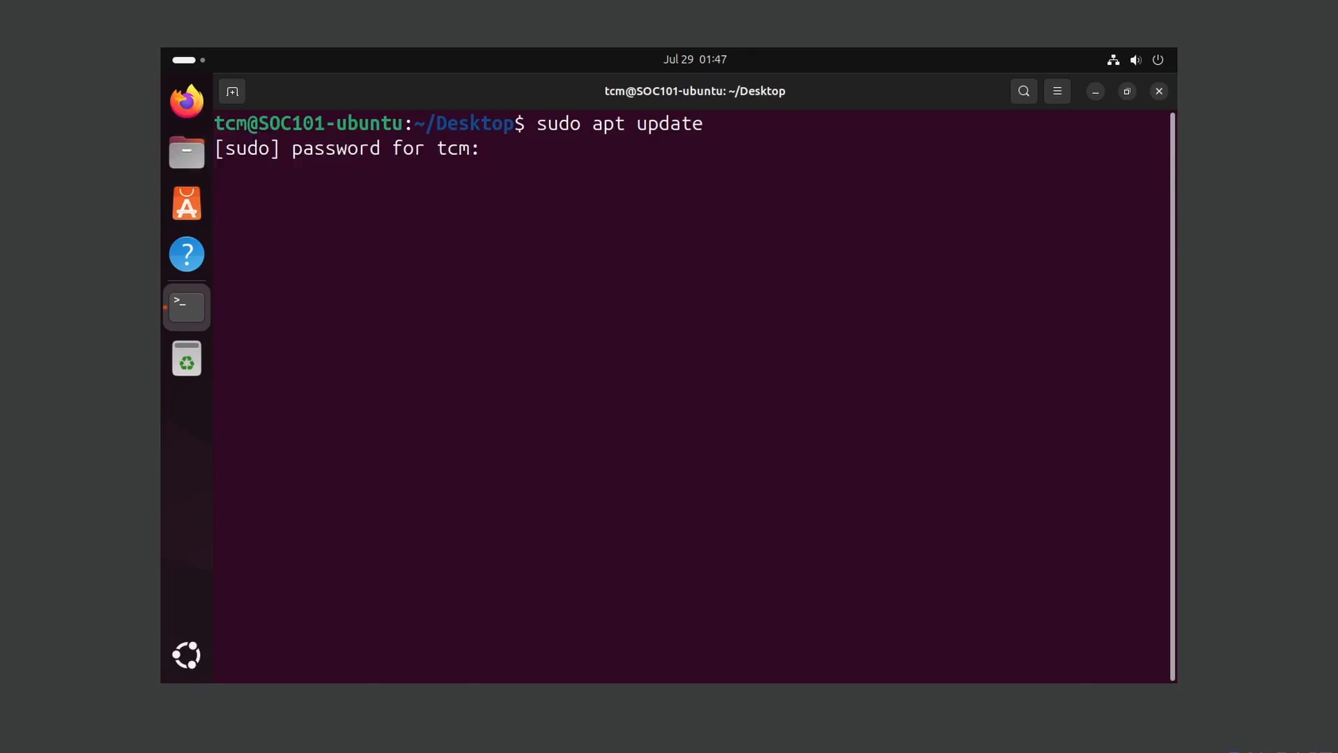
{"action": "left_click_drag", "start_coordinate": [537, 123], "coordinate": [584, 126]}
{"action": "left_click", "coordinate": [609, 197]}
{"action": "key", "text": "Return"}
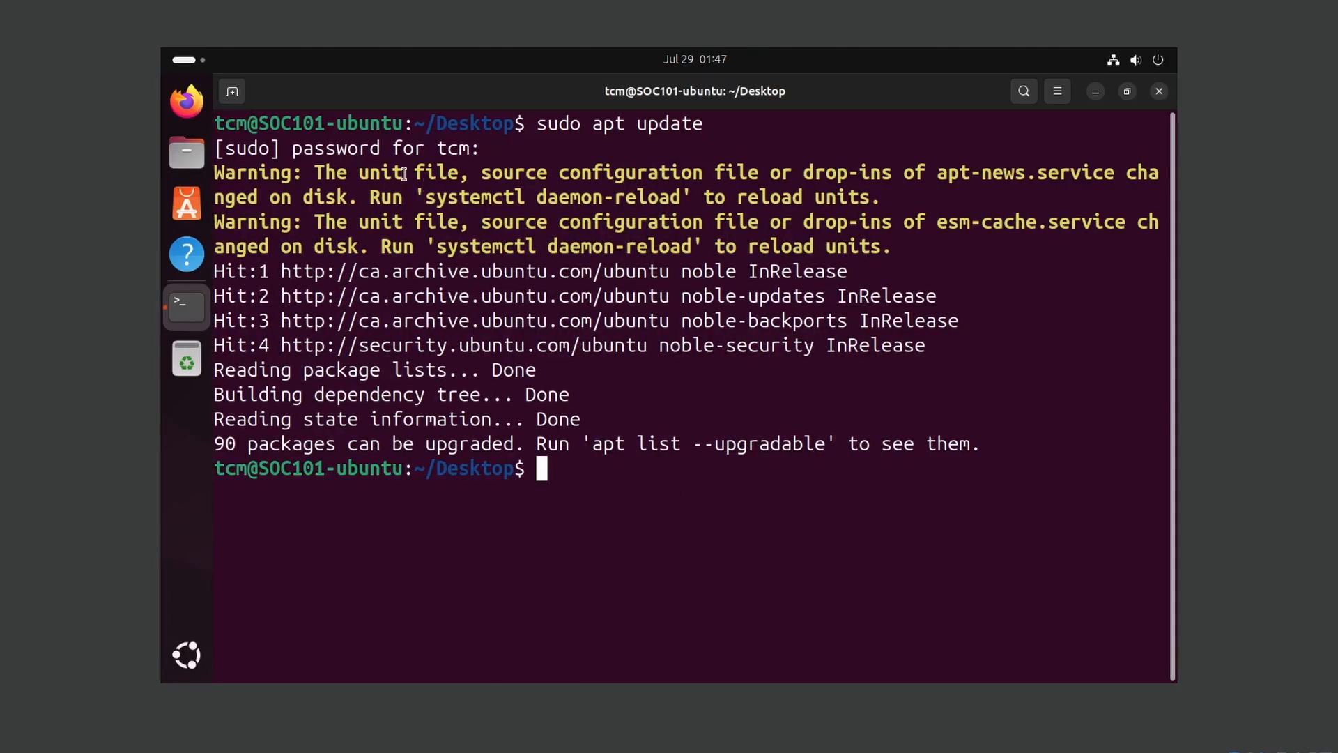
- Highlight the output warnings suggesting systemctl daemon-reload
{"action": "left_click_drag", "start_coordinate": [313, 172], "coordinate": [514, 173]}
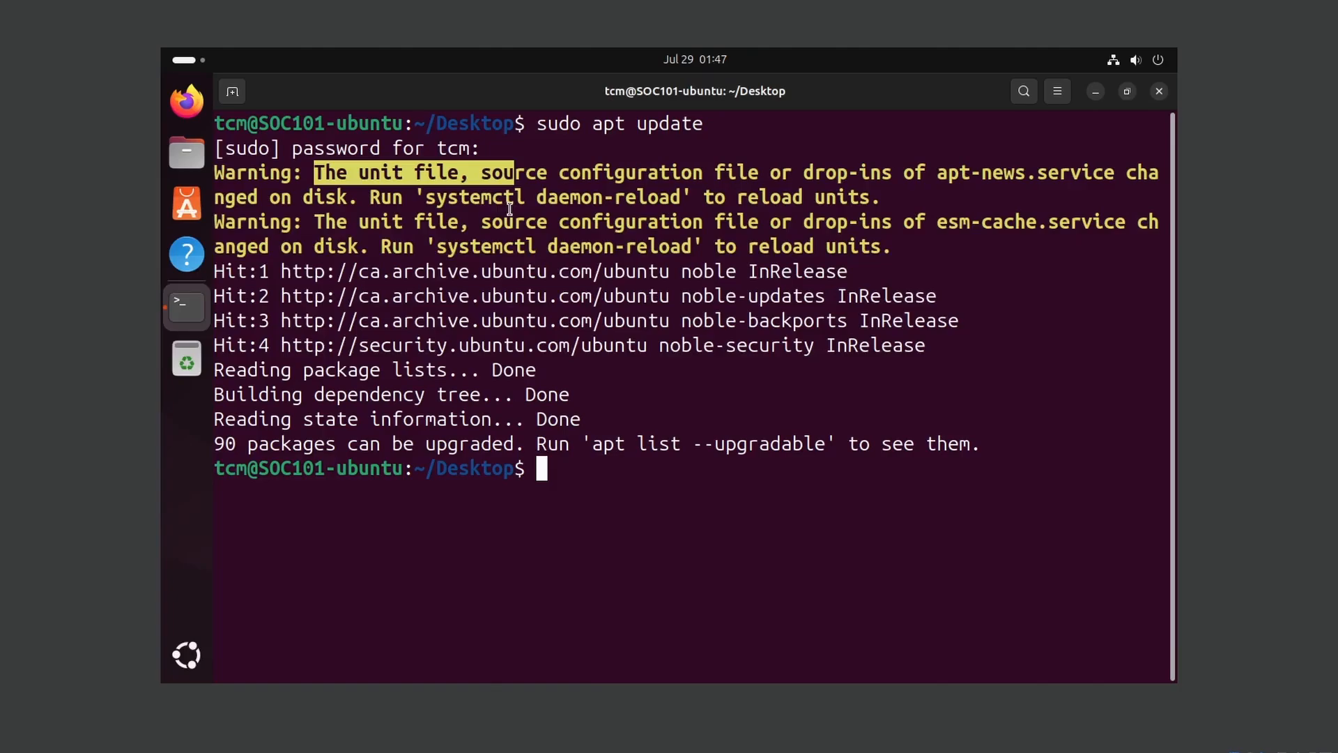
{"action": "left_click", "coordinate": [509, 209]}
{"action": "left_click_drag", "start_coordinate": [425, 197], "coordinate": [681, 198]}
{"action": "left_click", "coordinate": [718, 465]}
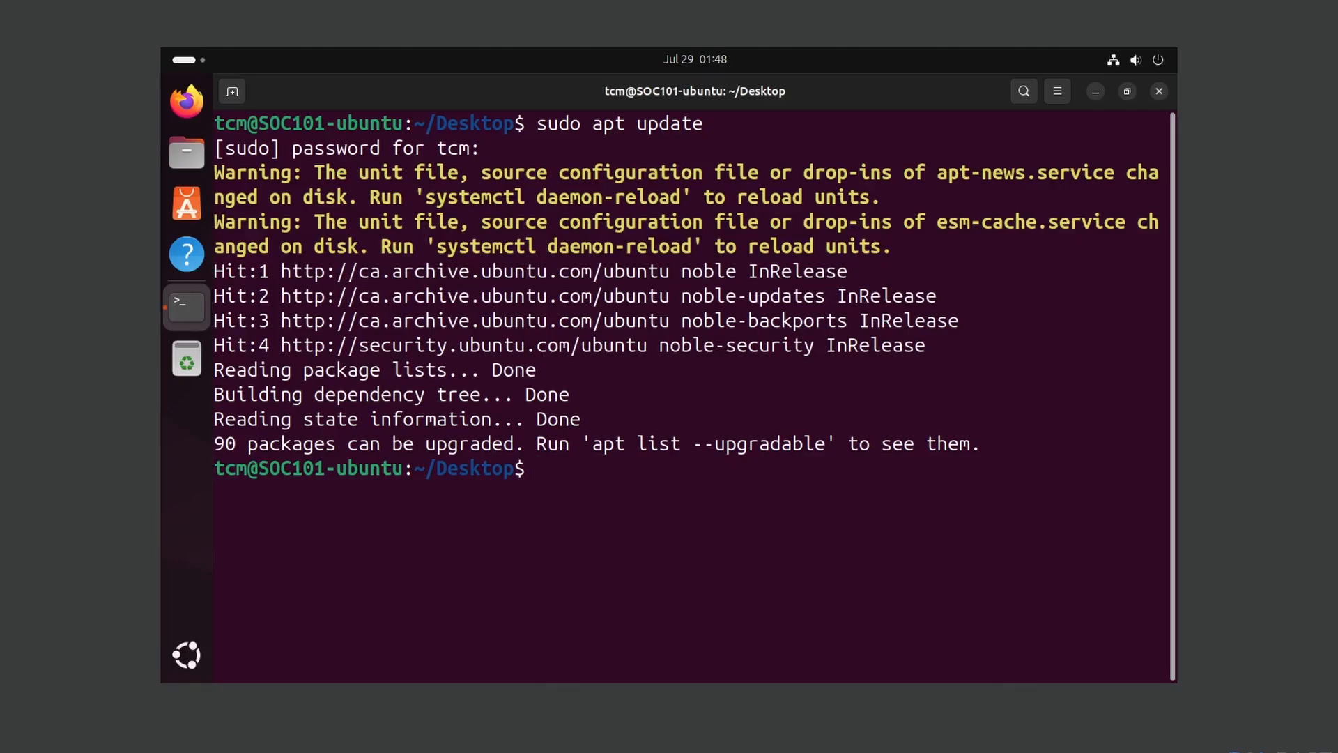
- Run sudo systemctl daemon-reload, rerun sudo apt update from history, then clear the terminal
{"action": "type", "text": "sudo system"}
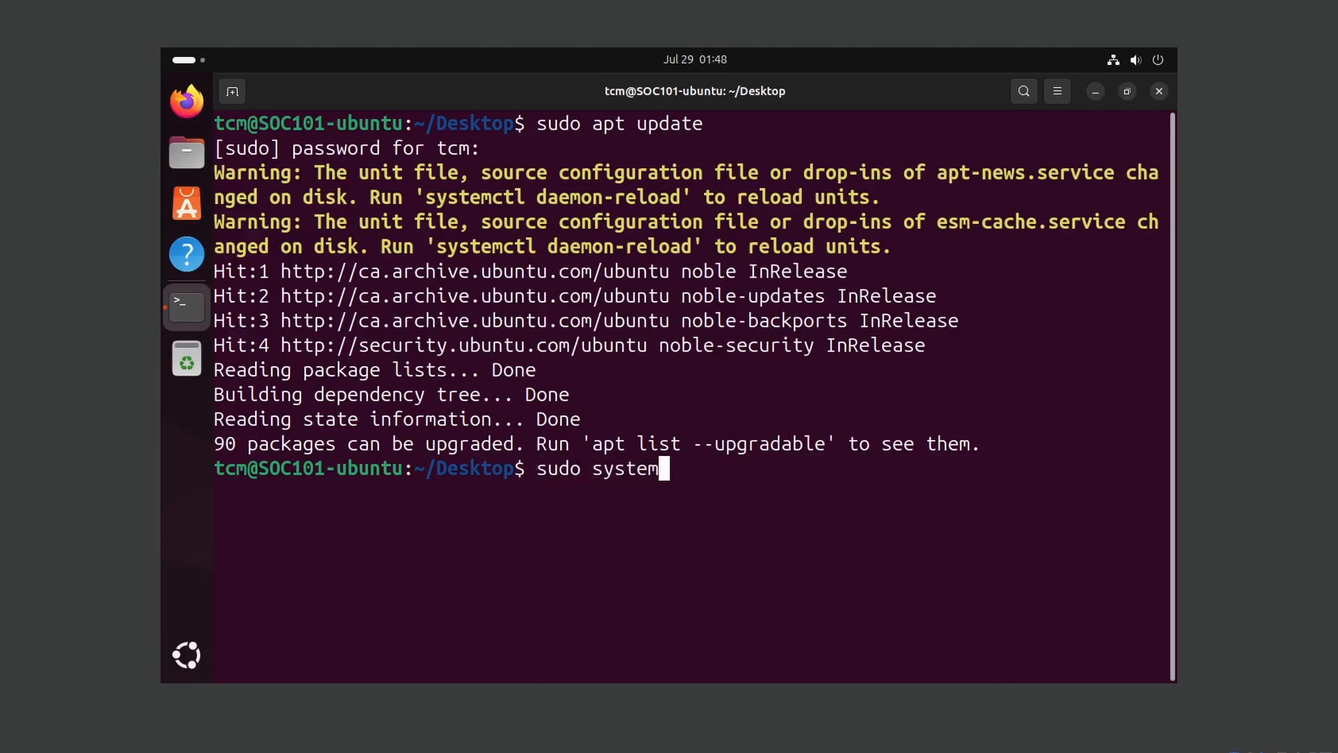
{"action": "type", "text": "ctl daemon-reload"}
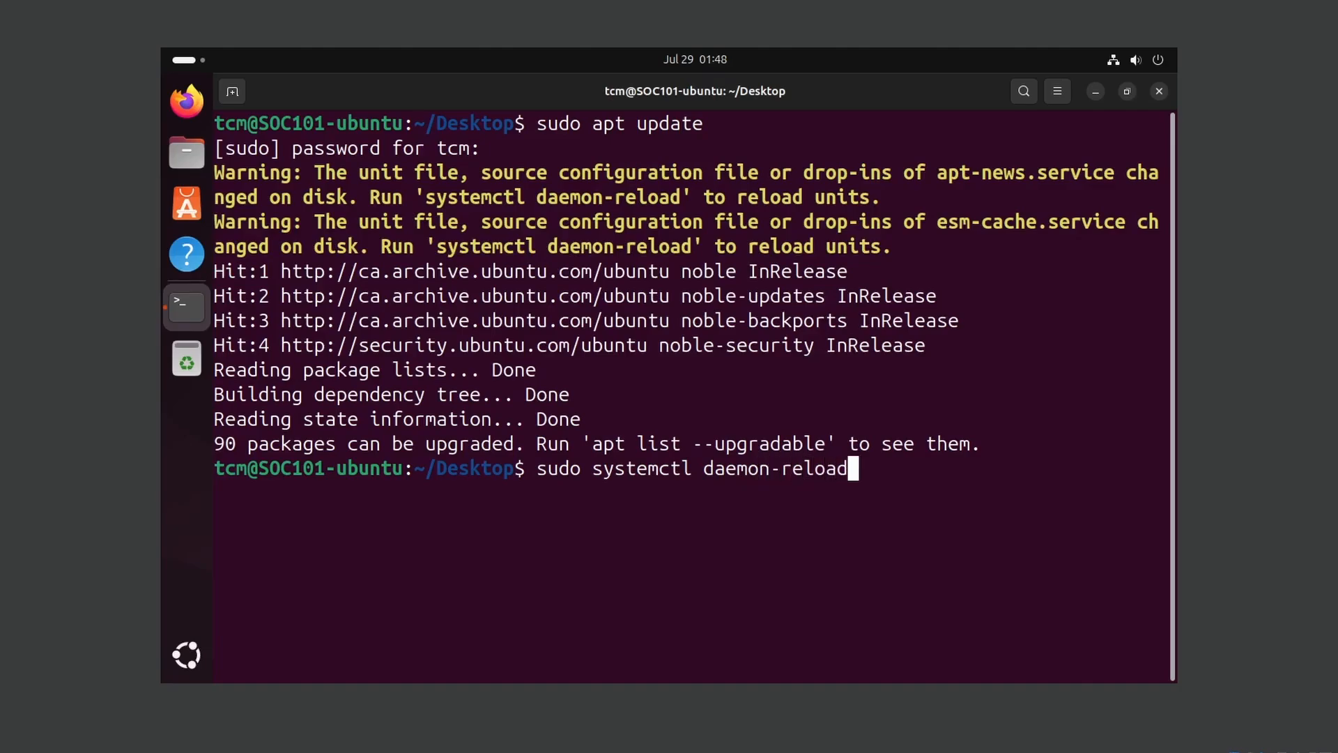
{"action": "key", "text": "Return"}
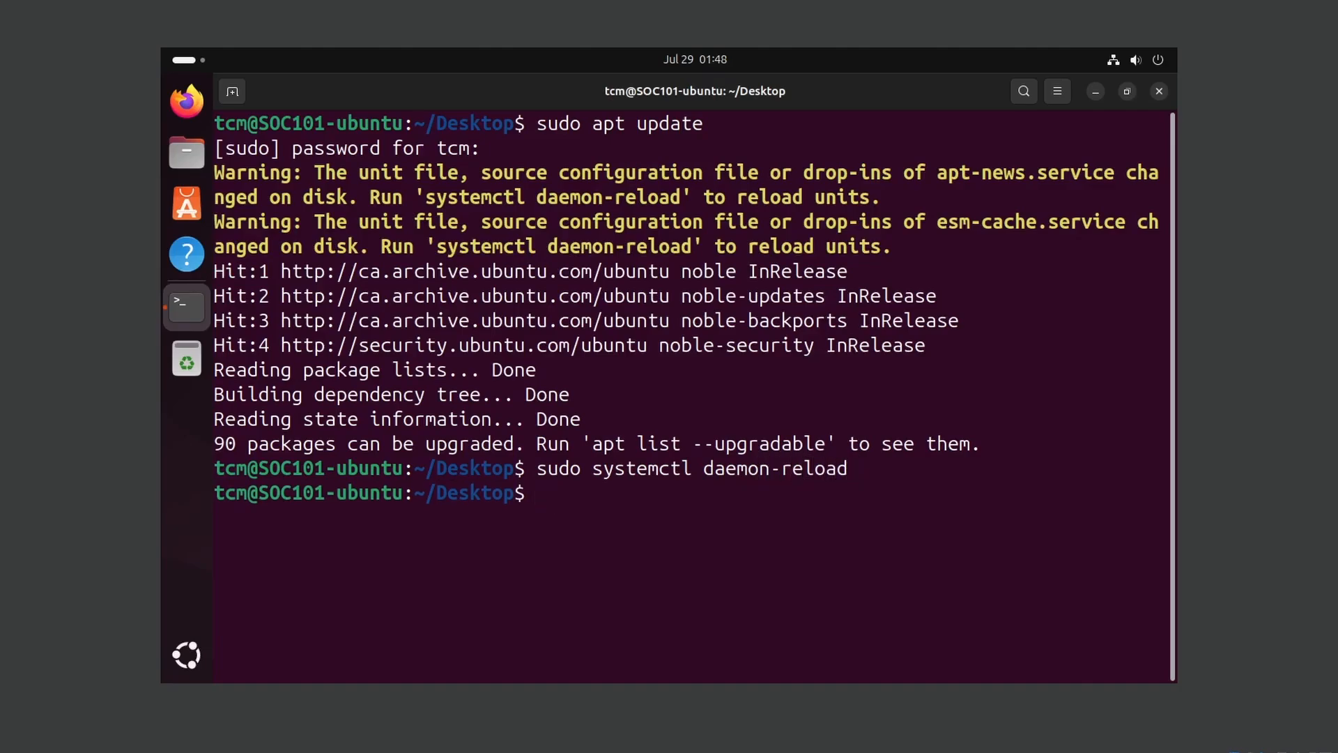
{"action": "key", "text": "Up"}
{"action": "key", "text": "Up"}
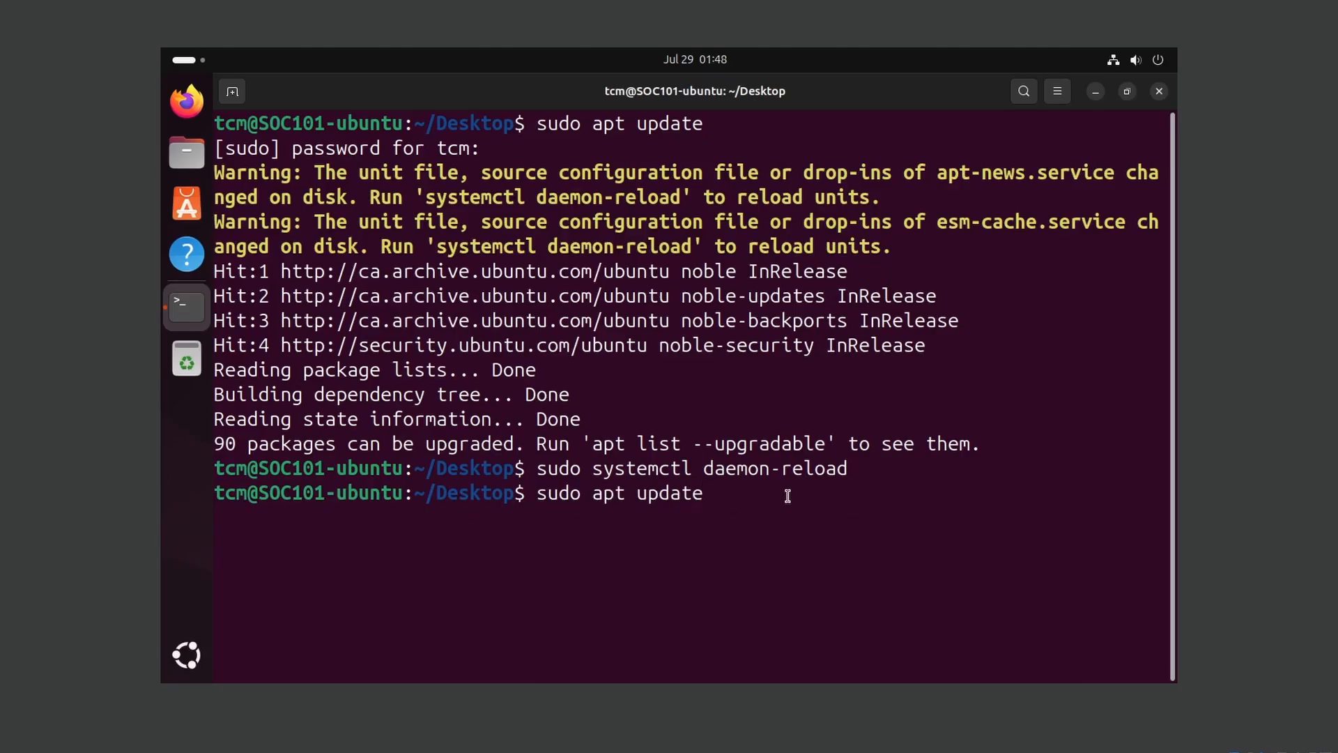
{"action": "key", "text": "Return"}
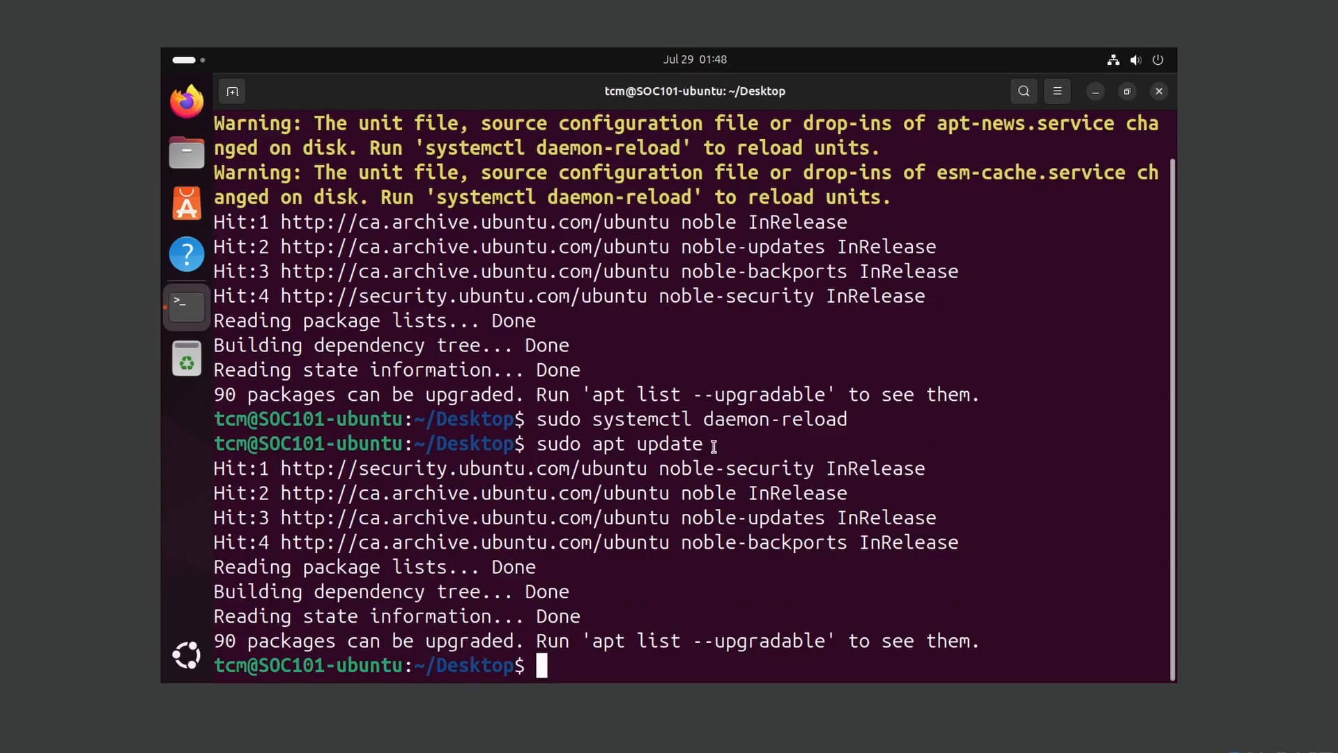
{"action": "type", "text": "clear"}
{"action": "key", "text": "Return"}
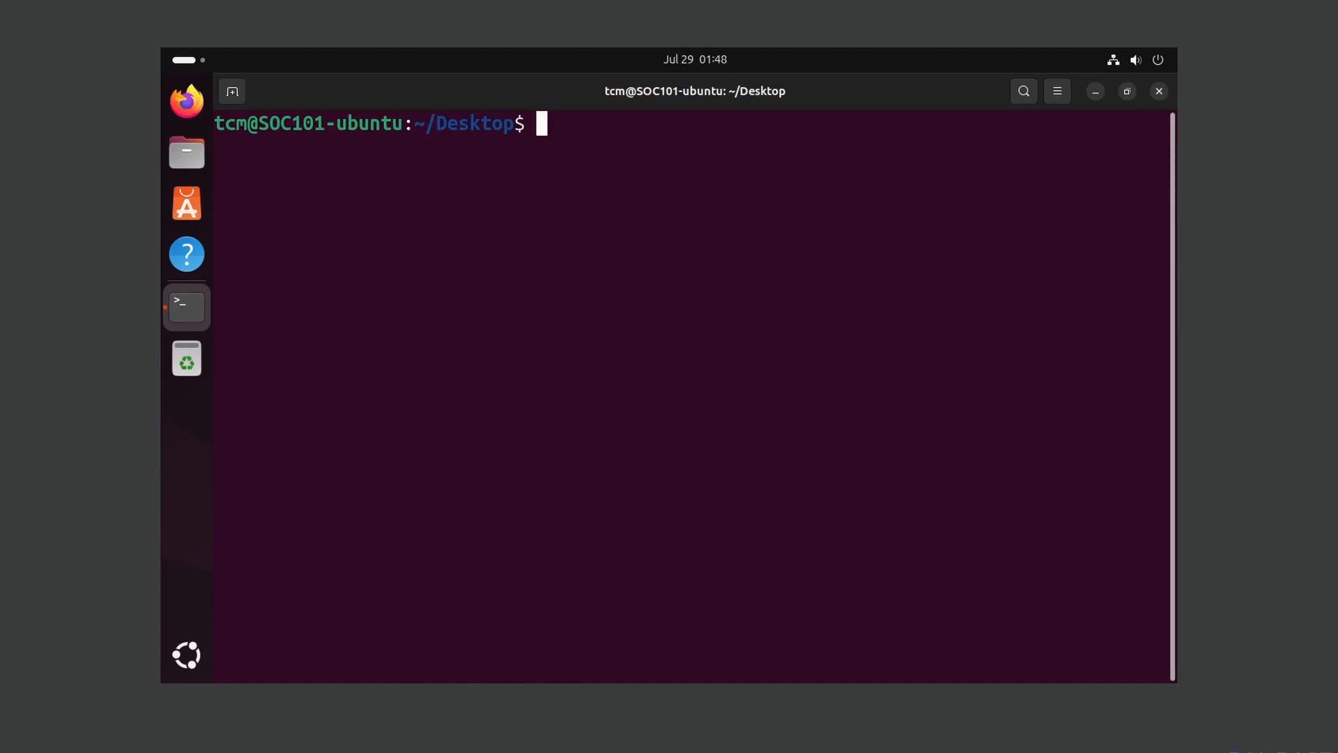
- Run sudo apt install bzip2 tar gcc make perl git, confirm with Y, then clear
{"action": "type", "text": "sudo apt install "}
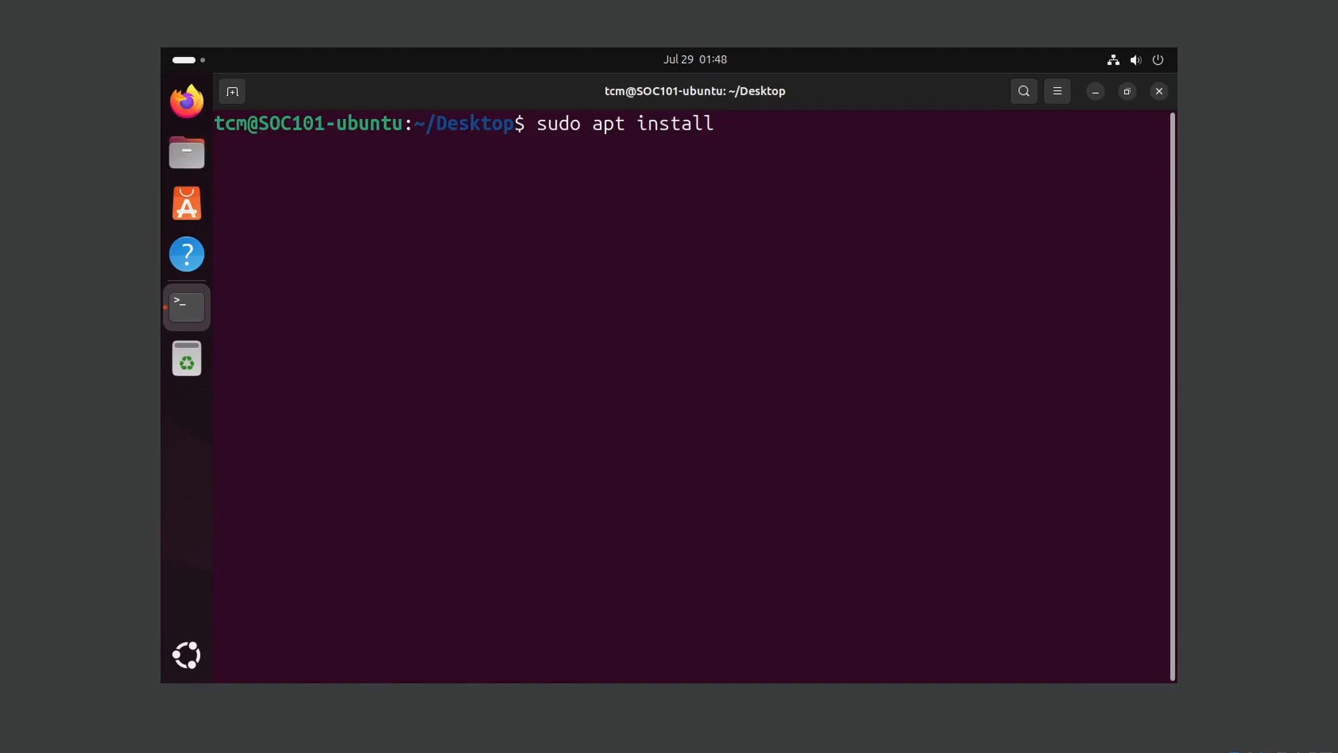
{"action": "type", "text": "bzip2 tar gcc ma"}
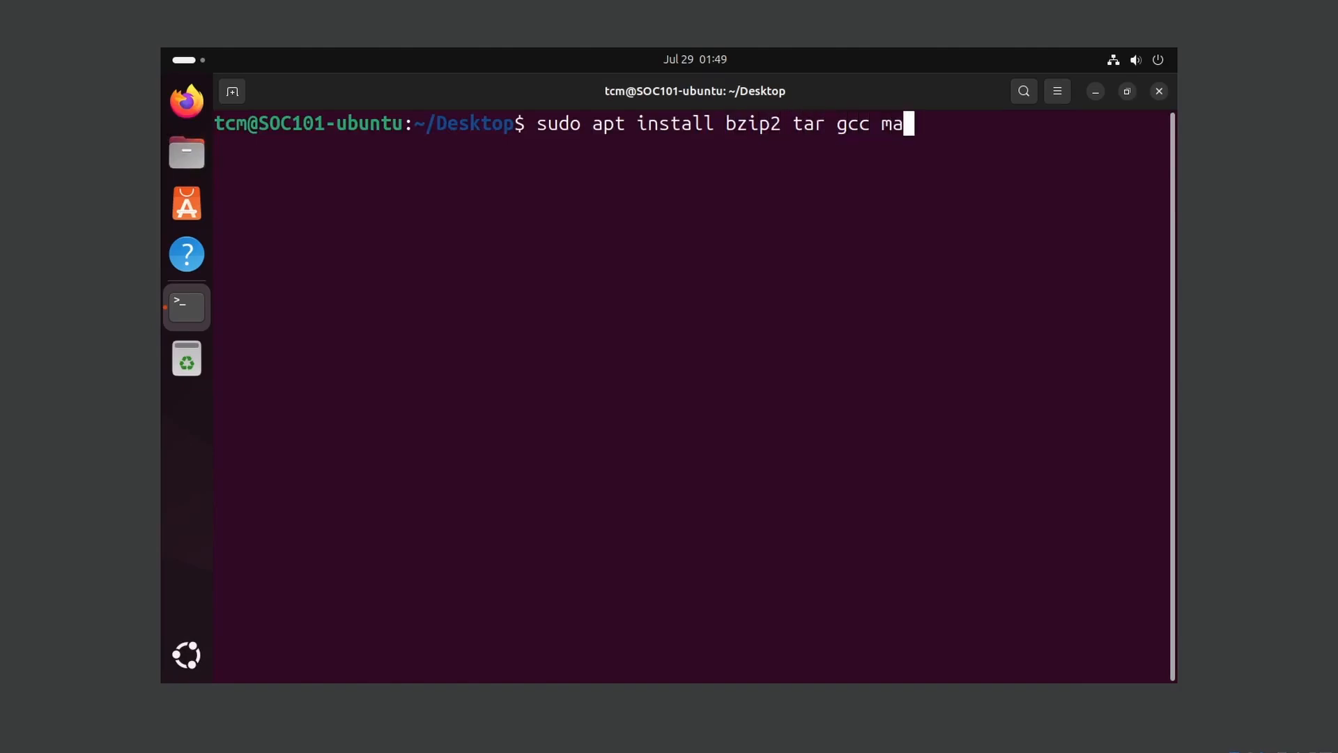
{"action": "type", "text": "ke perl "}
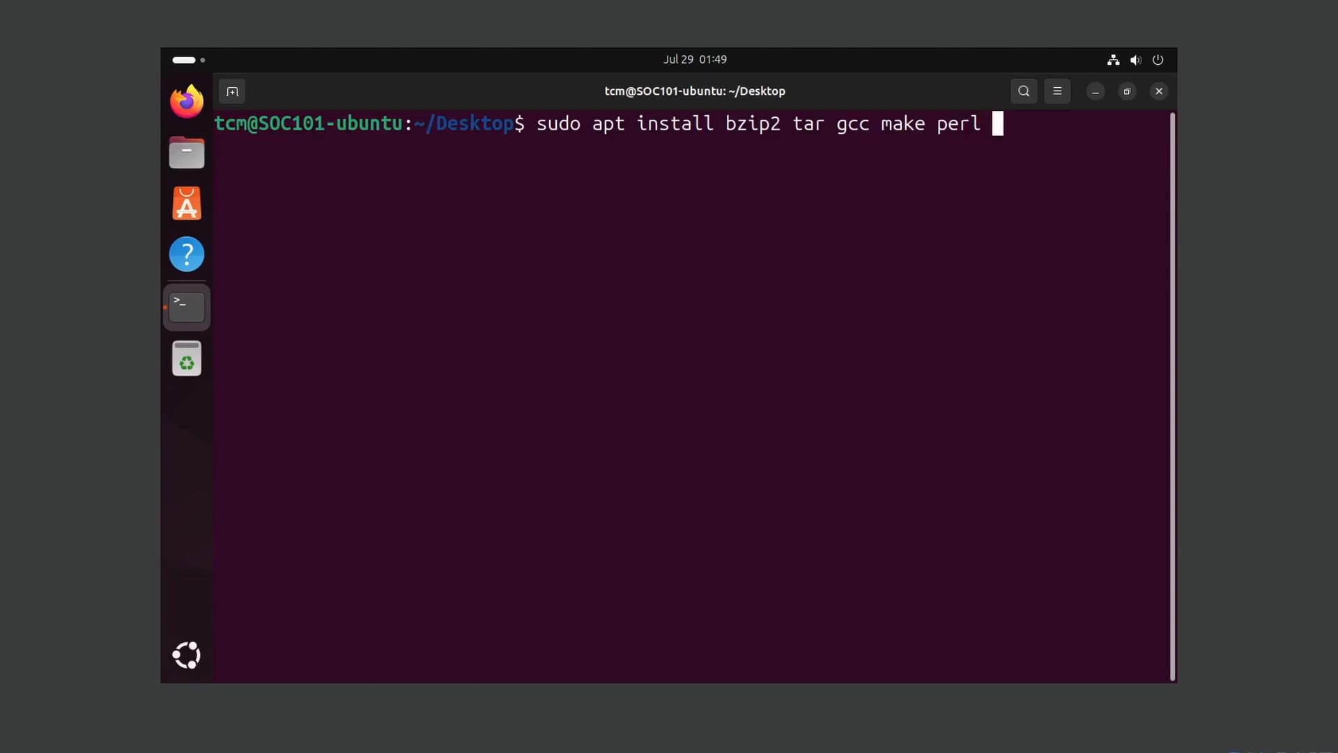
{"action": "type", "text": "git"}
{"action": "key", "text": "Return"}
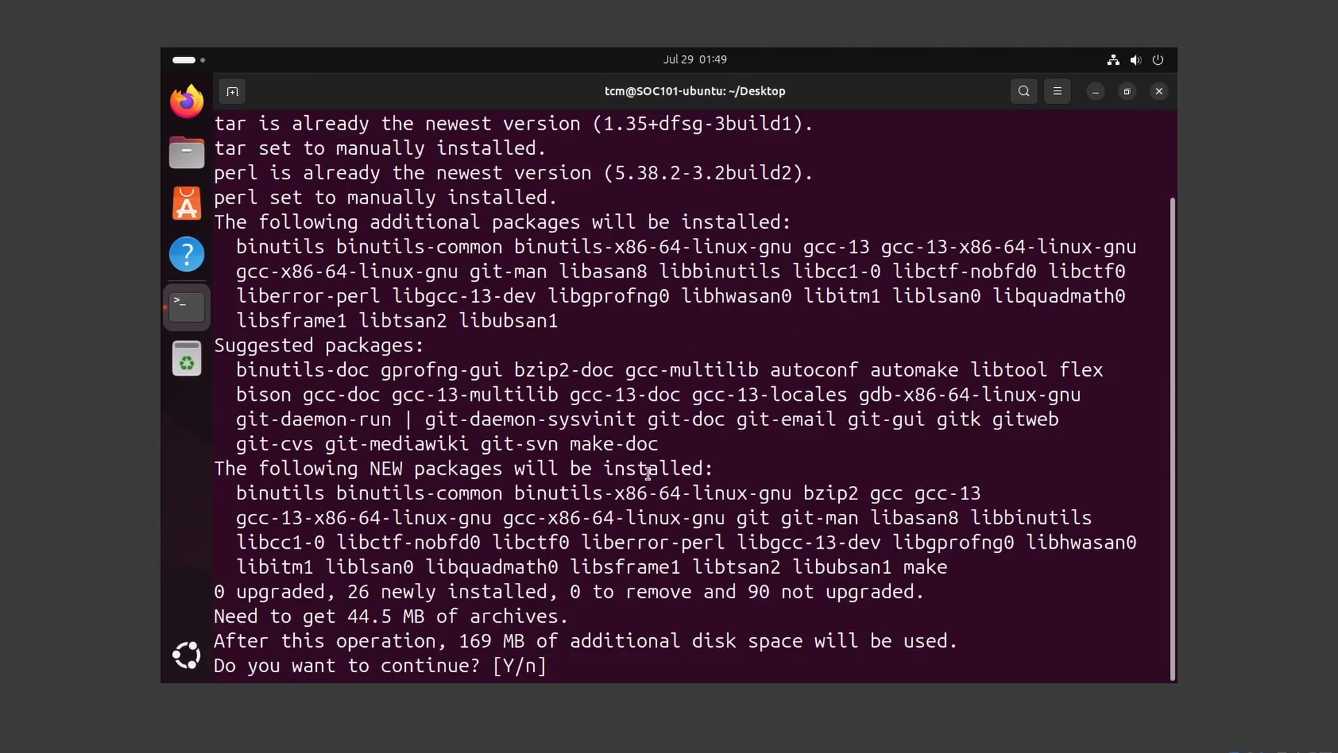
{"action": "type", "text": "Y"}
{"action": "key", "text": "Return"}
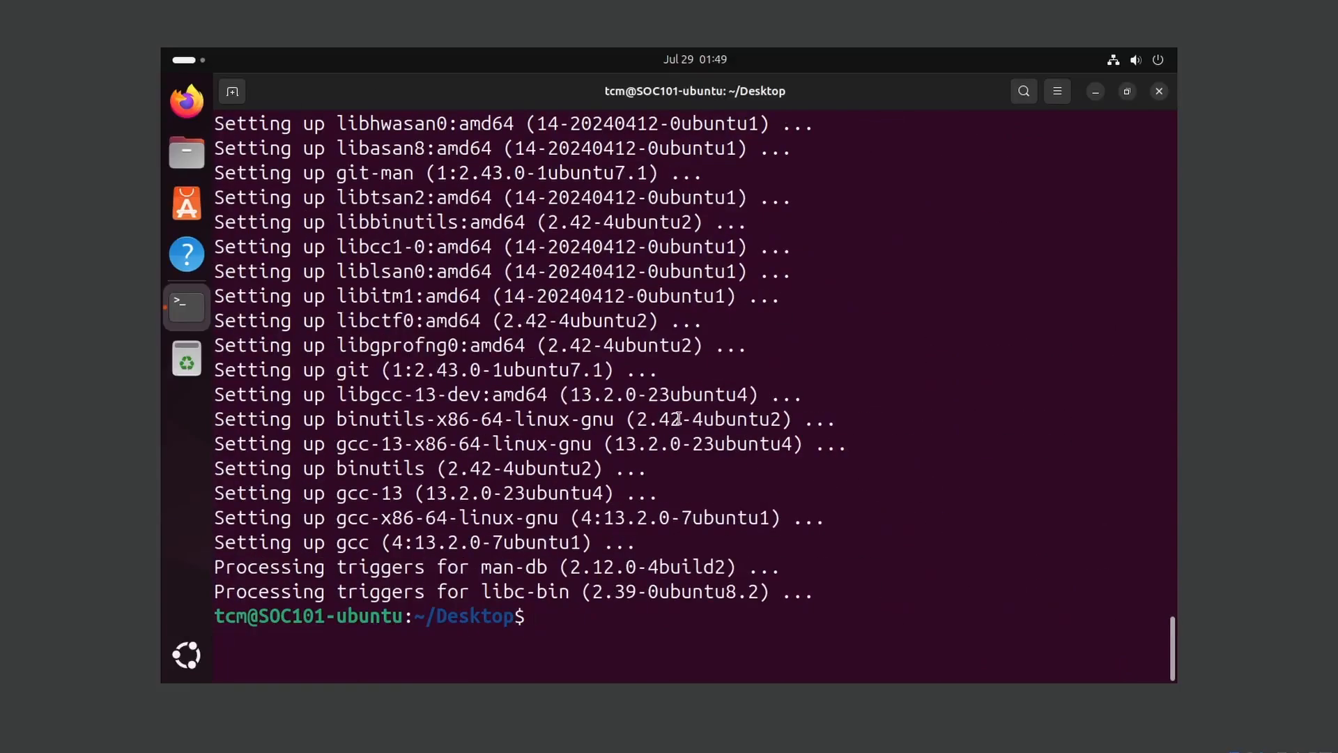
{"action": "type", "text": "clear"}
{"action": "key", "text": "Return"}
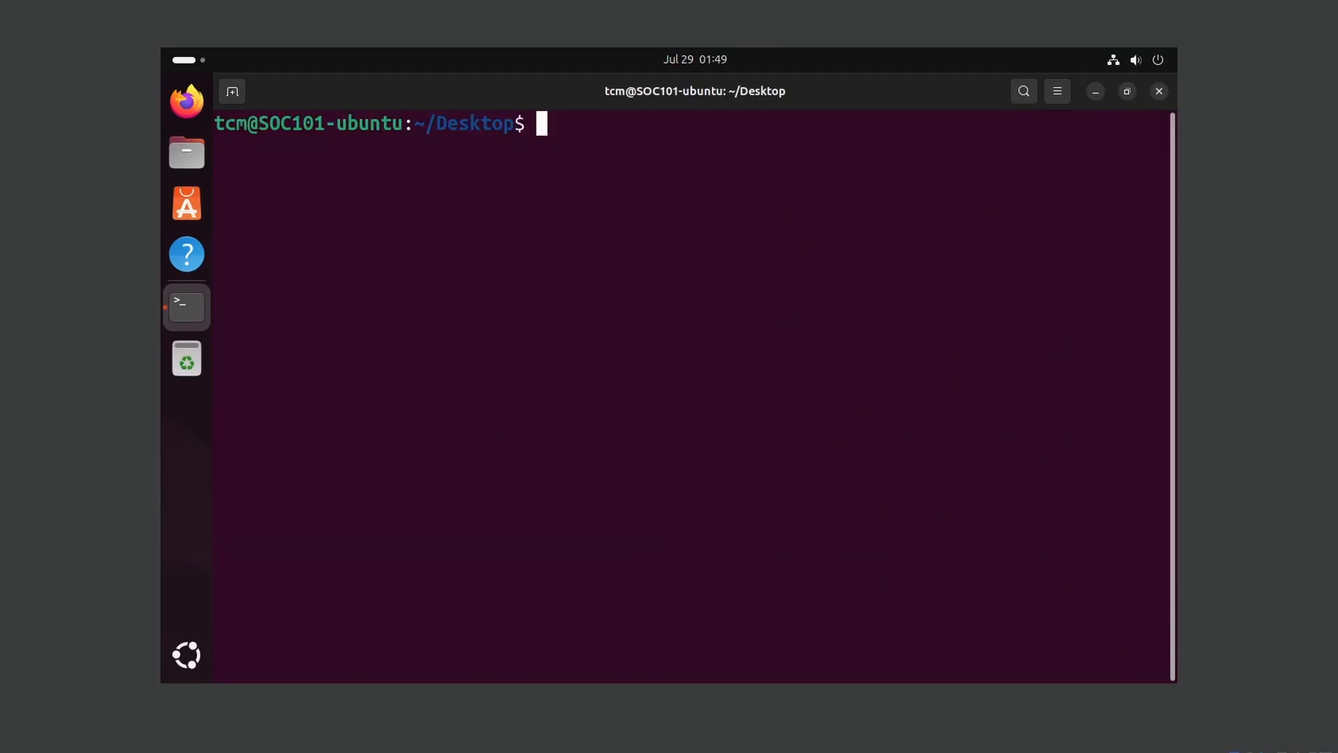
- Install linux-headers-generic, then linux-headers-$(uname -r) for the running kernel
{"action": "type", "text": "sudo apt install "}
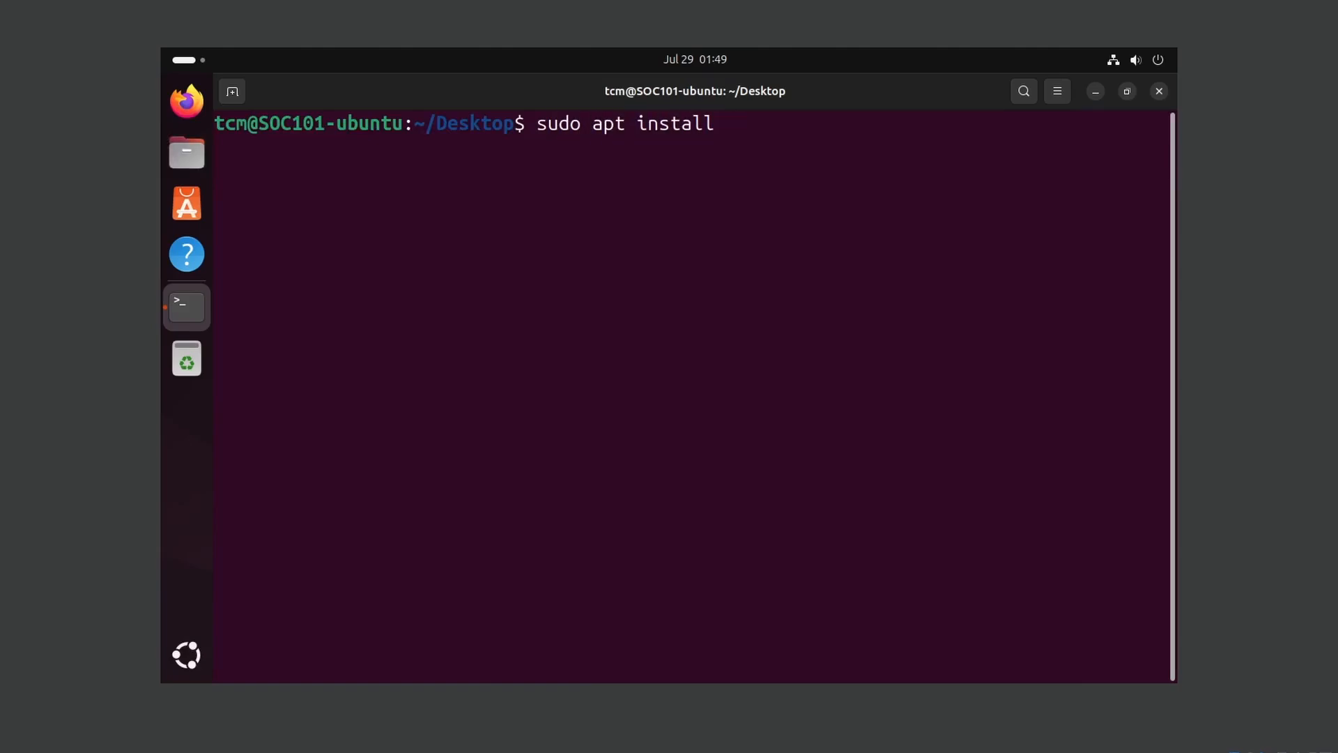
{"action": "type", "text": "linux-header"}
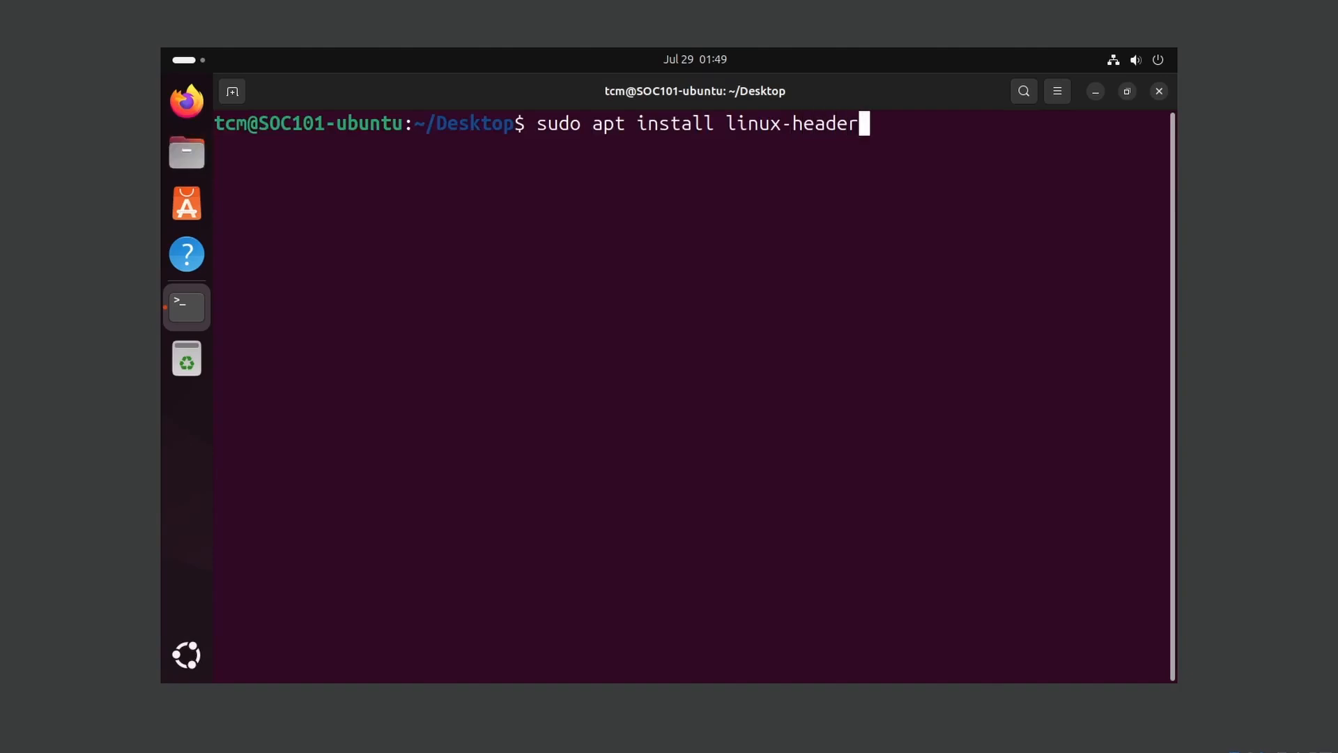
{"action": "type", "text": "s-generic"}
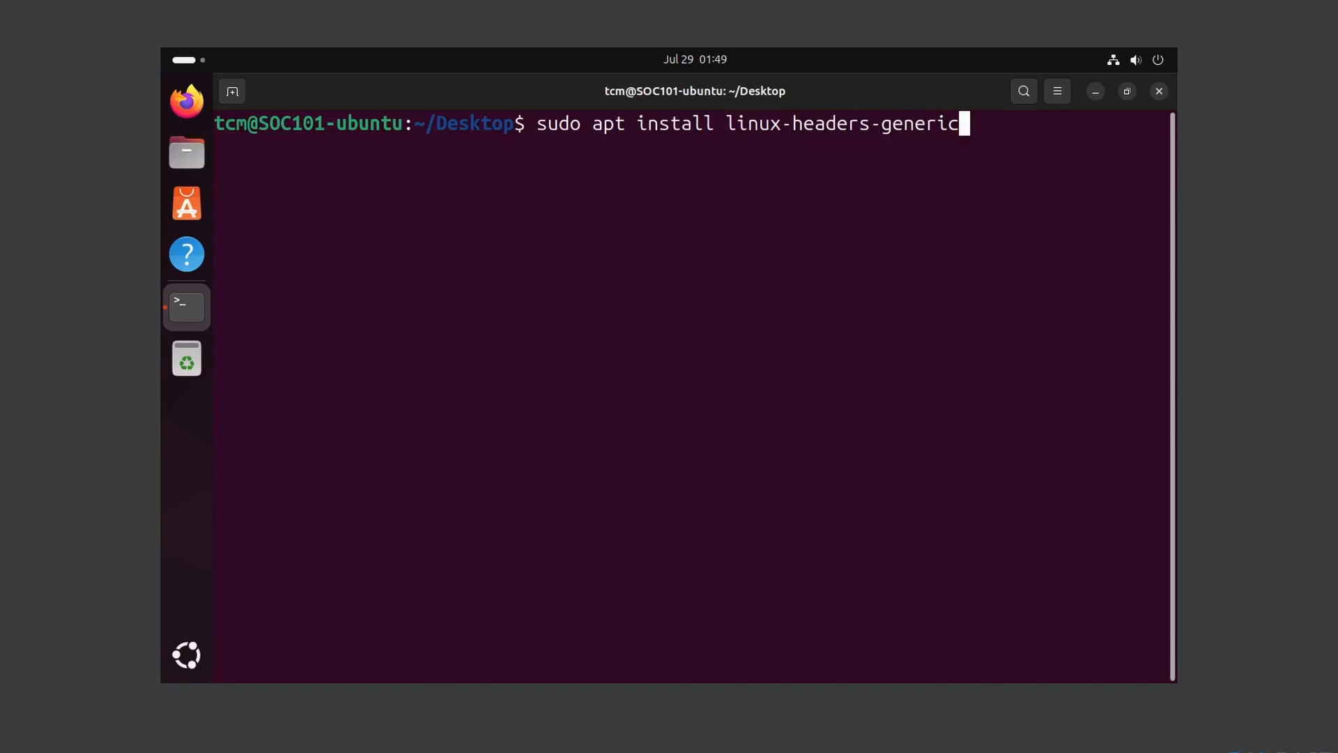
{"action": "key", "text": "Return"}
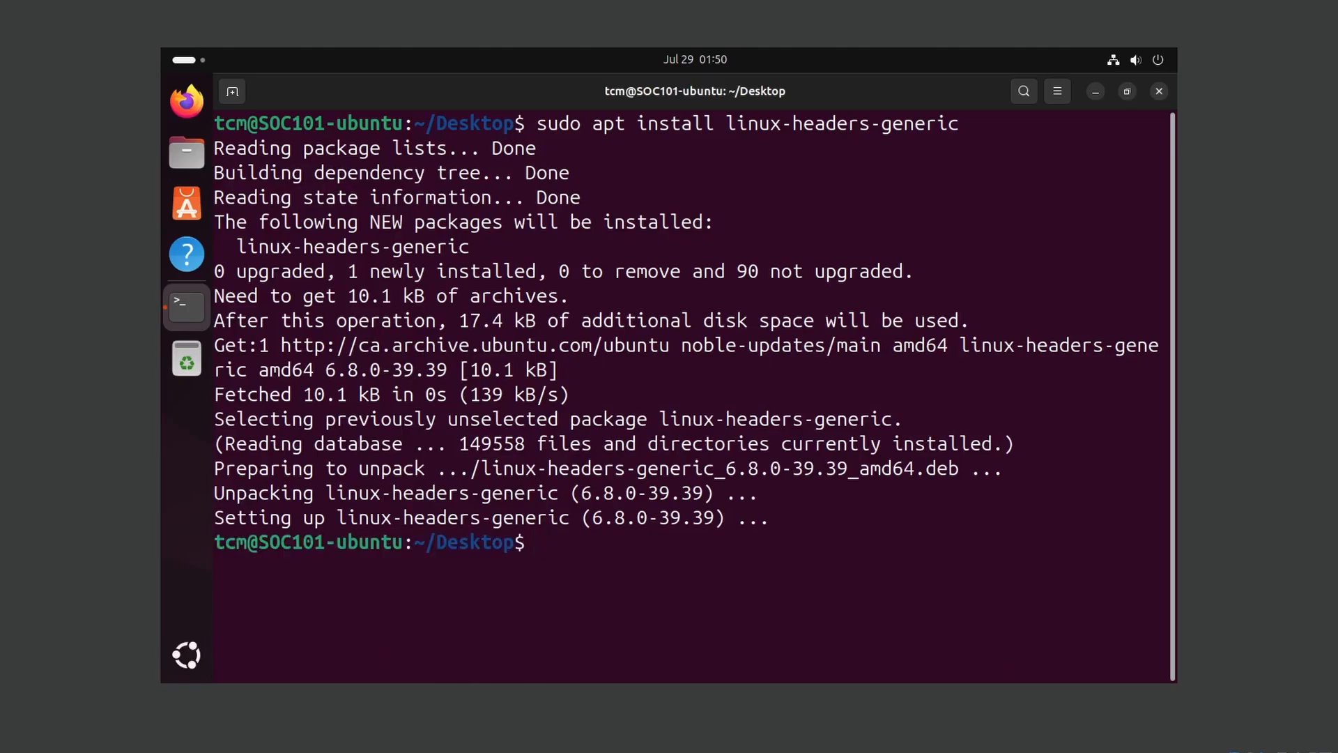
{"action": "key", "text": "Up"}
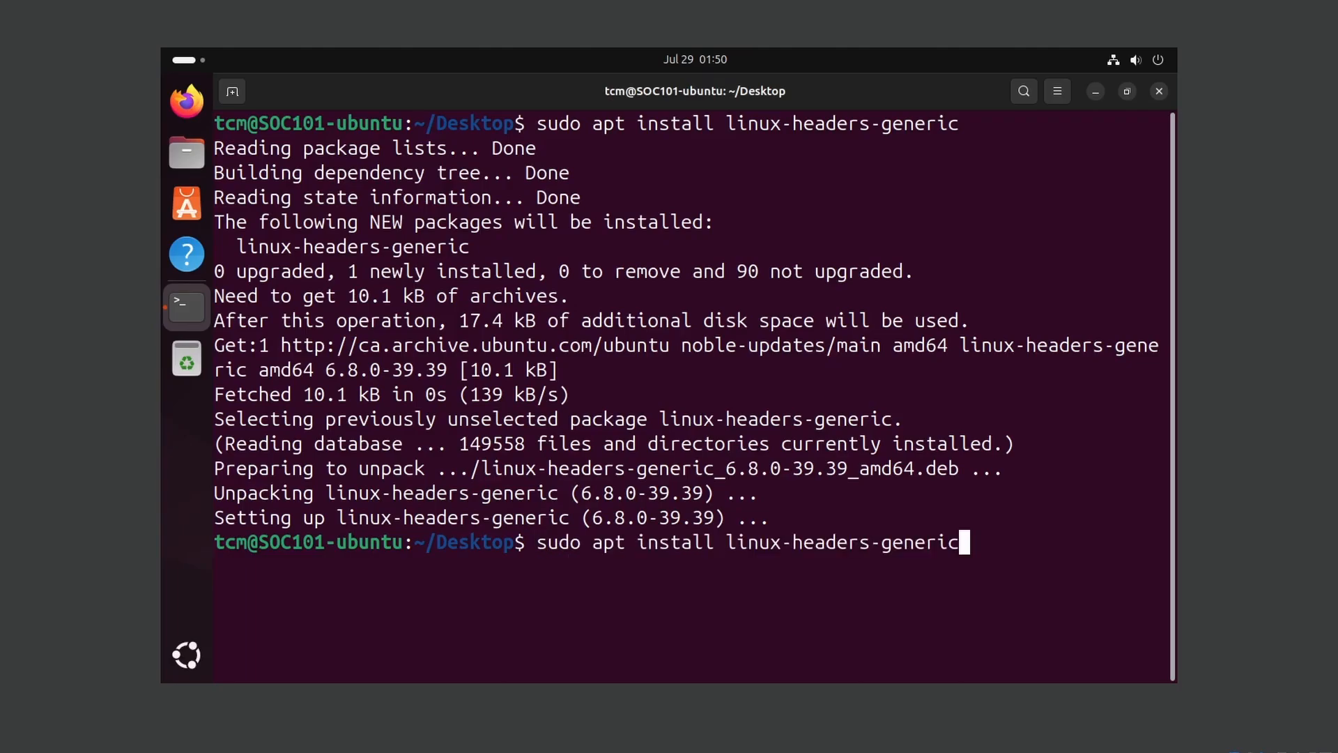
{"action": "key", "text": "BackSpace"}
{"action": "key", "text": "BackSpace"}
{"action": "key", "text": "BackSpace"}
{"action": "key", "text": "BackSpace"}
{"action": "key", "text": "BackSpace"}
{"action": "key", "text": "BackSpace"}
{"action": "key", "text": "BackSpace"}
{"action": "type", "text": "$"}
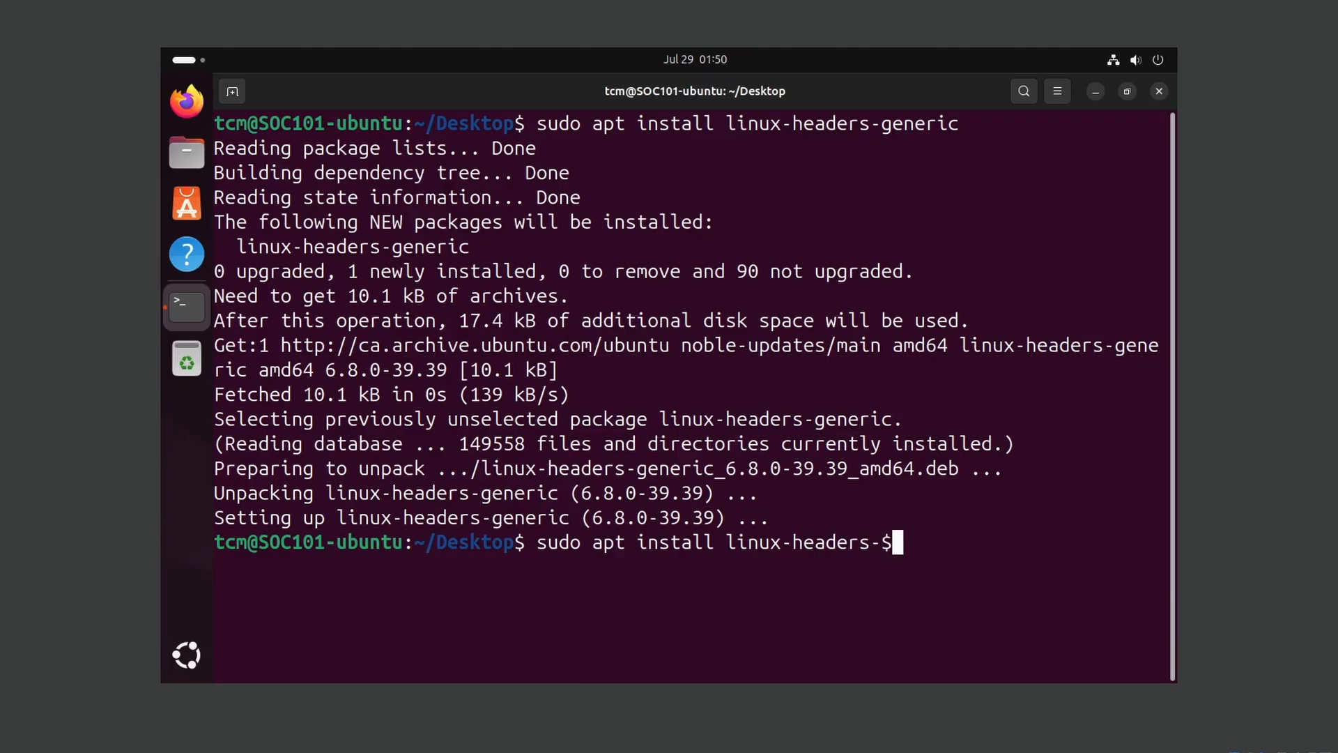
{"action": "type", "text": "()"}
{"action": "key", "text": "Left"}
{"action": "type", "text": "uname -r"}
{"action": "key", "text": "Right"}
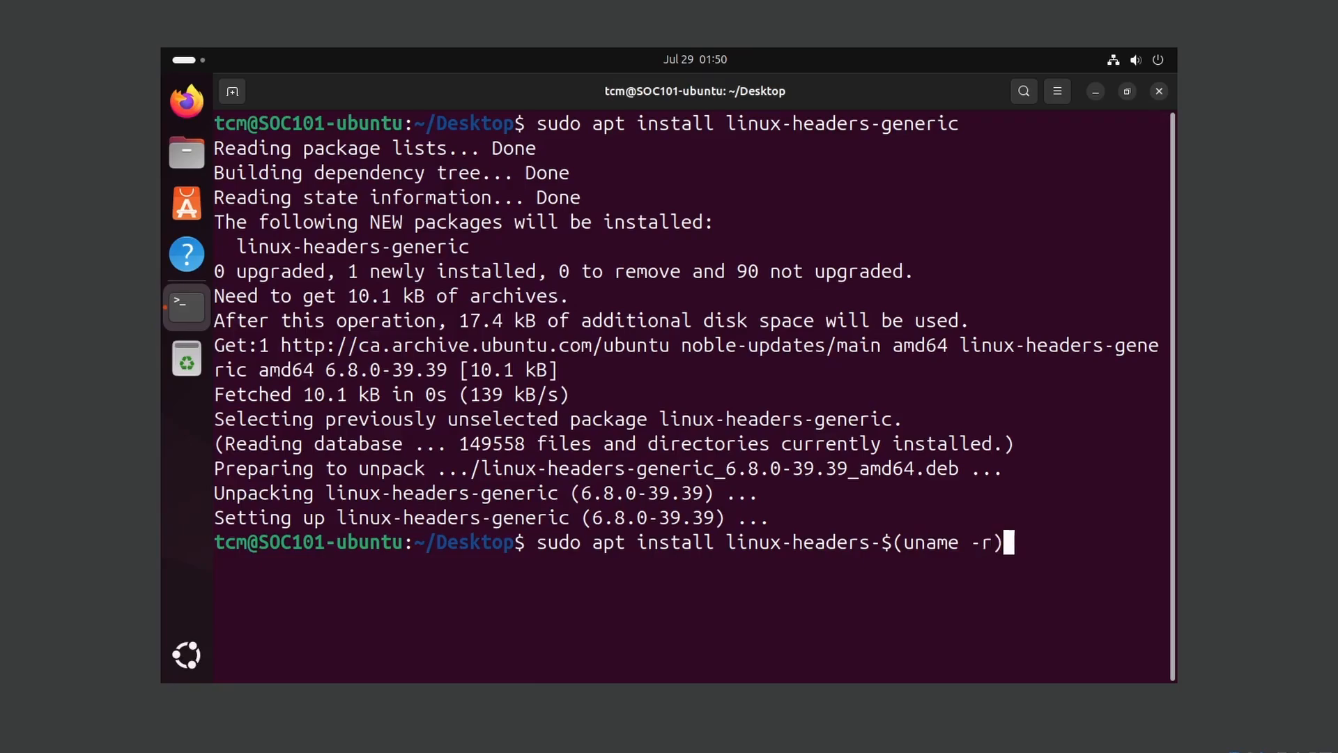
{"action": "left_click_drag", "start_coordinate": [1029, 544], "coordinate": [885, 545]}
{"action": "key", "text": "Return"}
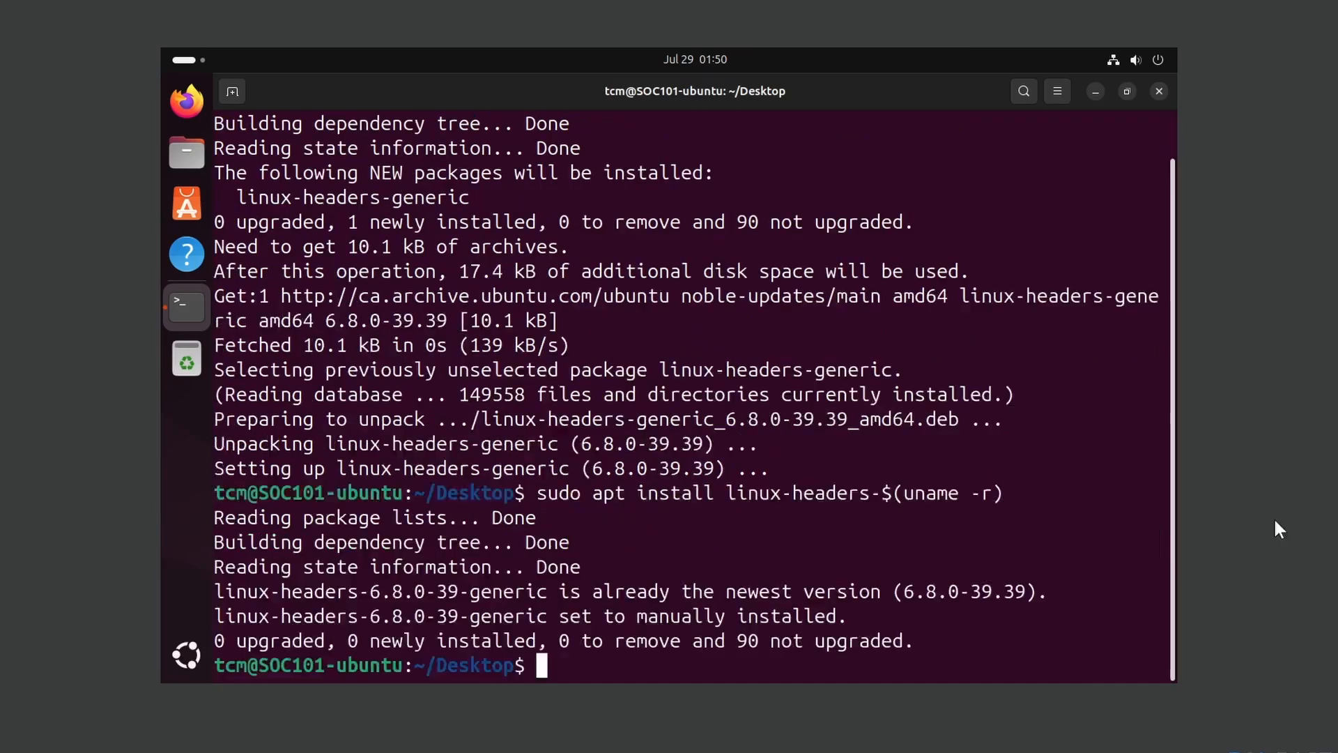
- Check the headers are already the newest version and clear the terminal
{"action": "left_click_drag", "start_coordinate": [281, 591], "coordinate": [993, 591]}
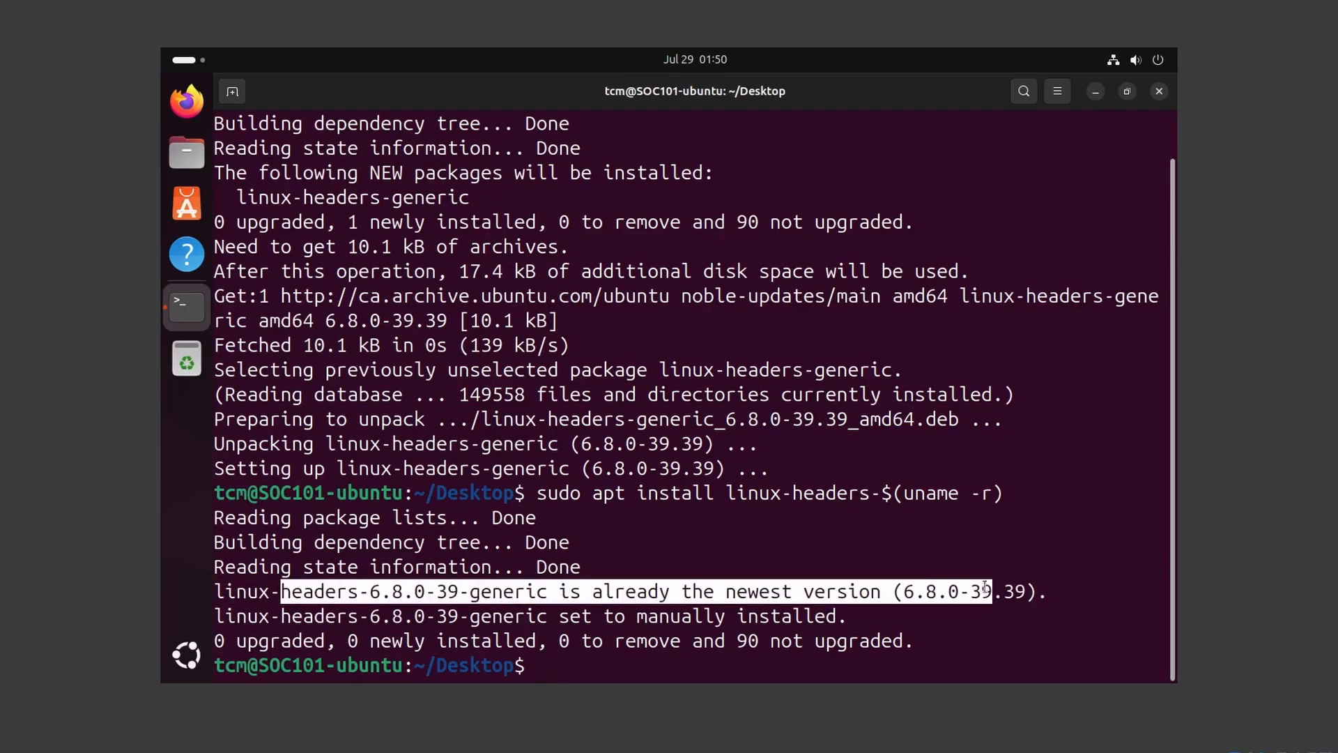
{"action": "left_click", "coordinate": [976, 592]}
{"action": "type", "text": "clear"}
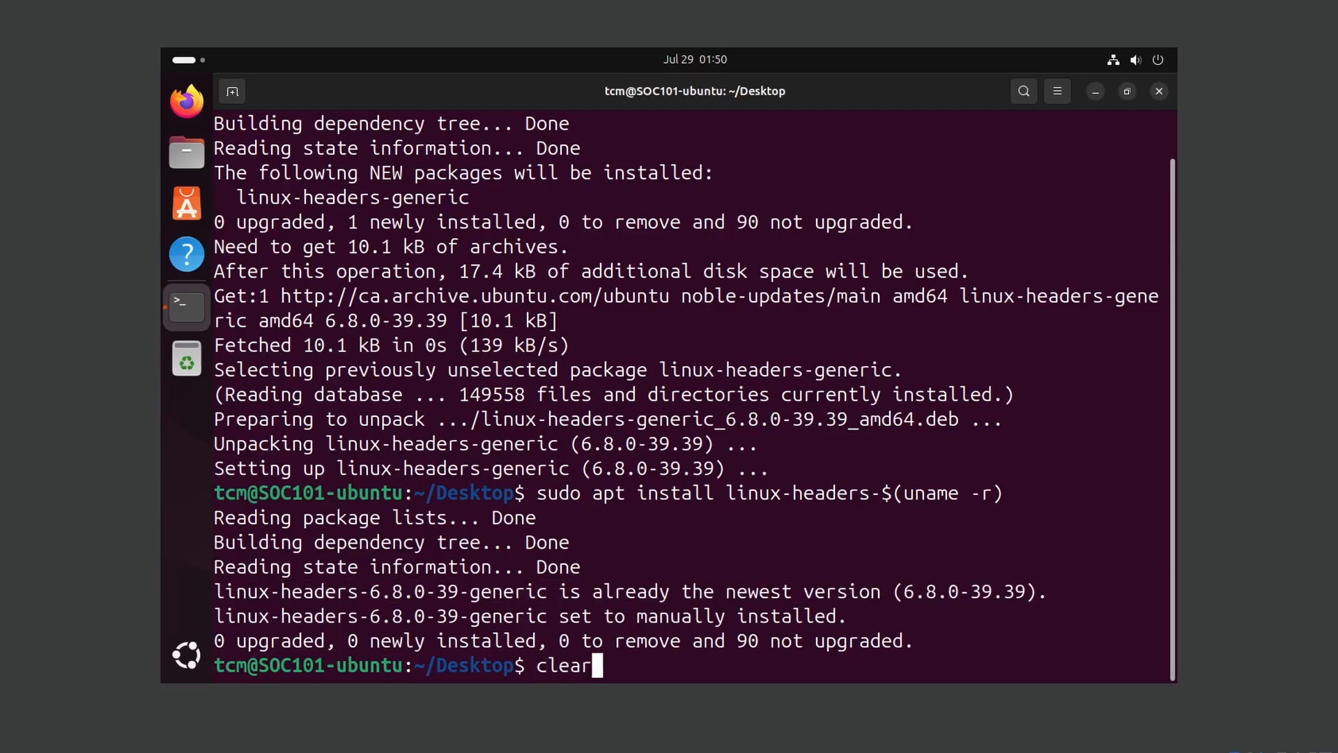
{"action": "key", "text": "Return"}
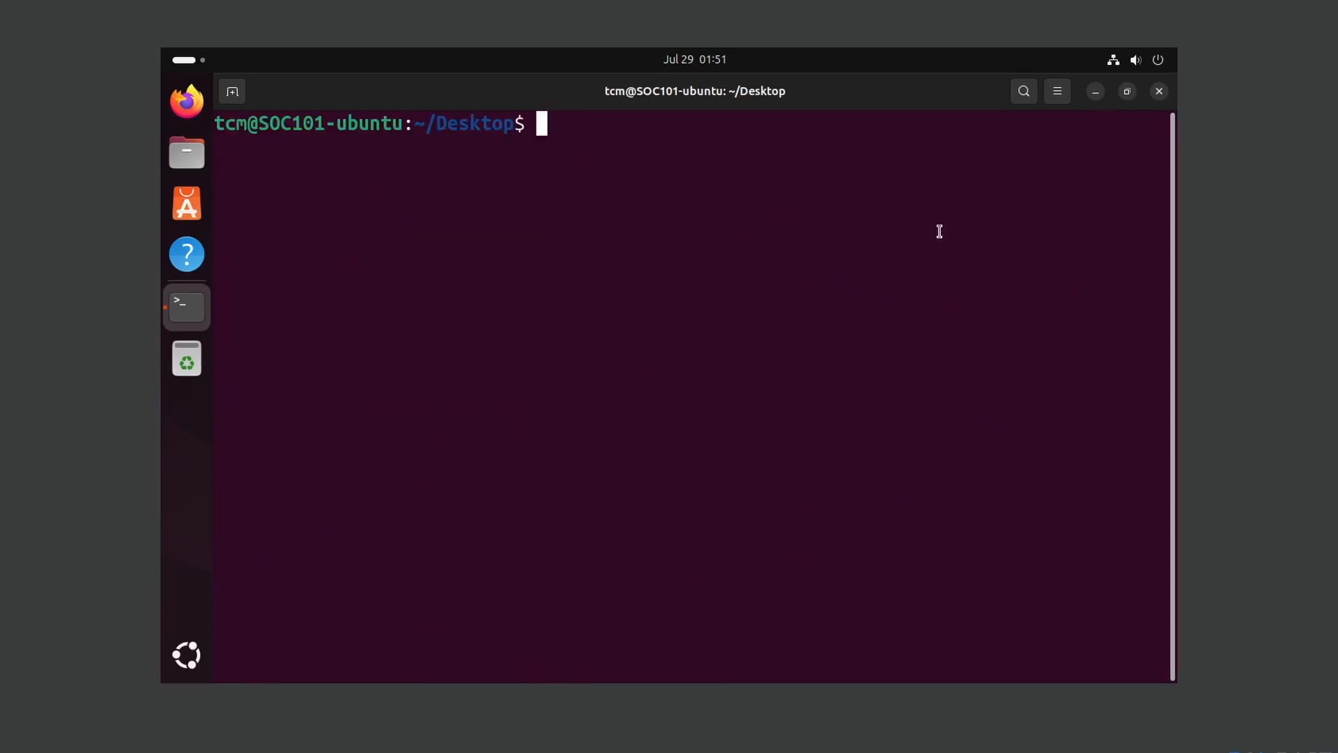
- Minimize the terminal, insert the Guest Additions CD image via Devices, and open the VBox_GAs disc
{"action": "left_click", "coordinate": [1096, 92]}
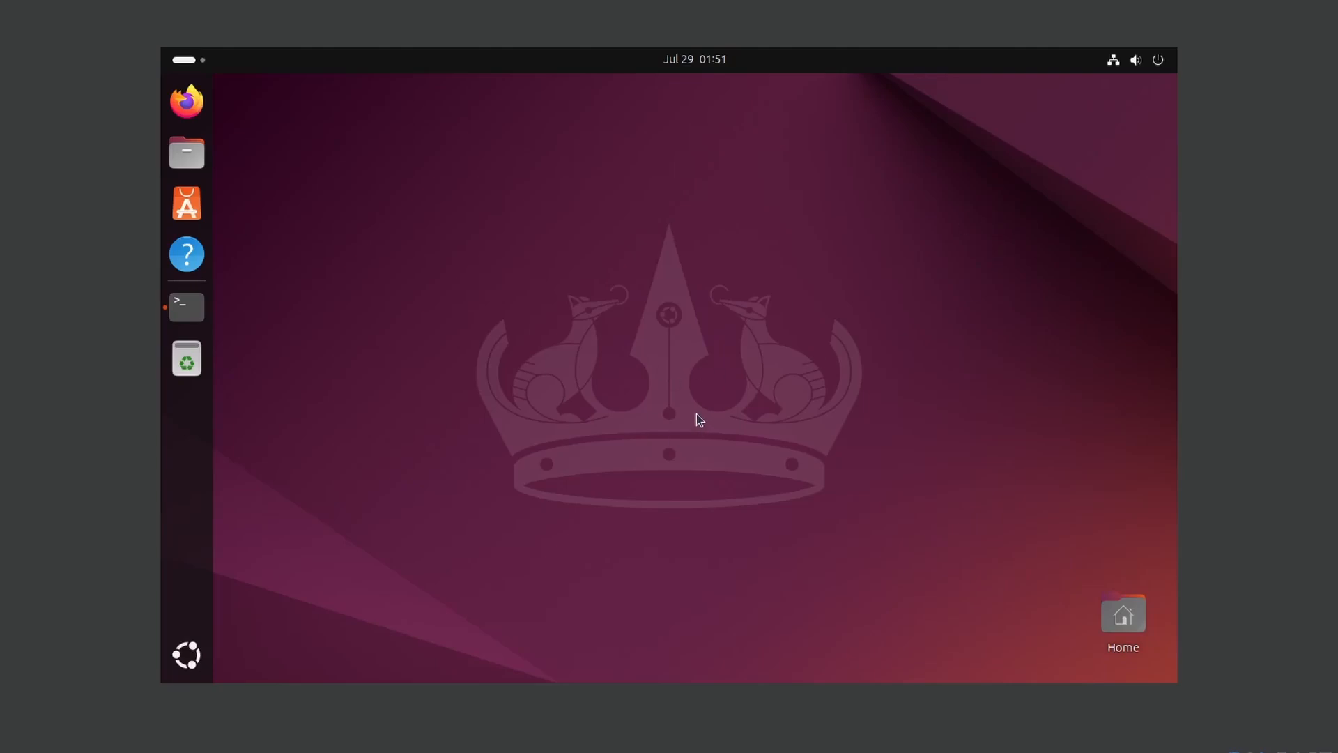
{"action": "left_click", "coordinate": [130, 23]}
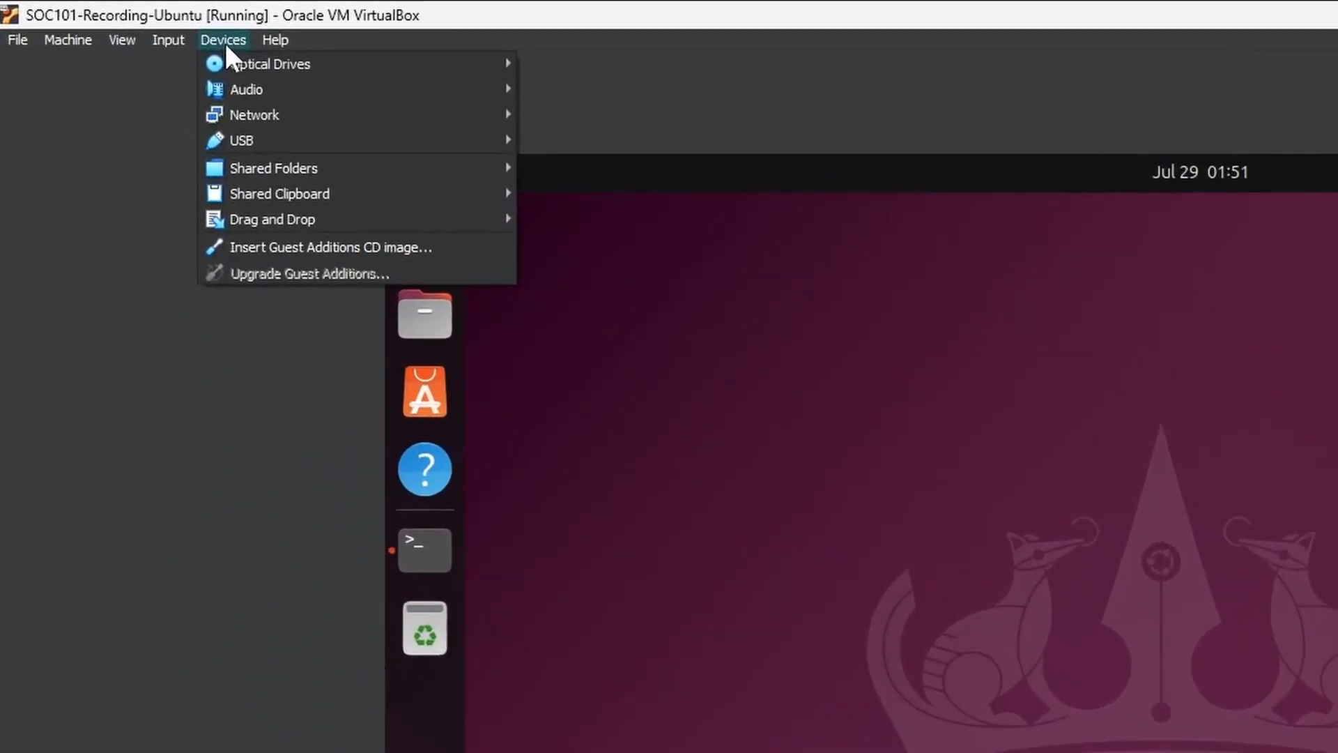
{"action": "left_click", "coordinate": [316, 249]}
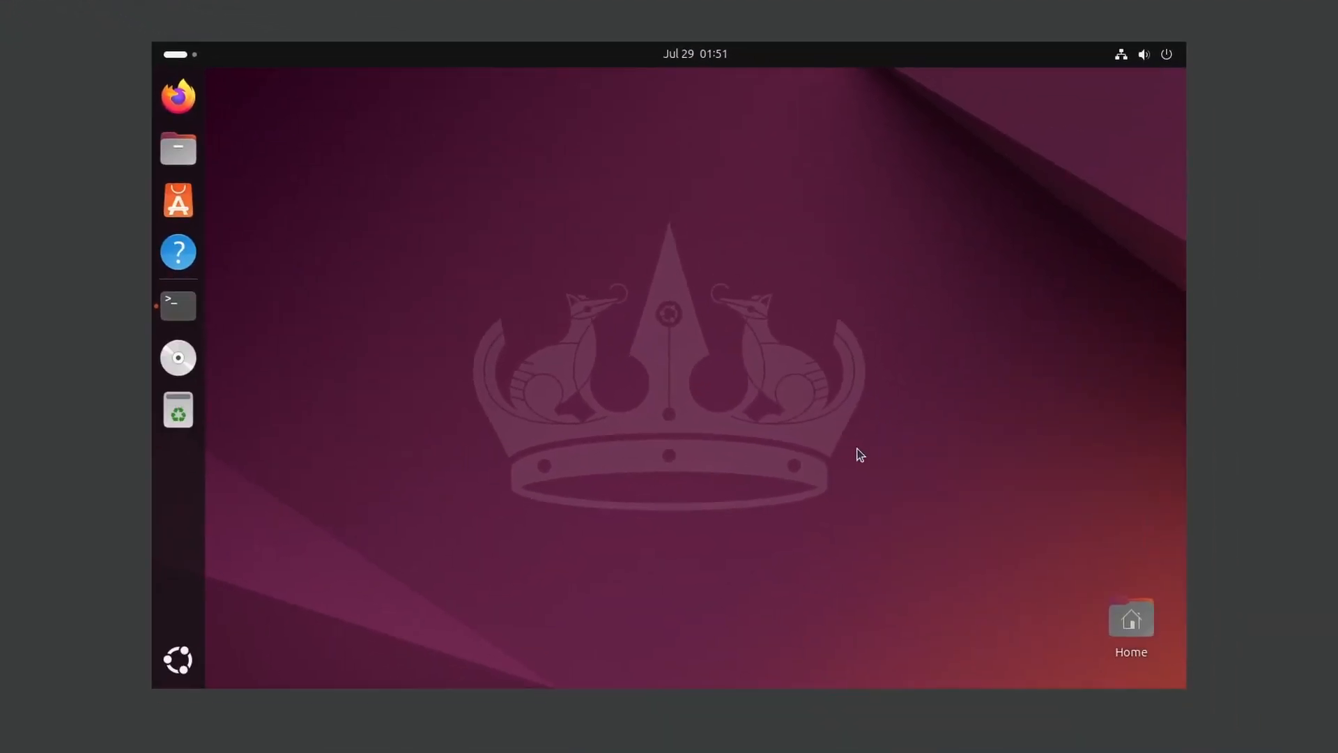
{"action": "left_click", "coordinate": [193, 365]}
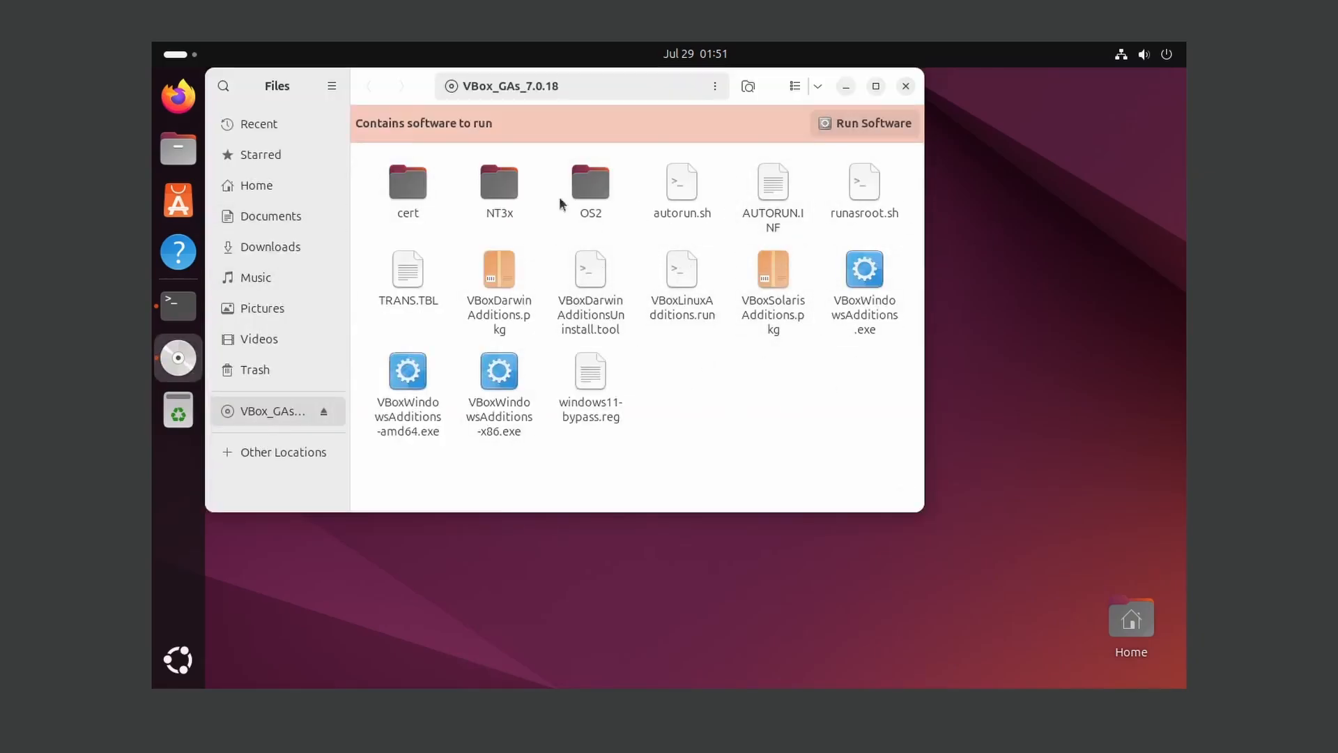
- Close the disc window, return to the terminal, and list the contents of /media
{"action": "left_click", "coordinate": [907, 88]}
{"action": "left_click", "coordinate": [179, 310]}
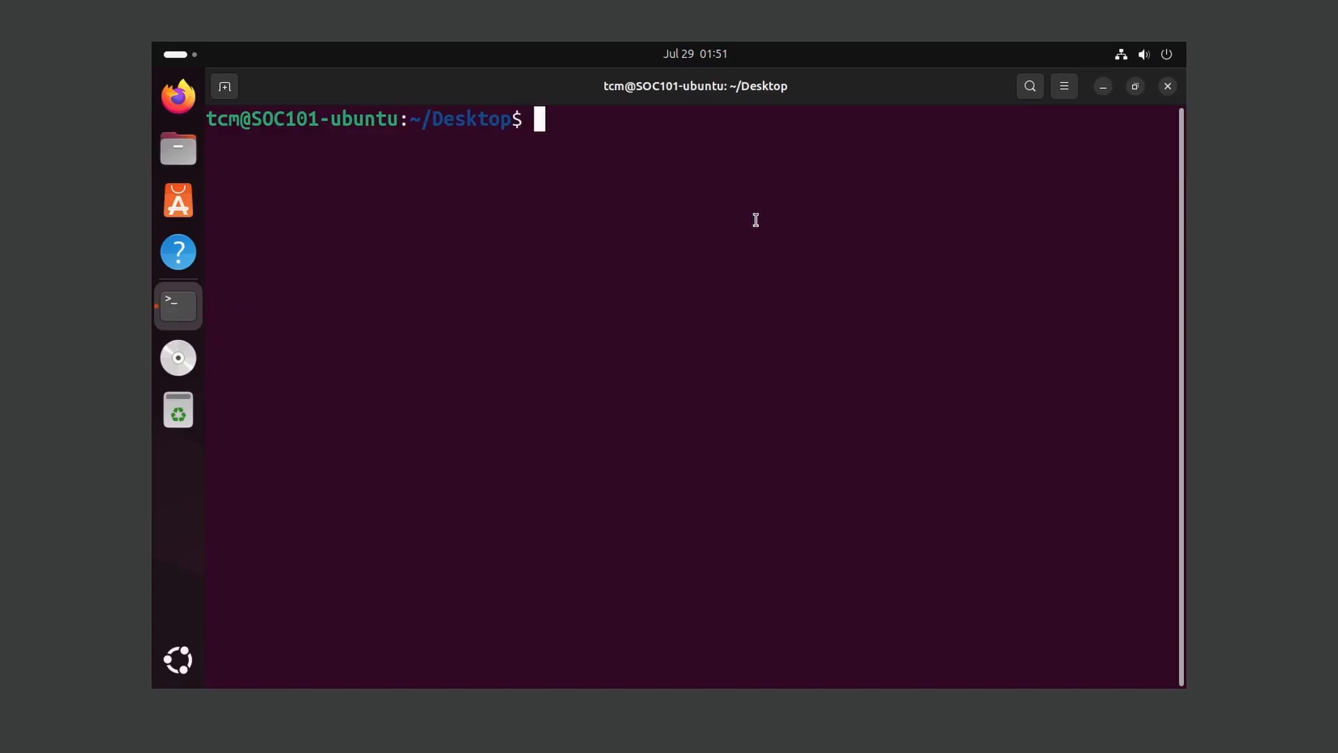
{"action": "type", "text": "cd /media/"}
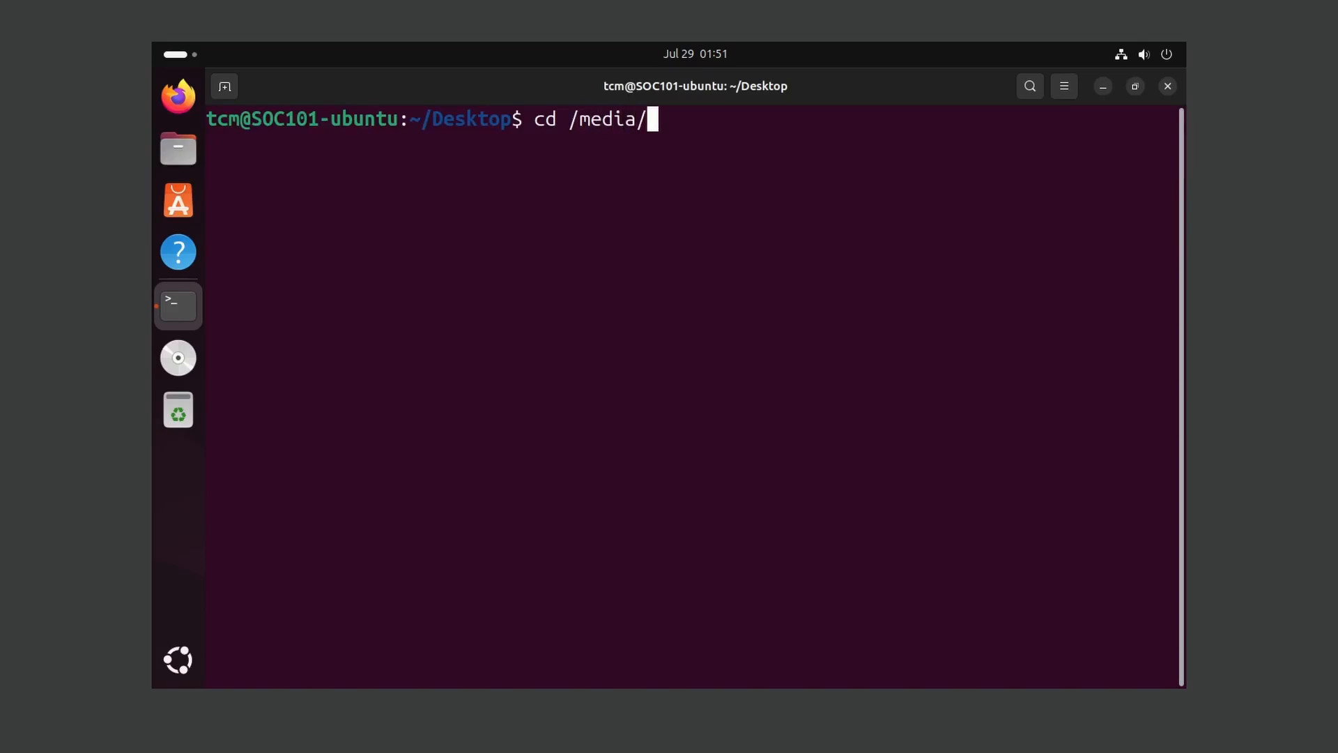
{"action": "key", "text": "Return"}
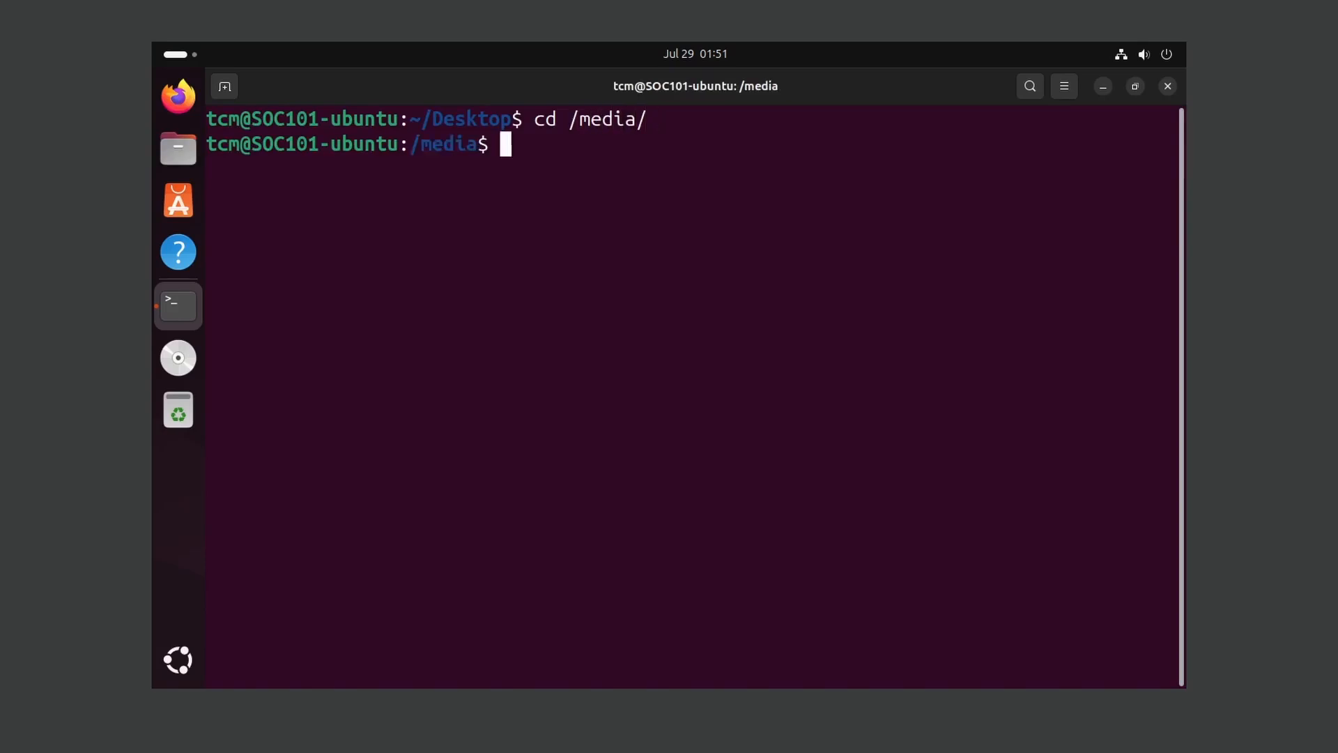
{"action": "type", "text": "ls"}
{"action": "key", "text": "Return"}
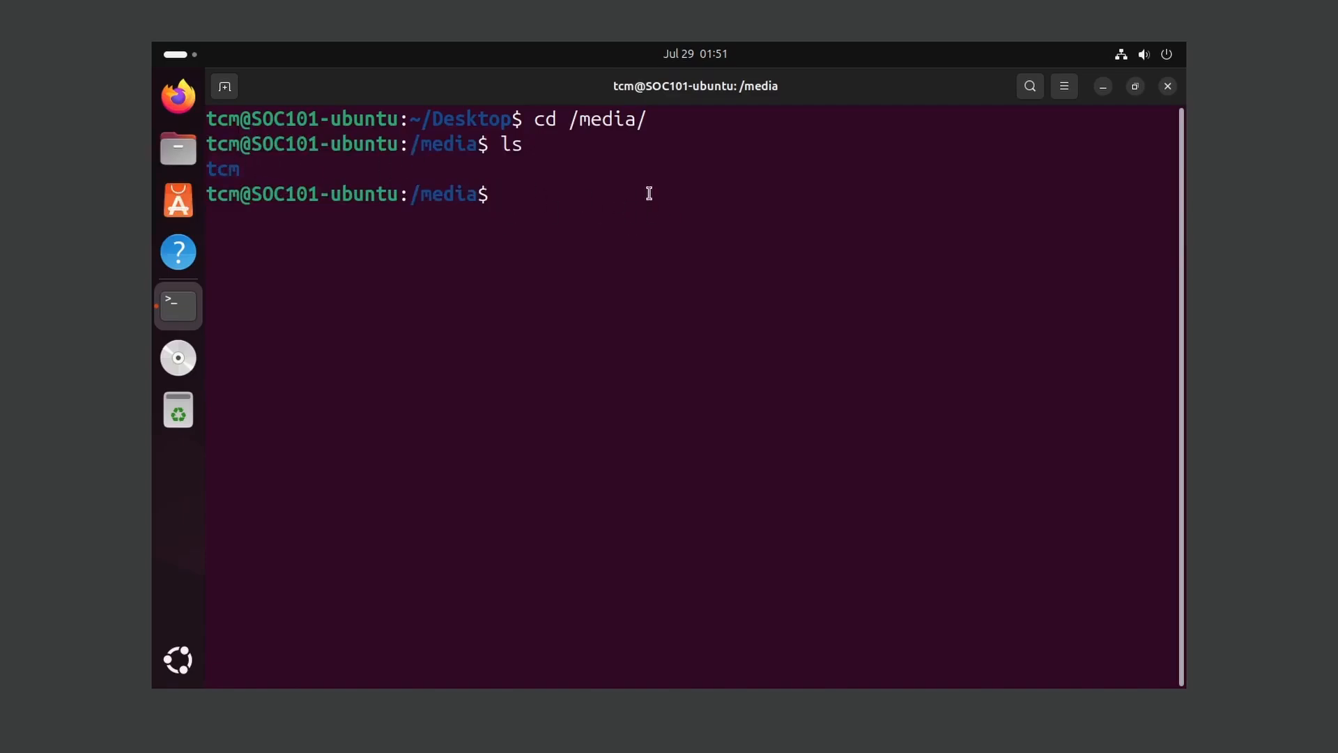
- Change into /media/tcm and list it, finding the VBox_GAs_7.0.18 folder
{"action": "type", "text": "cd tcm"}
{"action": "key", "text": "Return"}
{"action": "type", "text": "ls"}
{"action": "key", "text": "Return"}
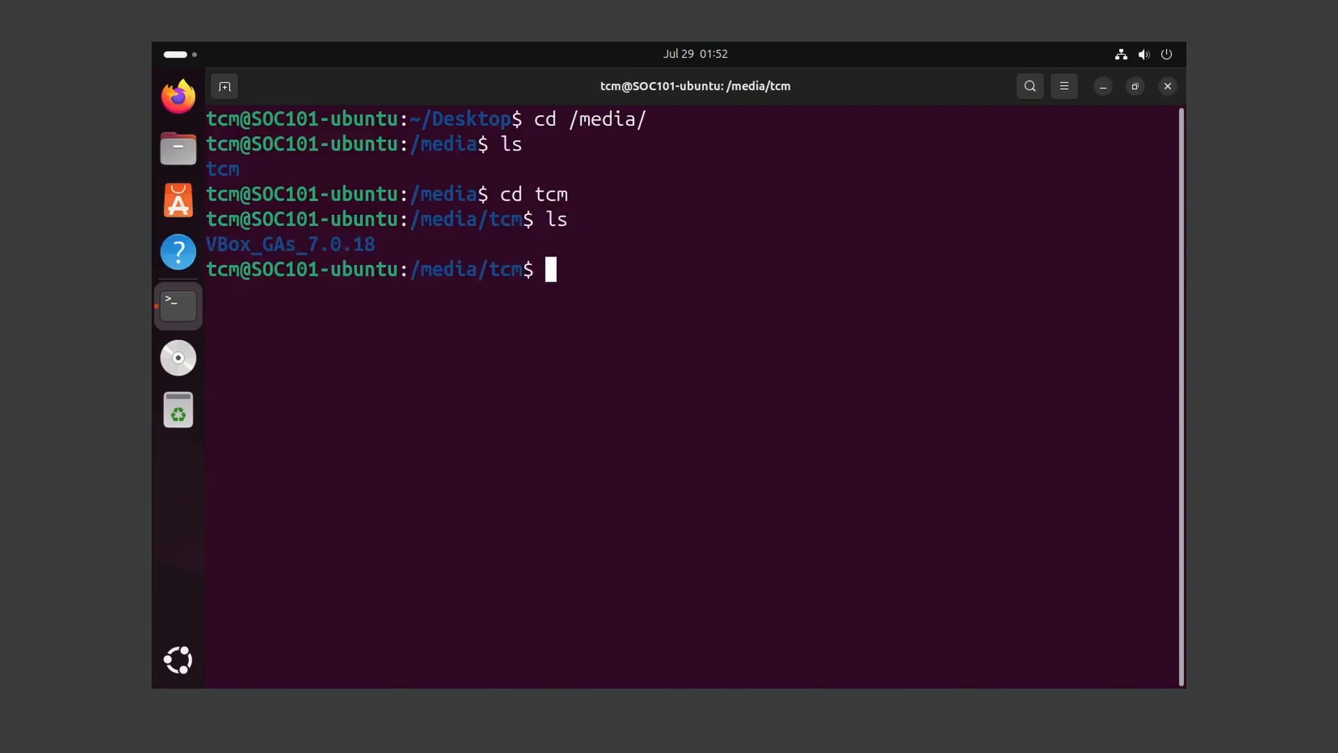
{"action": "left_click_drag", "start_coordinate": [210, 243], "coordinate": [426, 272]}
{"action": "left_click", "coordinate": [597, 290]}
- Enter VBox_GAs_7.0.18 using tab completion and list it, locating VBoxLinuxAdditions.run
{"action": "type", "text": "cd VB"}
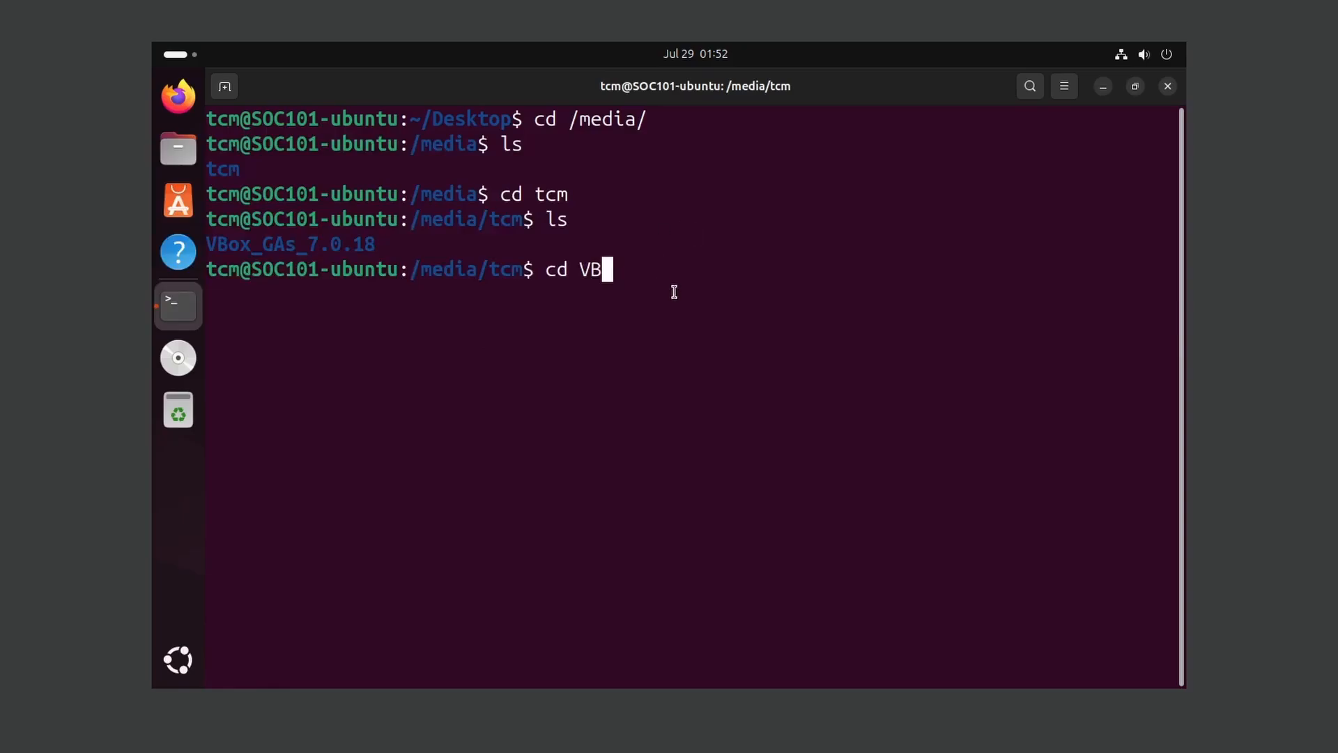
{"action": "key", "text": "Tab"}
{"action": "left_click_drag", "start_coordinate": [581, 272], "coordinate": [768, 283]}
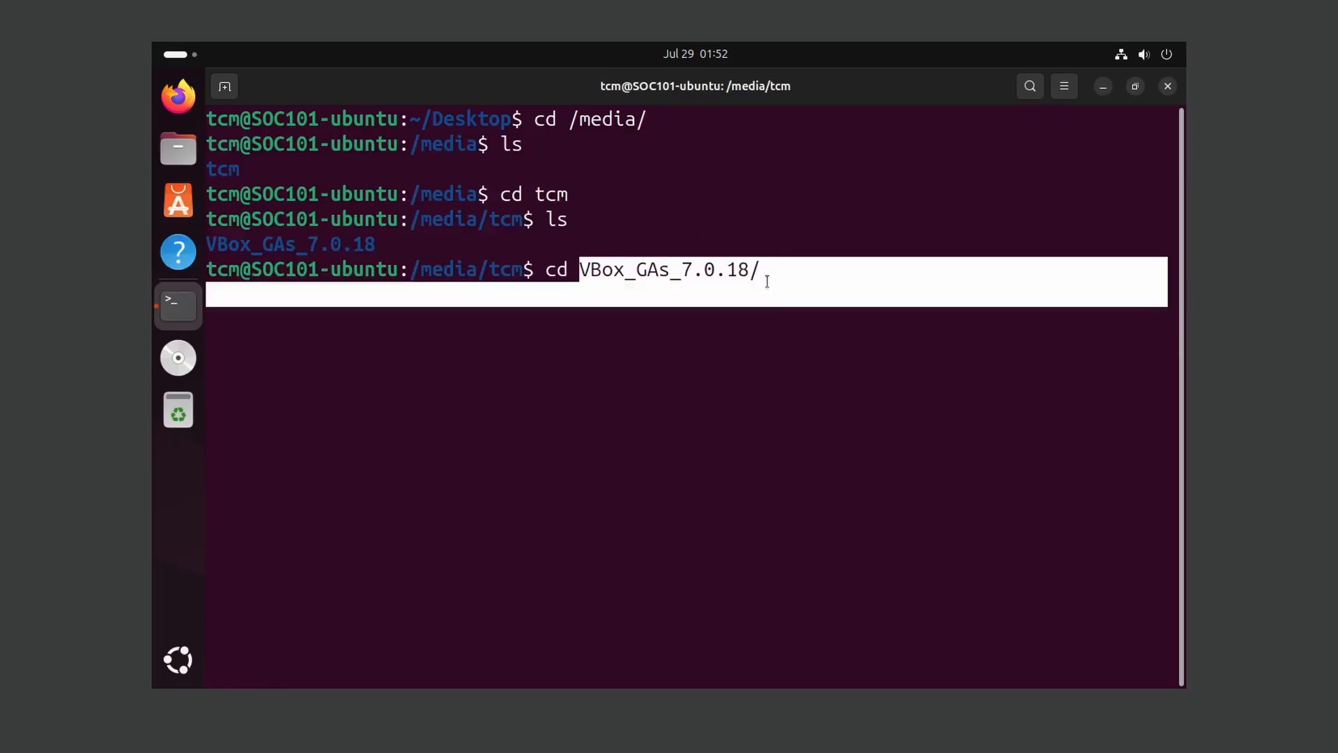
{"action": "left_click", "coordinate": [770, 280]}
{"action": "key", "text": "Return"}
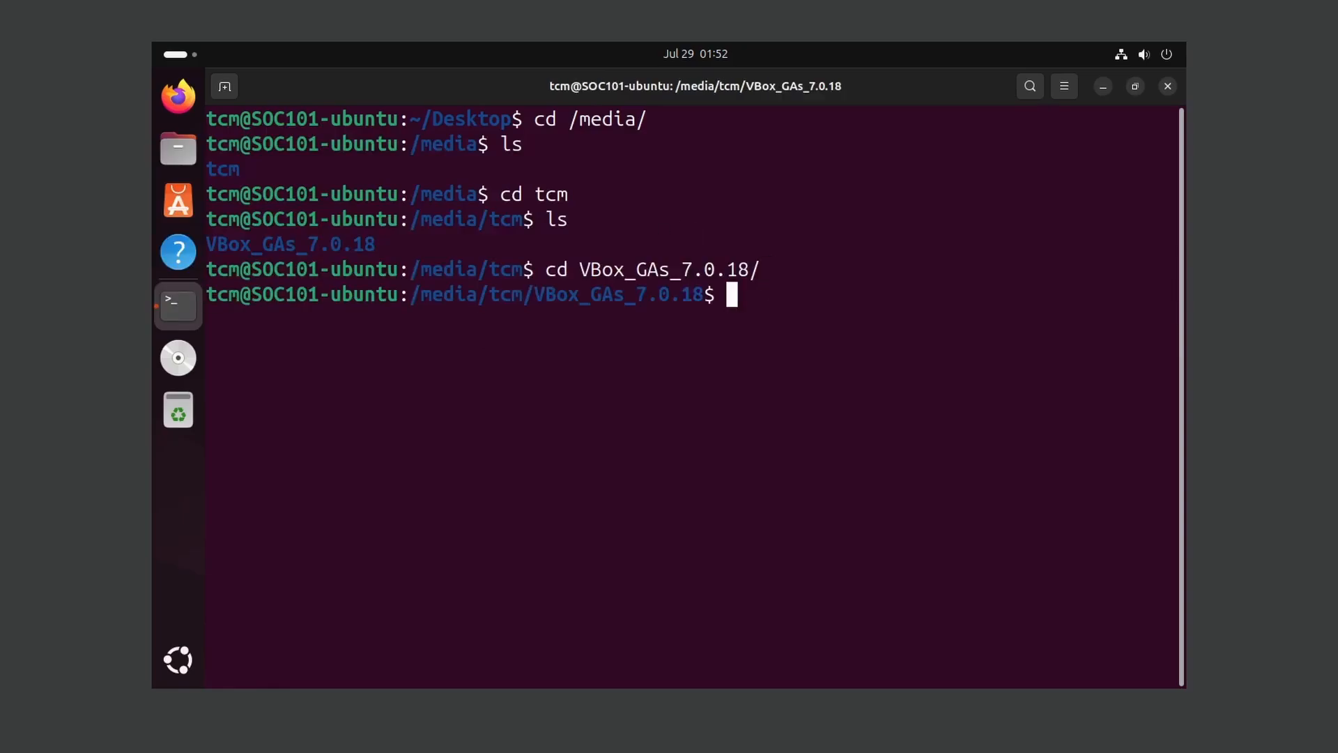
{"action": "type", "text": "ls"}
{"action": "key", "text": "Return"}
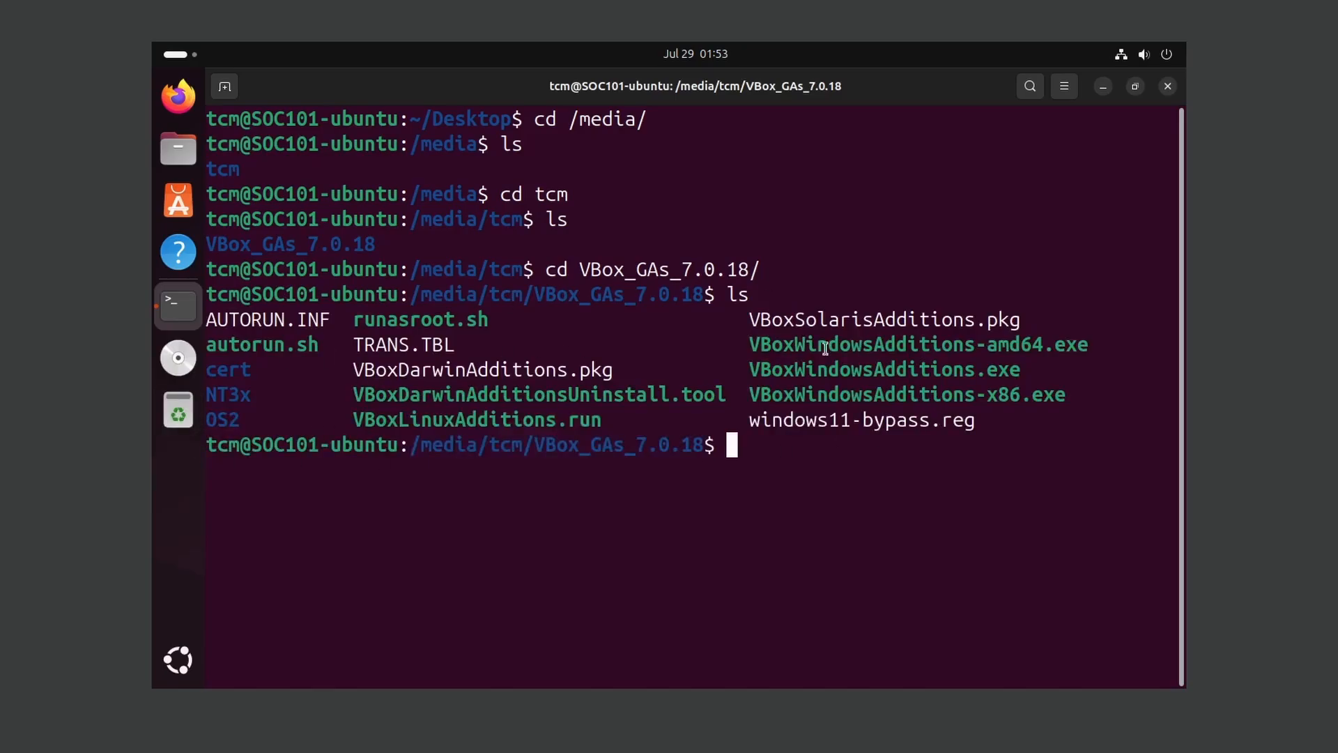
{"action": "left_click_drag", "start_coordinate": [351, 414], "coordinate": [598, 416]}
- Run the Guest Additions installer with sudo ./VBoxLinuxAdditions.run
{"action": "type", "text": "sudo ./"}
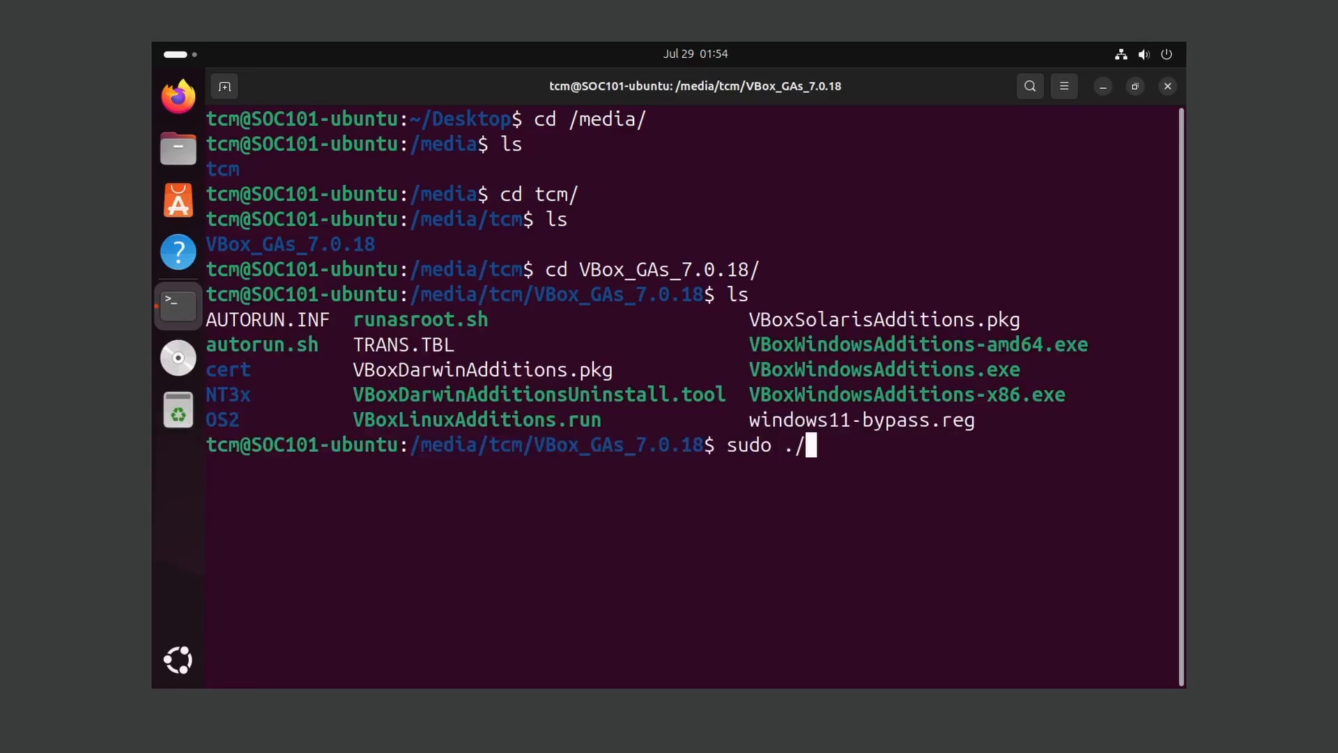
{"action": "type", "text": "VBox"}
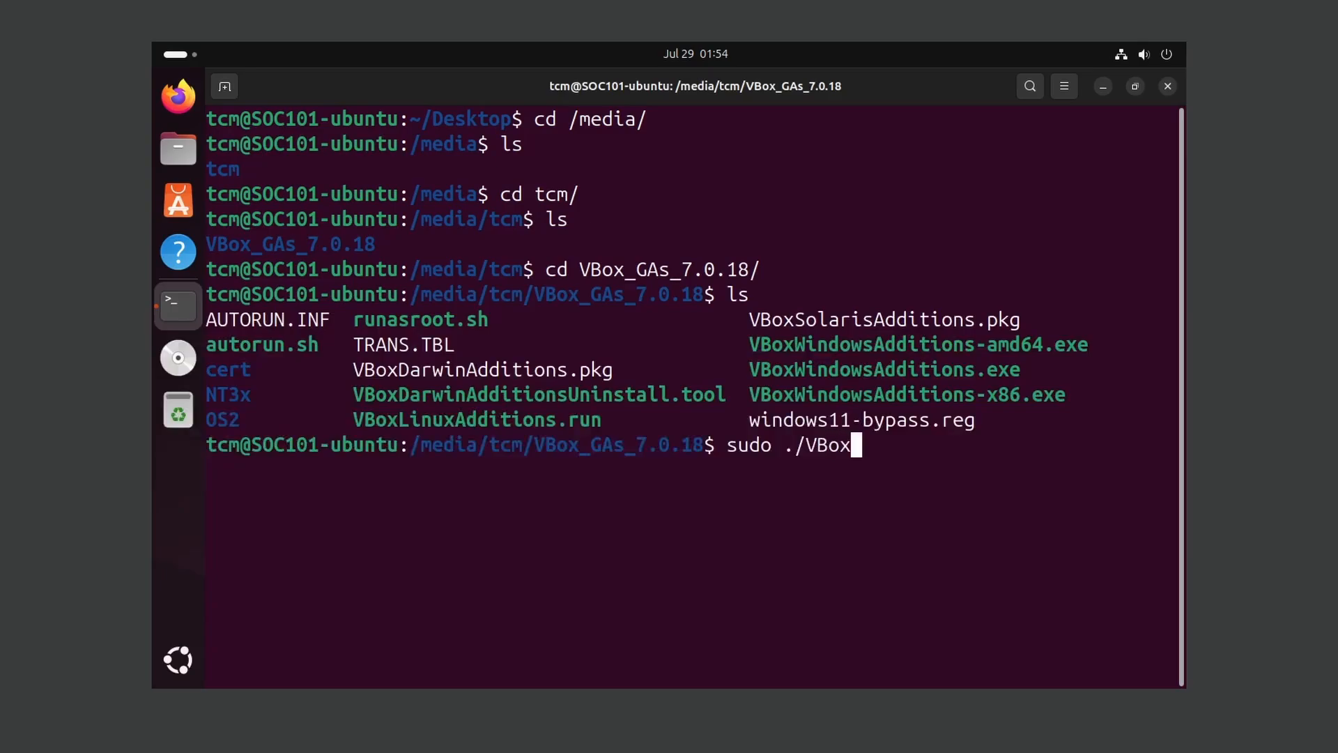
{"action": "type", "text": "Linu"}
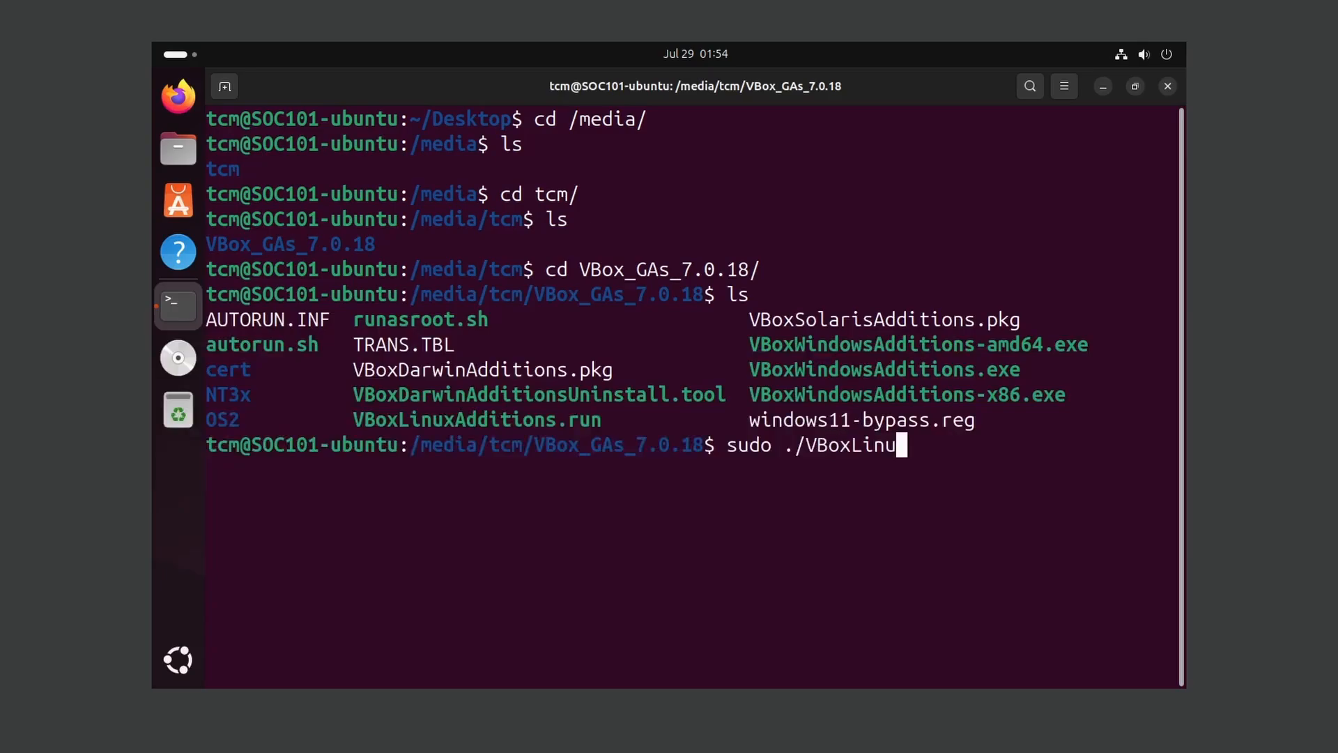
{"action": "key", "text": "Tab"}
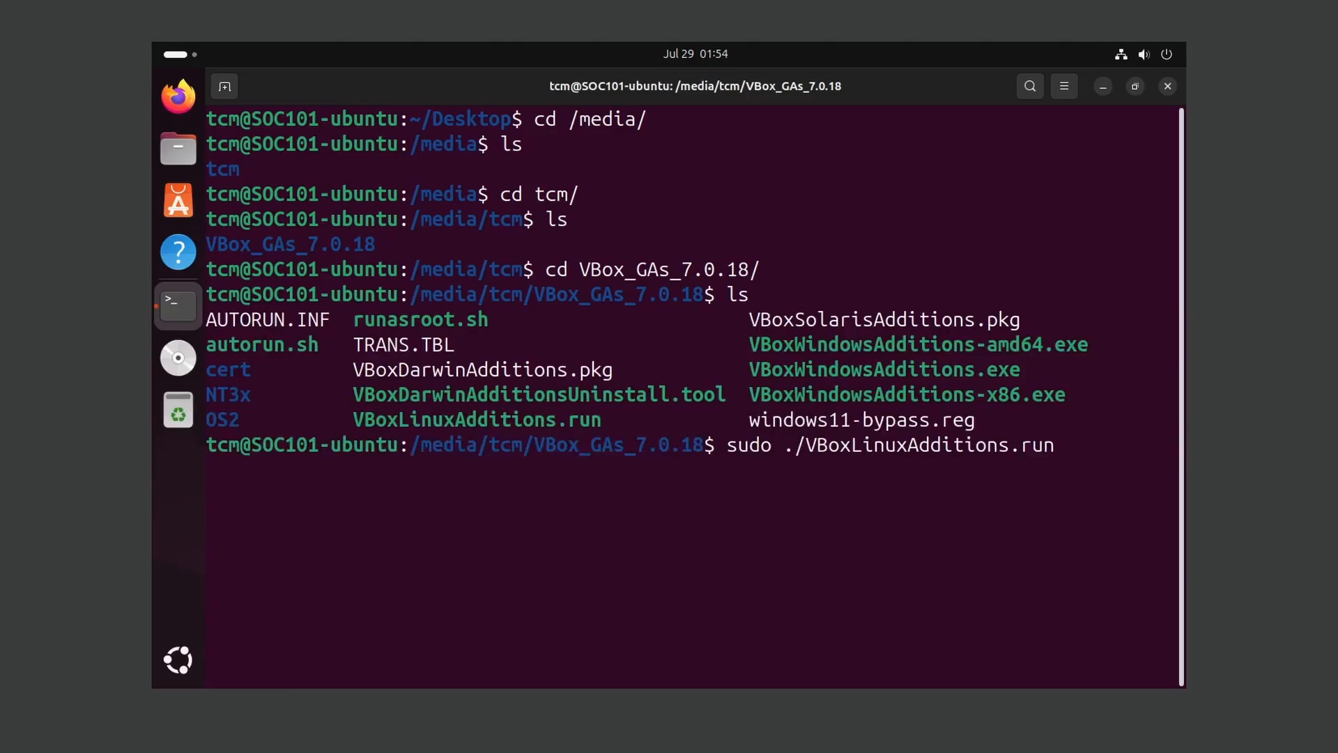
{"action": "key", "text": "Return"}
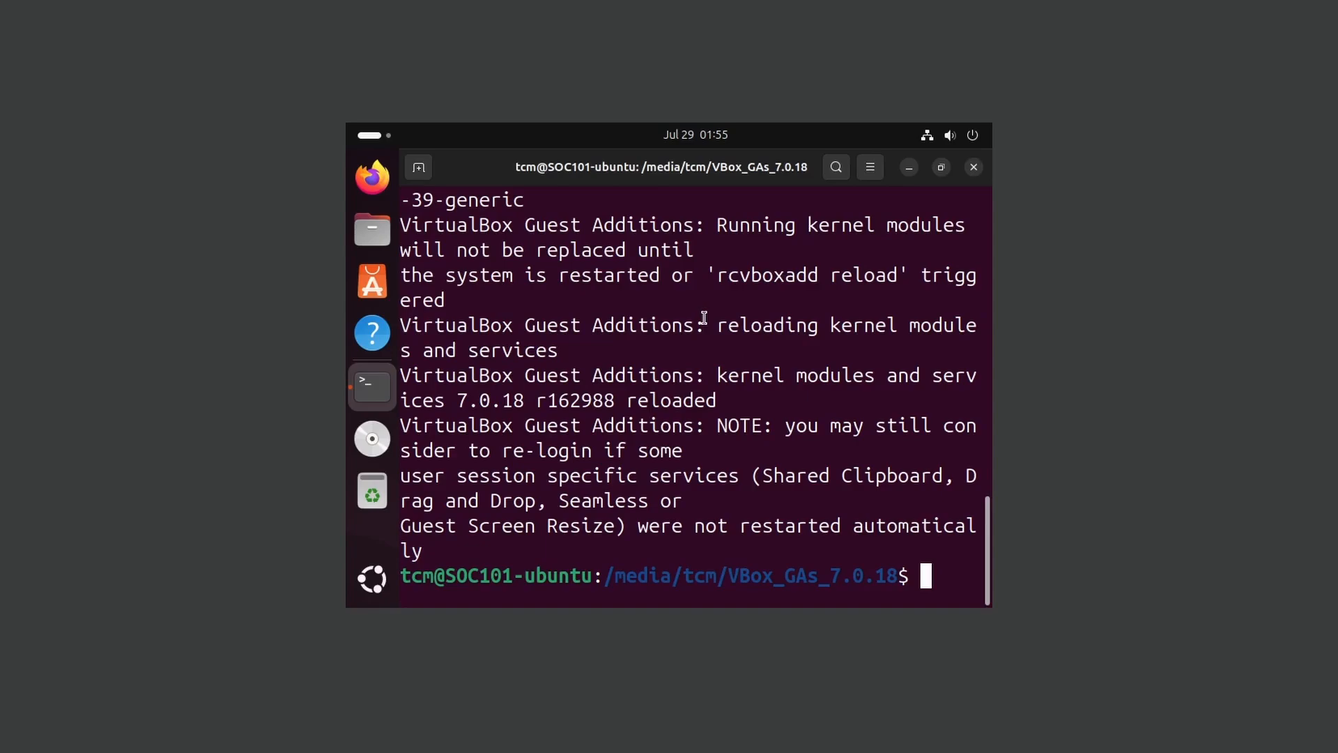
- Clear the terminal once the install finishes, then reboot the guest with sudo reboot now
{"action": "type", "text": "clear"}
{"action": "key", "text": "Return"}
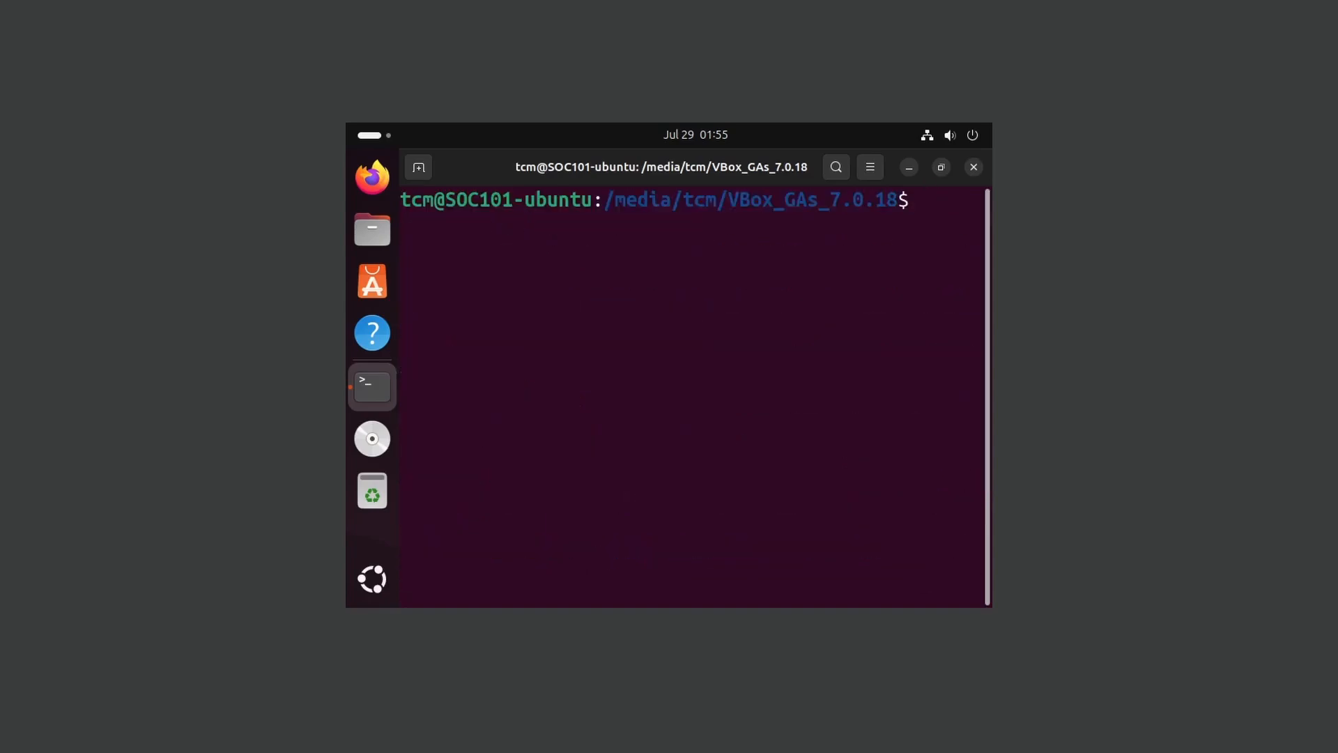
{"action": "type", "text": "sudo reboot now"}
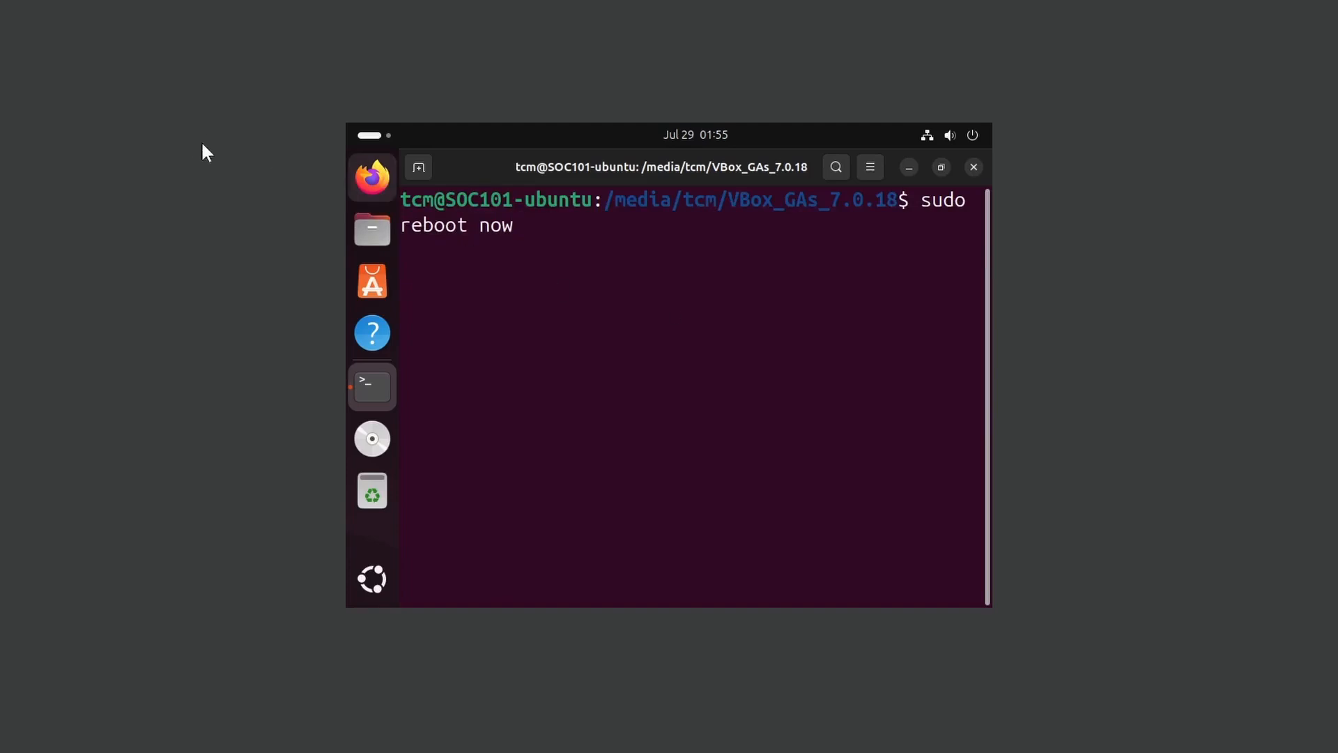
{"action": "key", "text": "Return"}
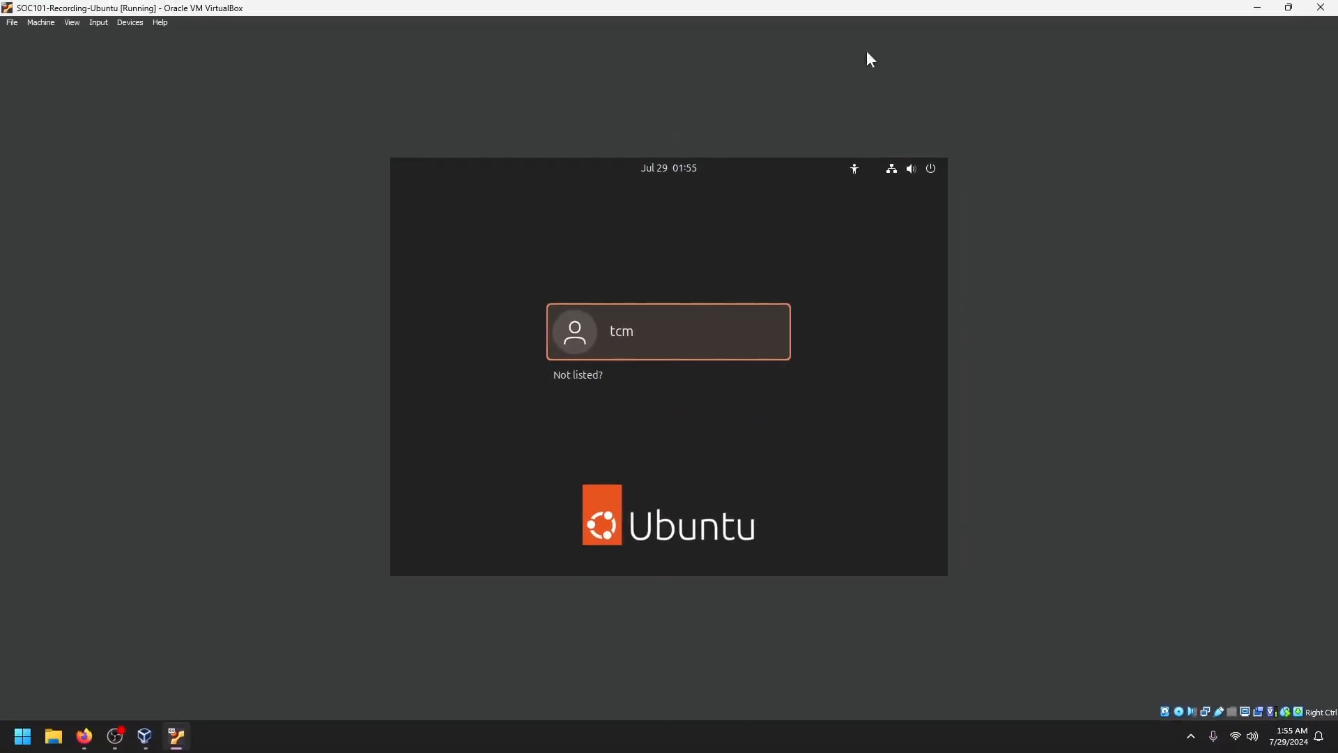
- Switch the VM to Full-screen Mode from the View menu and confirm the switch
{"action": "left_click", "coordinate": [72, 23]}
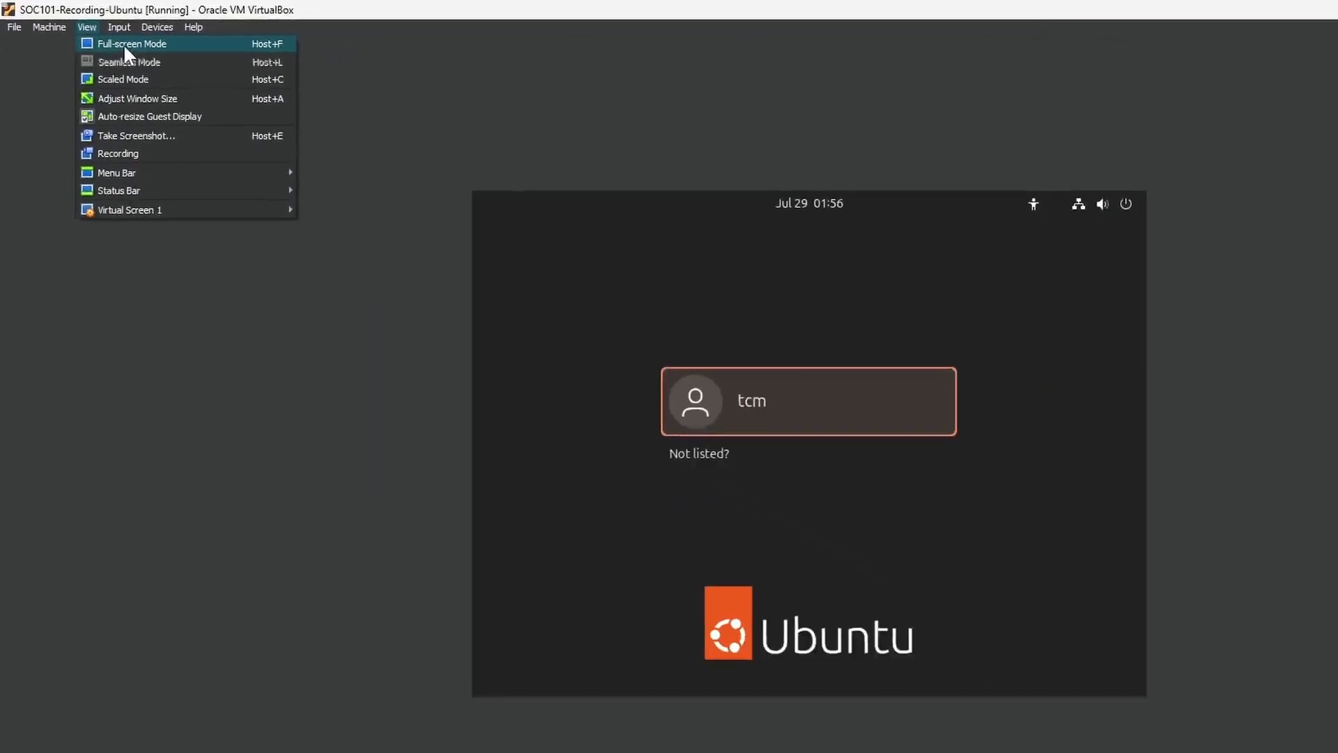
{"action": "left_click", "coordinate": [179, 68]}
{"action": "left_click", "coordinate": [639, 421]}
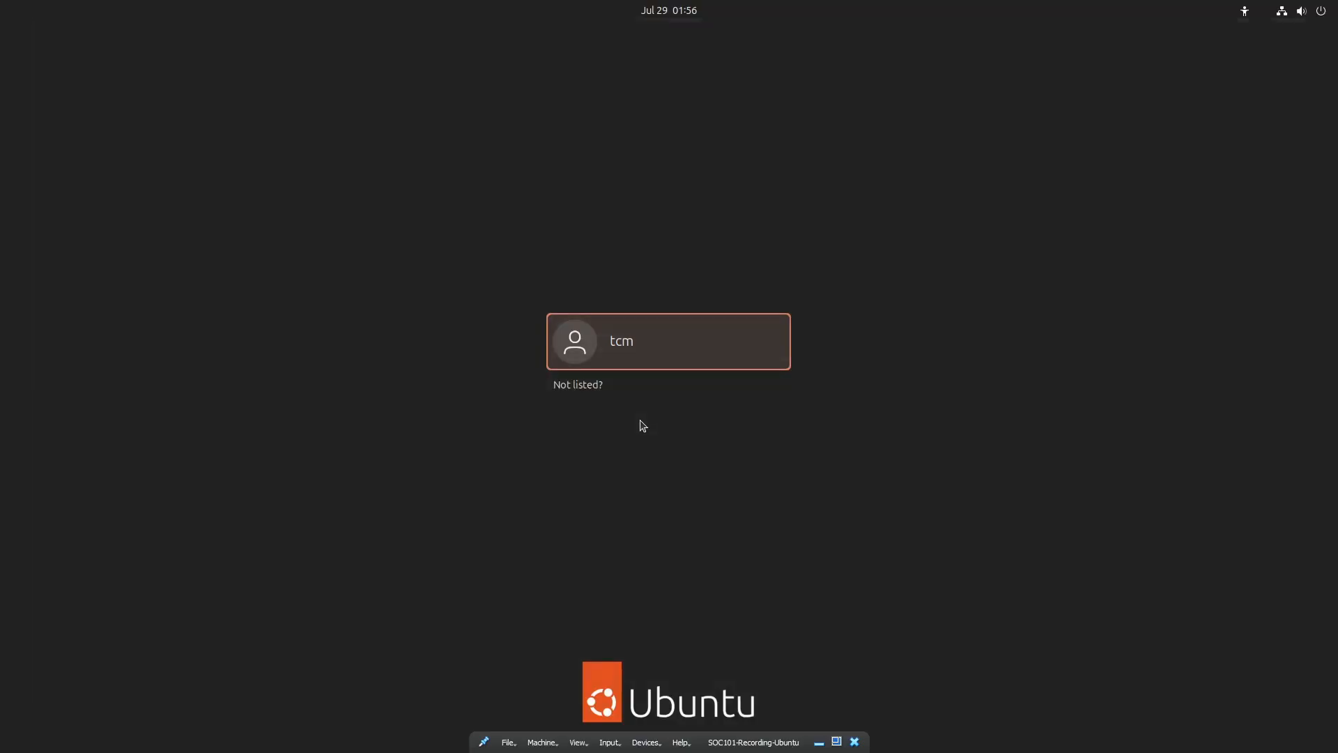
- Sign in to the Ubuntu desktop with the user account and its password
{"action": "left_click", "coordinate": [705, 328]}
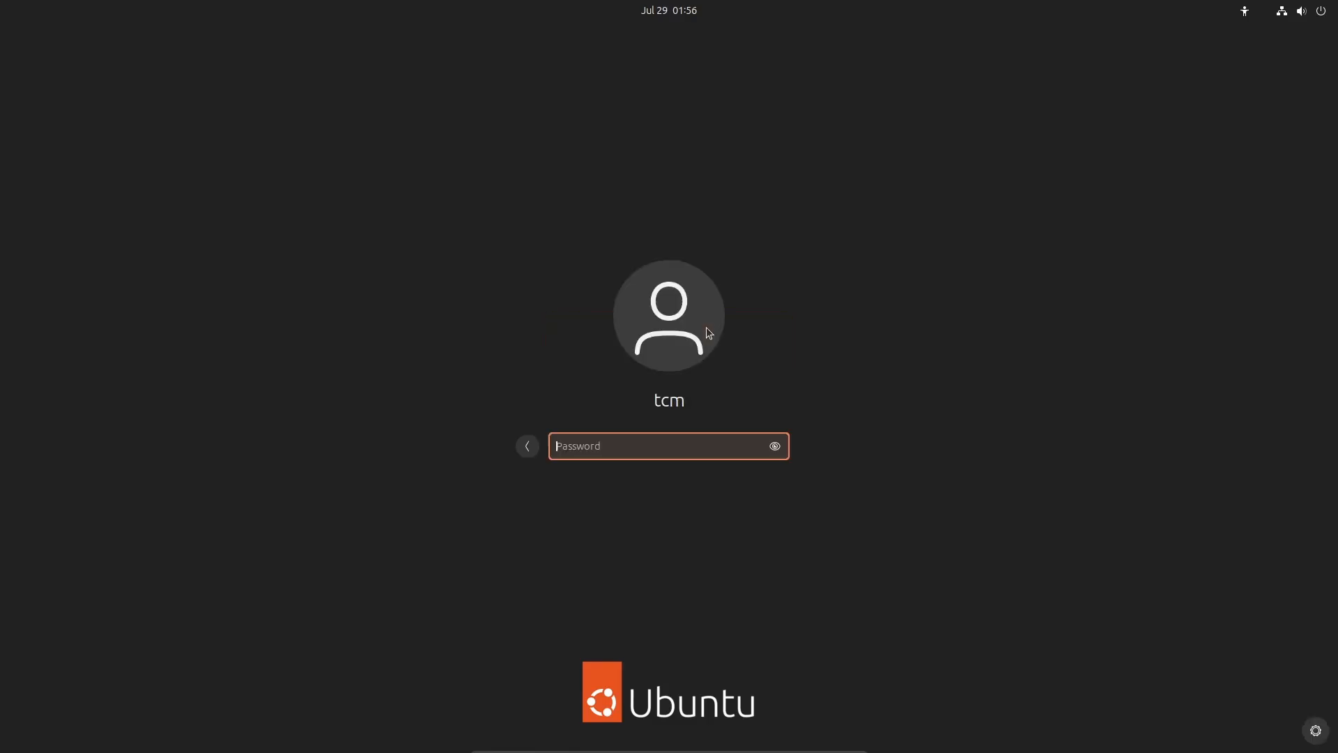
{"action": "type", "text": "********"}
{"action": "key", "text": "Return"}
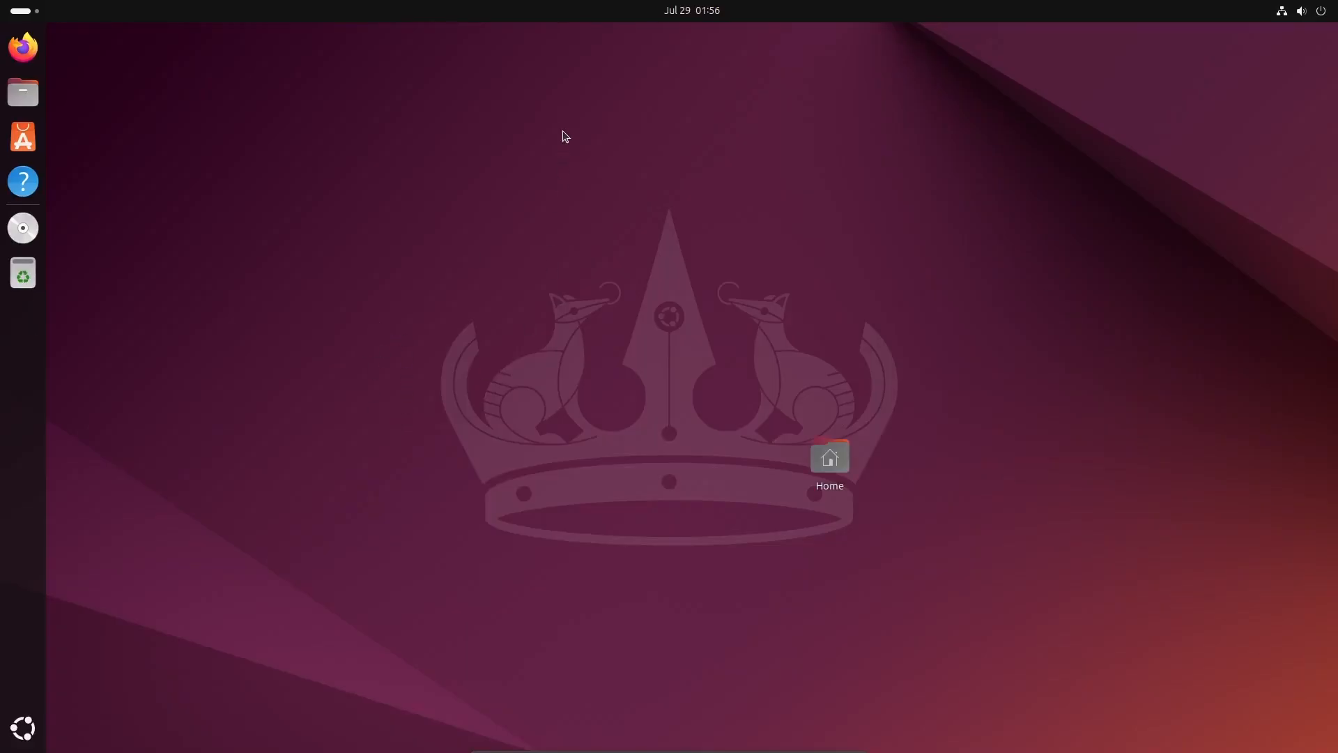
- Set Devices > Shared Clipboard to Bidirectional from the mini toolbar
{"action": "mouse_move", "coordinate": [609, 750]}
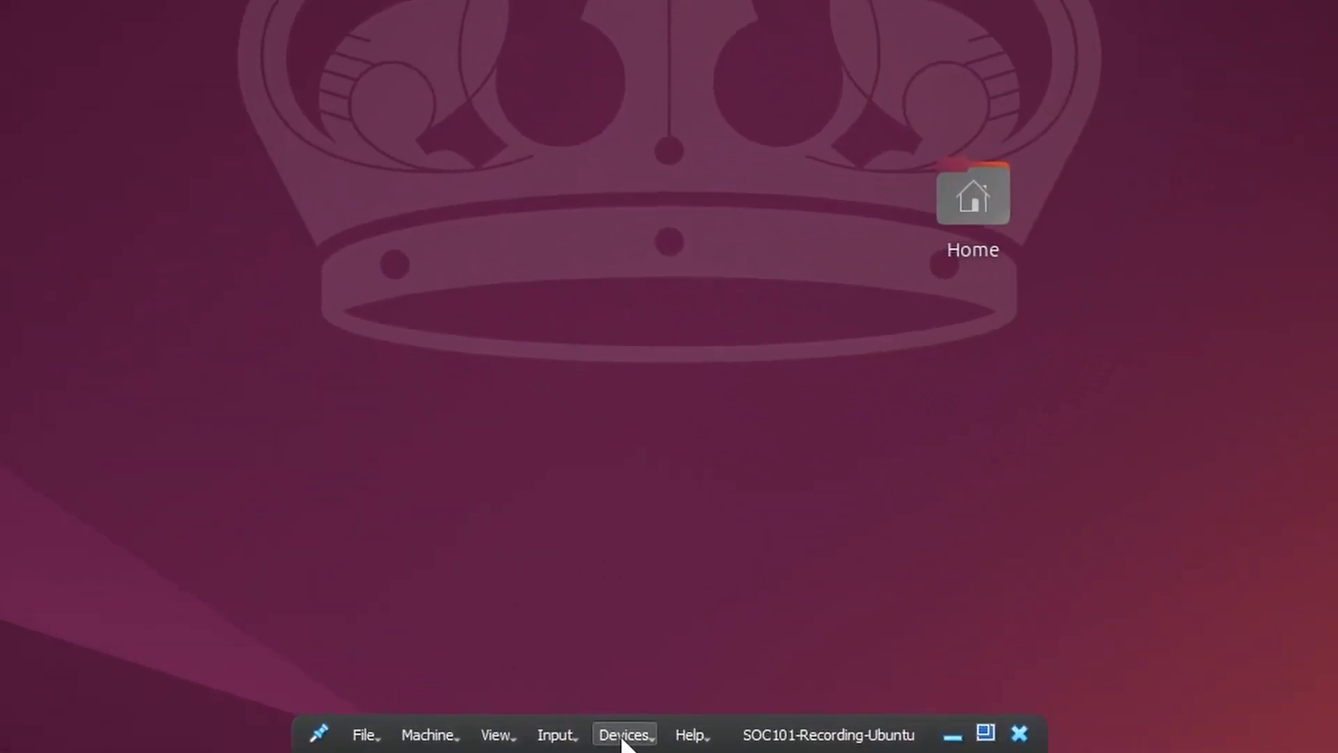
{"action": "left_click", "coordinate": [623, 740]}
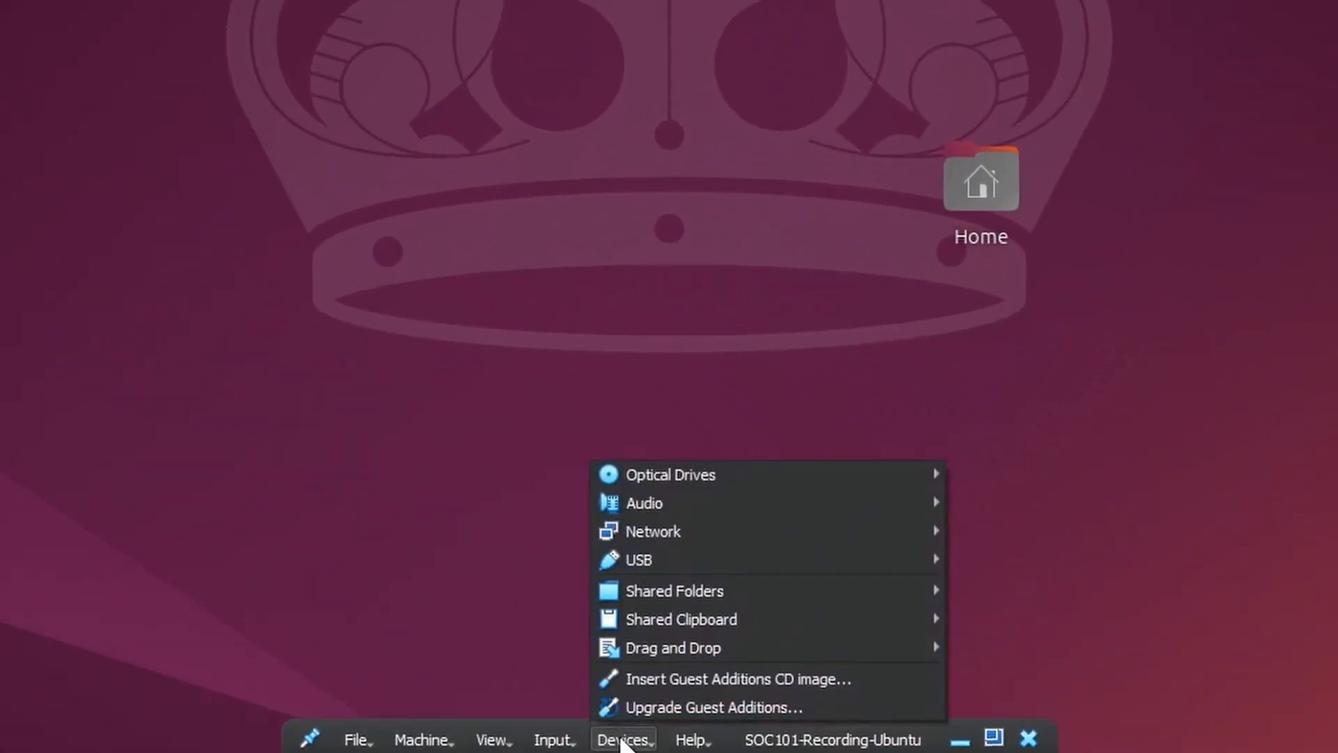
{"action": "mouse_move", "coordinate": [669, 620]}
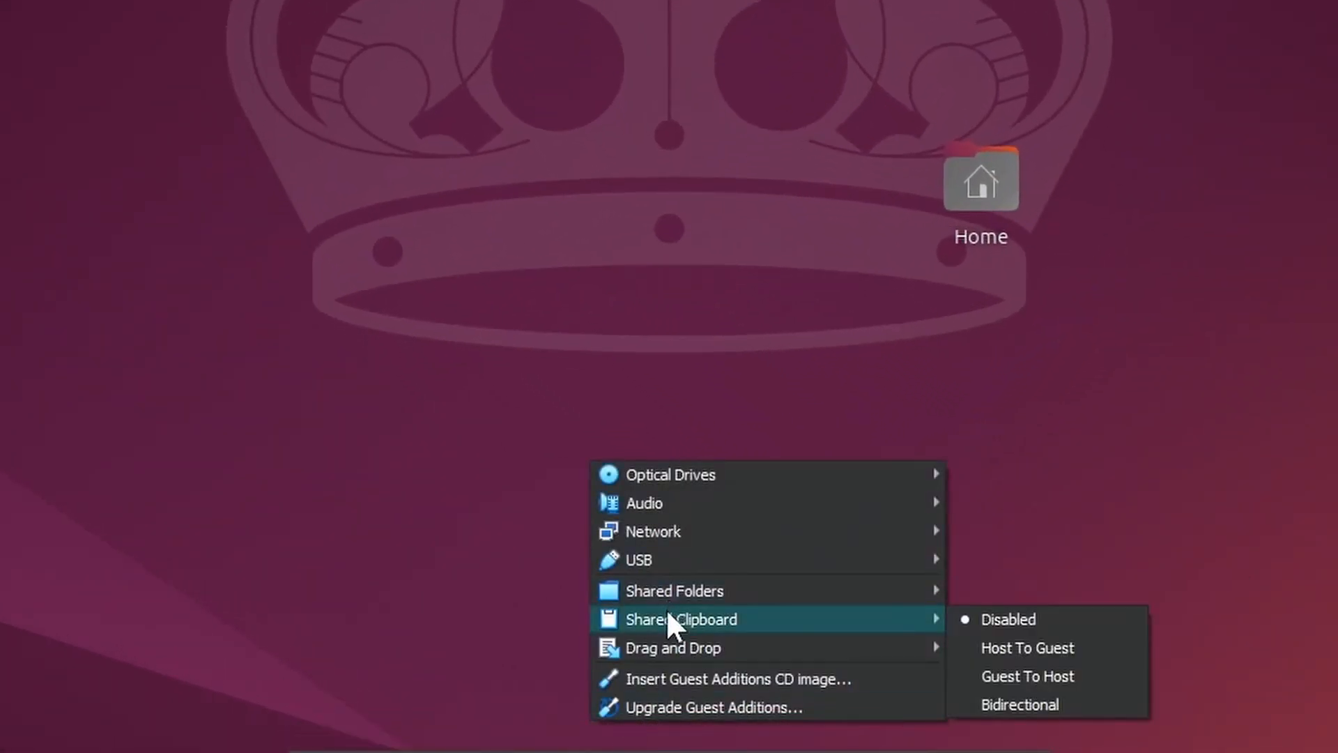
{"action": "left_click", "coordinate": [1020, 704]}
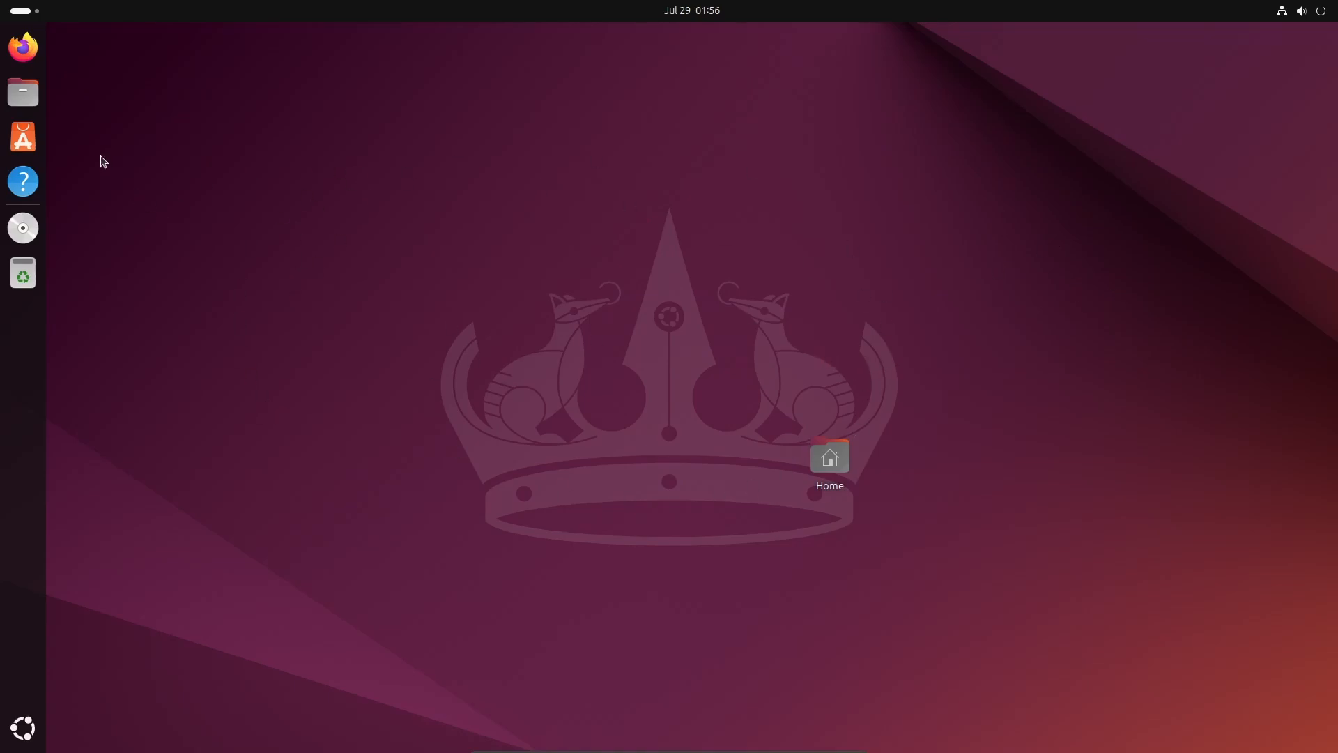
- Open a terminal in the Desktop folder, paste the host's HELLO WORLD text, then type HI
{"action": "right_click", "coordinate": [203, 234]}
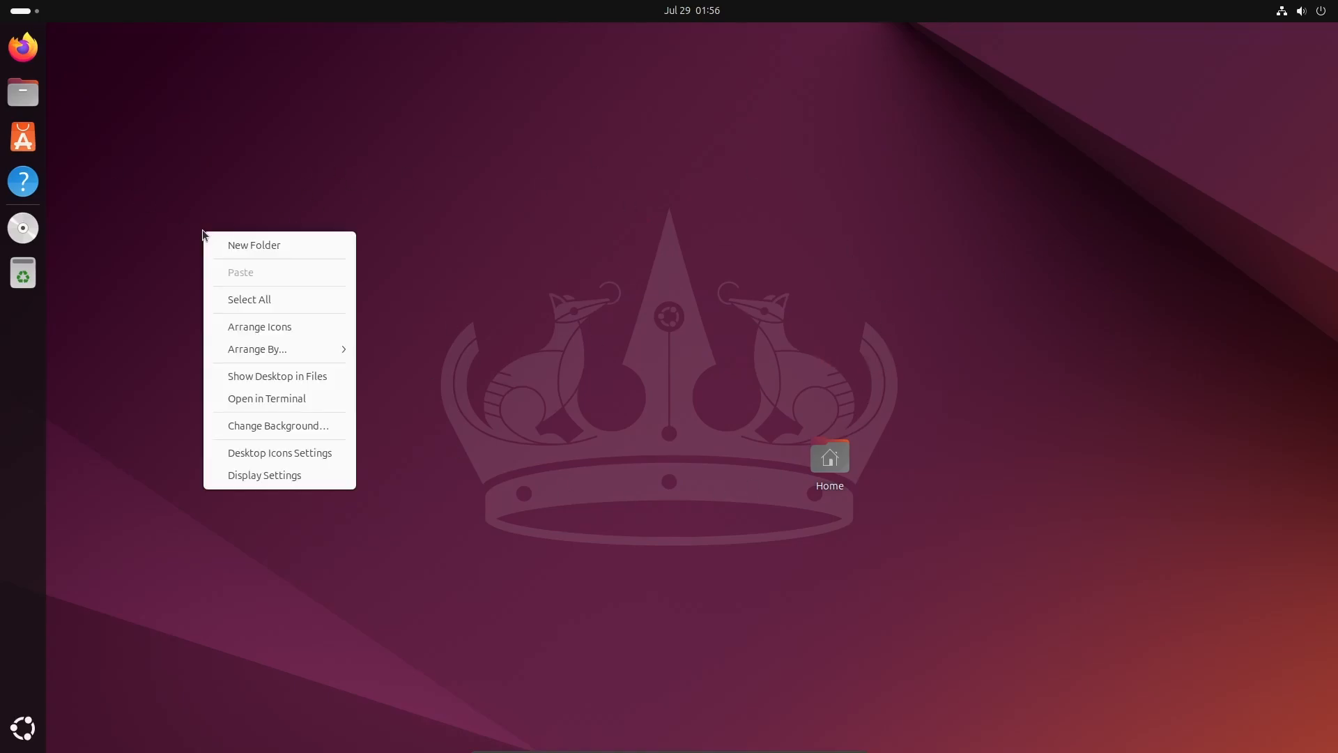
{"action": "left_click", "coordinate": [279, 399]}
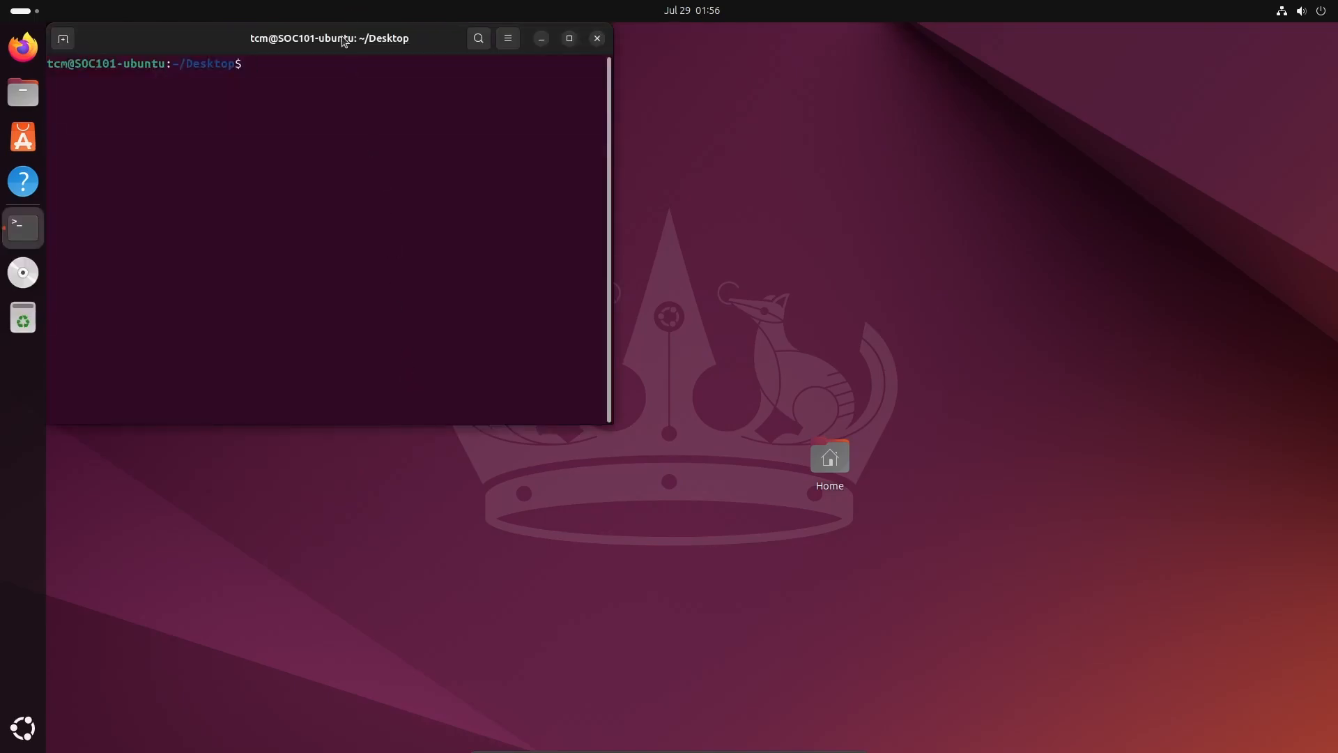
{"action": "left_click_drag", "start_coordinate": [343, 41], "coordinate": [547, 216]}
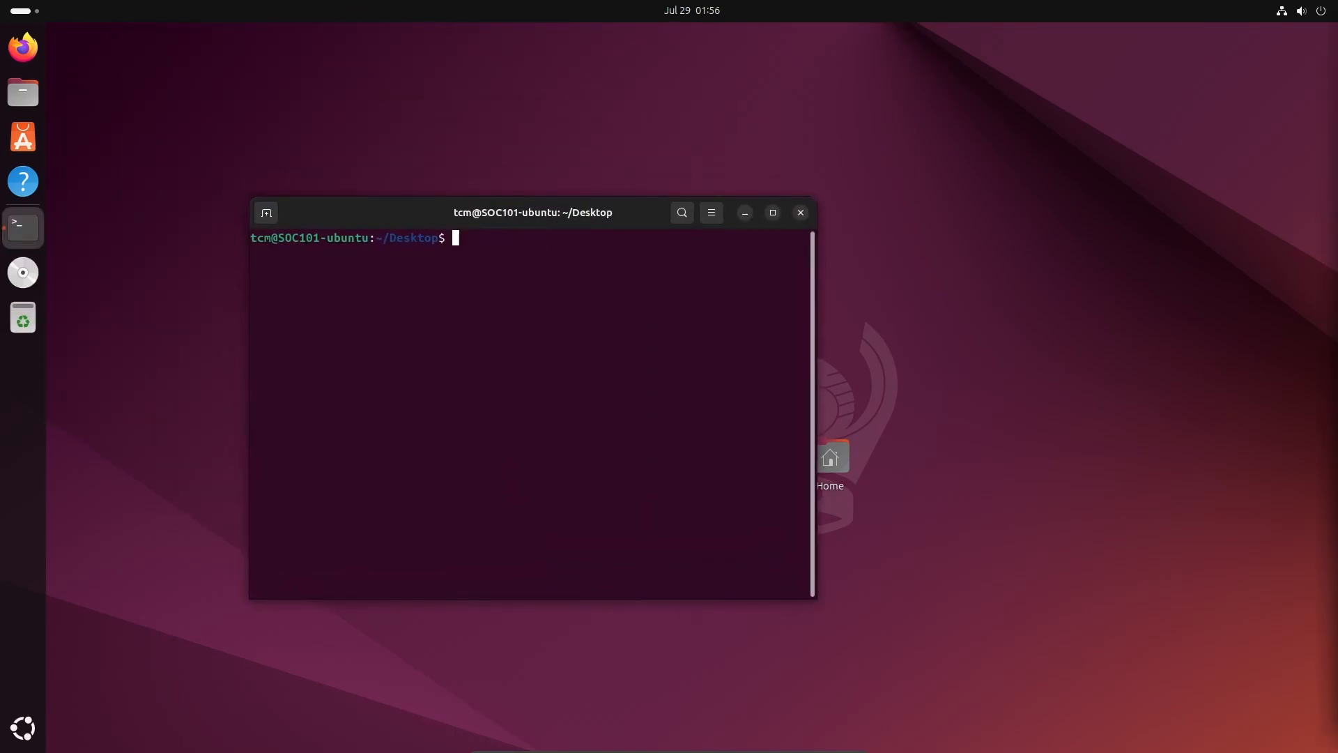
{"action": "right_click", "coordinate": [528, 241]}
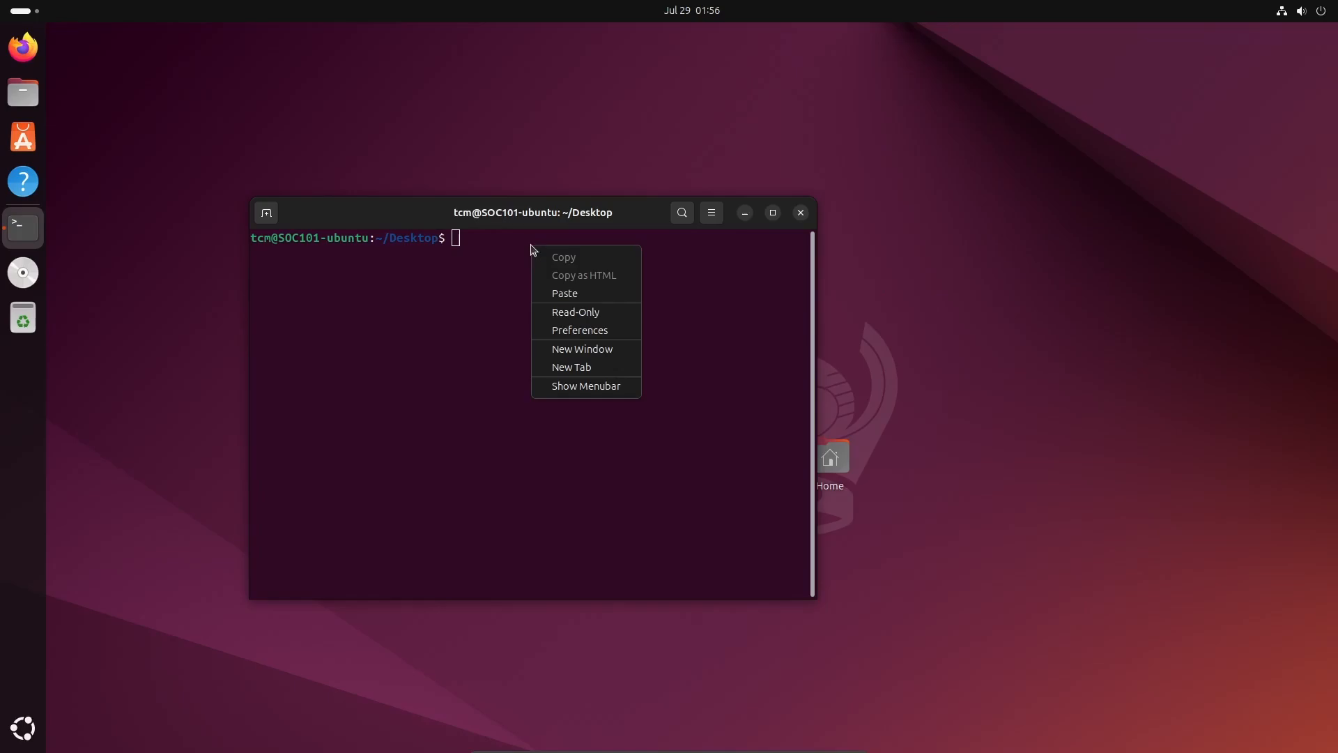
{"action": "left_click", "coordinate": [562, 291]}
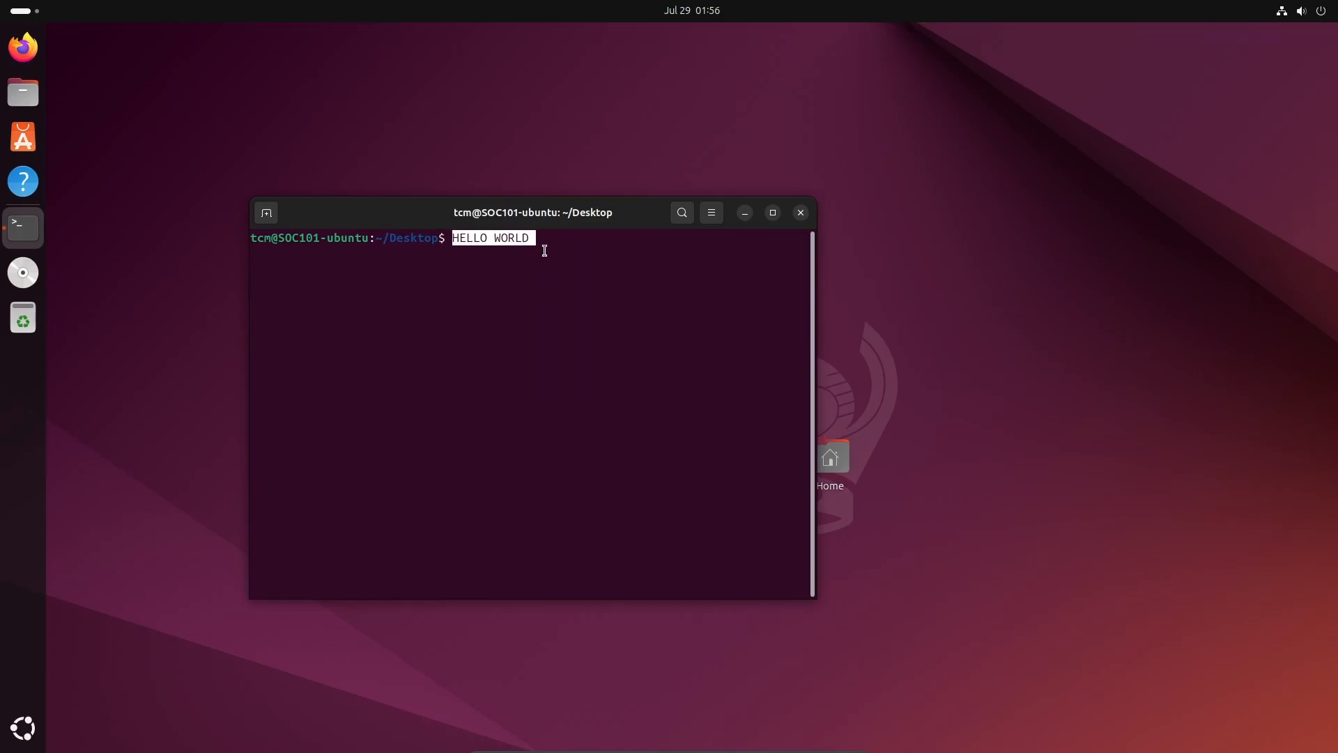
{"action": "key", "text": "BackSpace"}
{"action": "key", "text": "BackSpace"}
{"action": "key", "text": "BackSpace"}
{"action": "key", "text": "BackSpace"}
{"action": "key", "text": "BackSpace"}
{"action": "key", "text": "BackSpace"}
{"action": "key", "text": "BackSpace"}
{"action": "key", "text": "BackSpace"}
{"action": "key", "text": "BackSpace"}
{"action": "key", "text": "BackSpace"}
{"action": "key", "text": "BackSpace"}
{"action": "type", "text": "HI"}
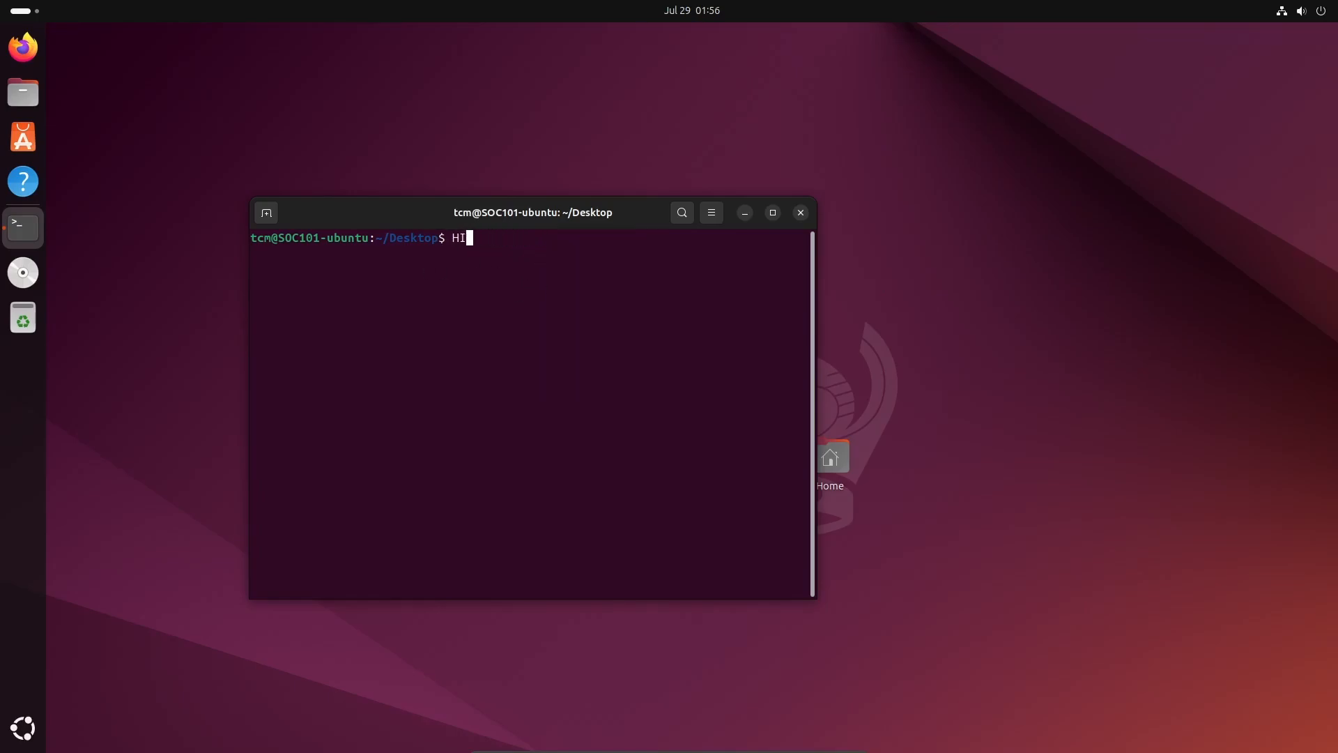
- Copy HI from the guest terminal for the host, erase it, and close the terminal
{"action": "double_click", "coordinate": [457, 238]}
{"action": "right_click", "coordinate": [460, 237]}
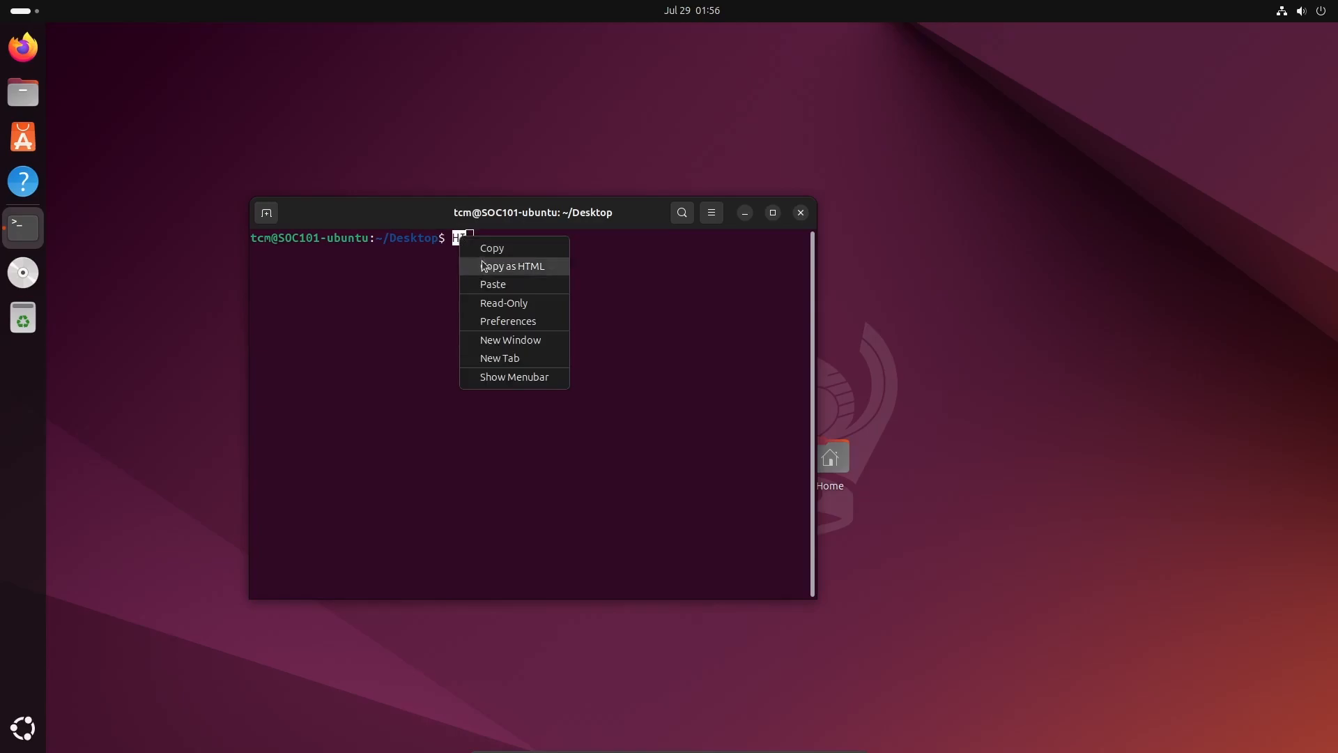
{"action": "left_click", "coordinate": [490, 248]}
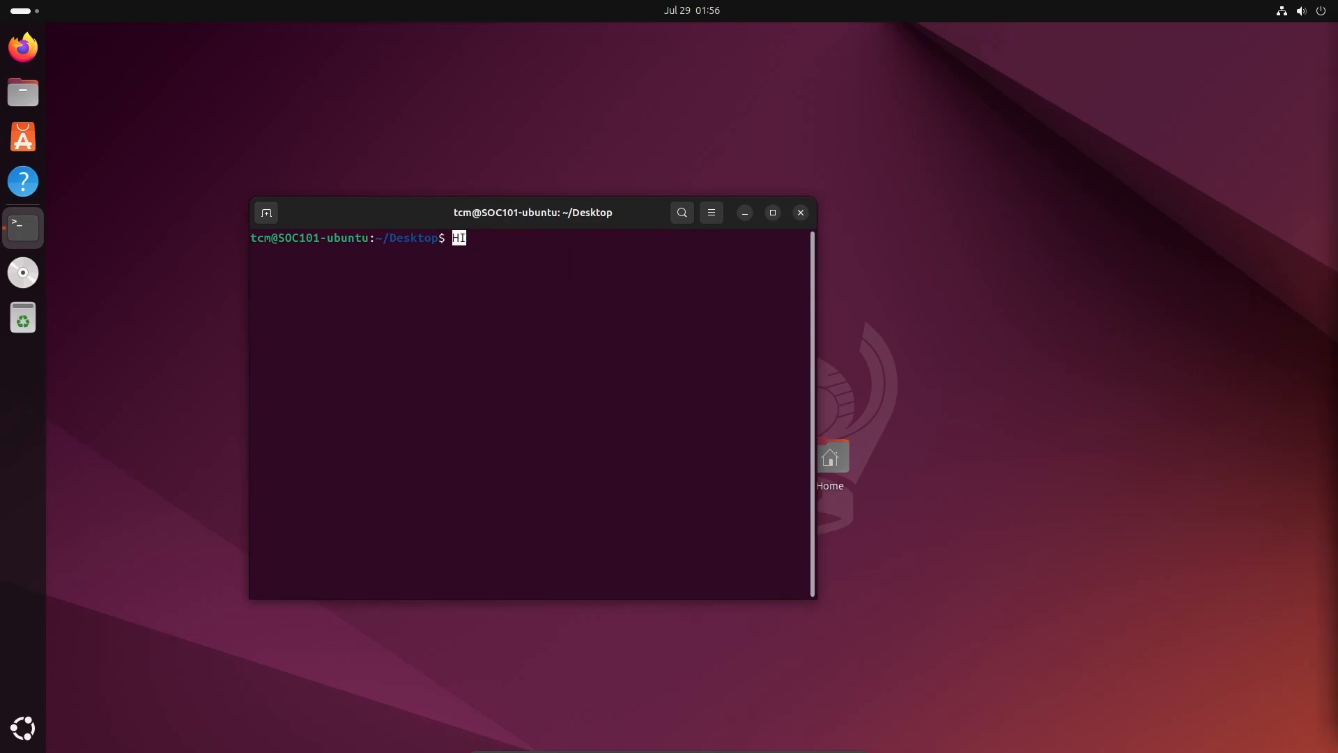
{"action": "left_click", "coordinate": [704, 275]}
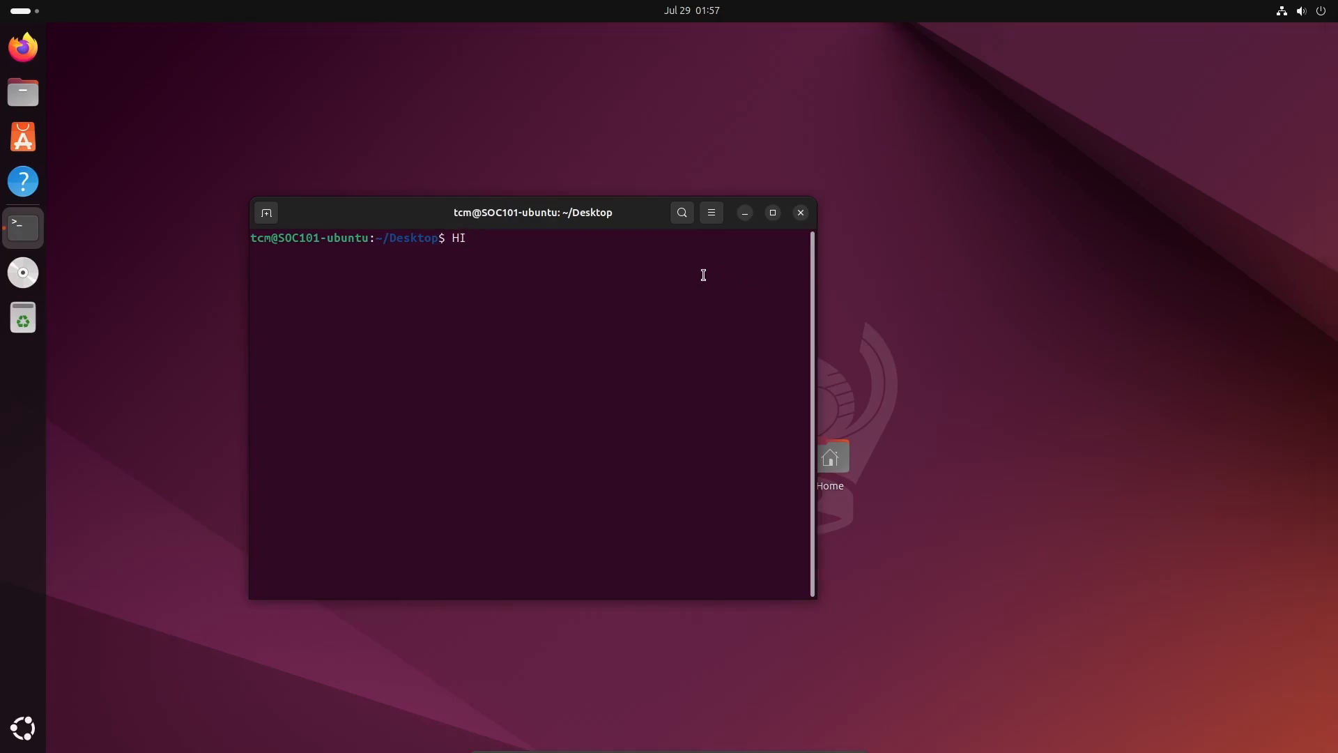
{"action": "key", "text": "BackSpace"}
{"action": "key", "text": "BackSpace"}
{"action": "left_click", "coordinate": [800, 212]}
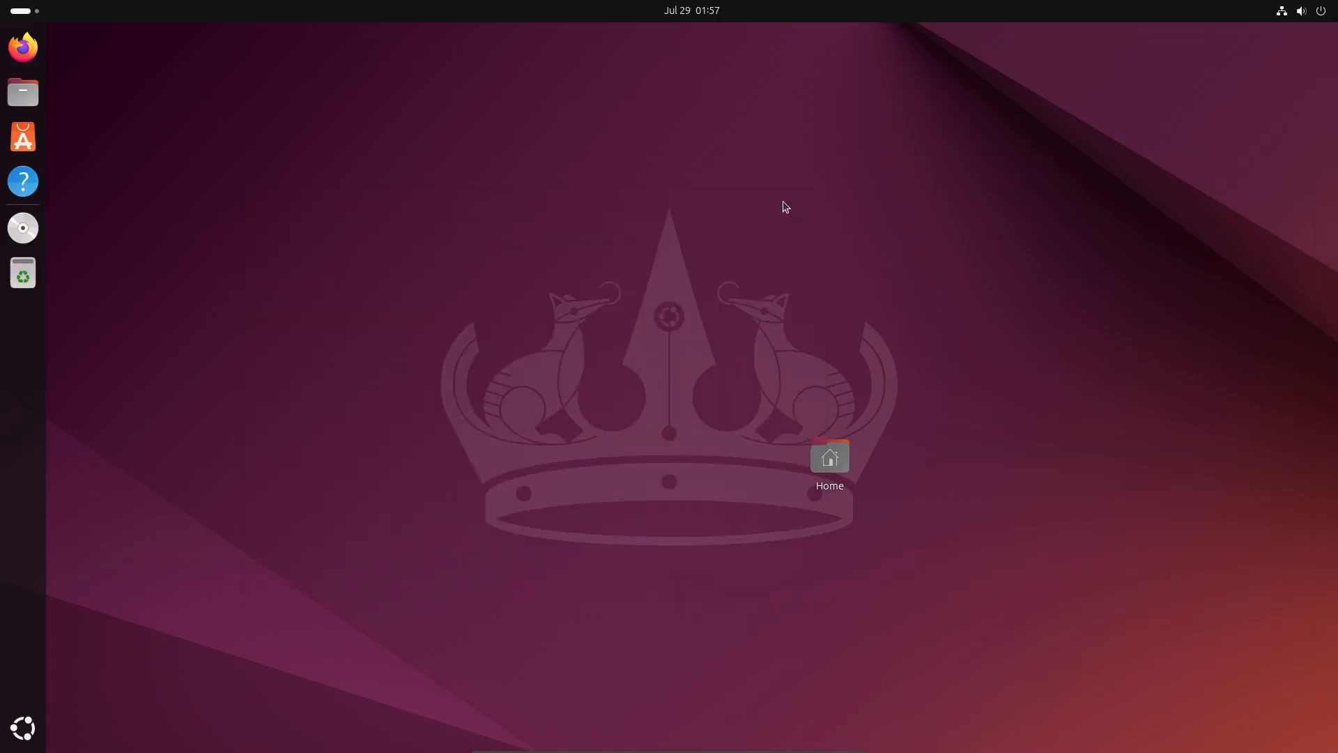